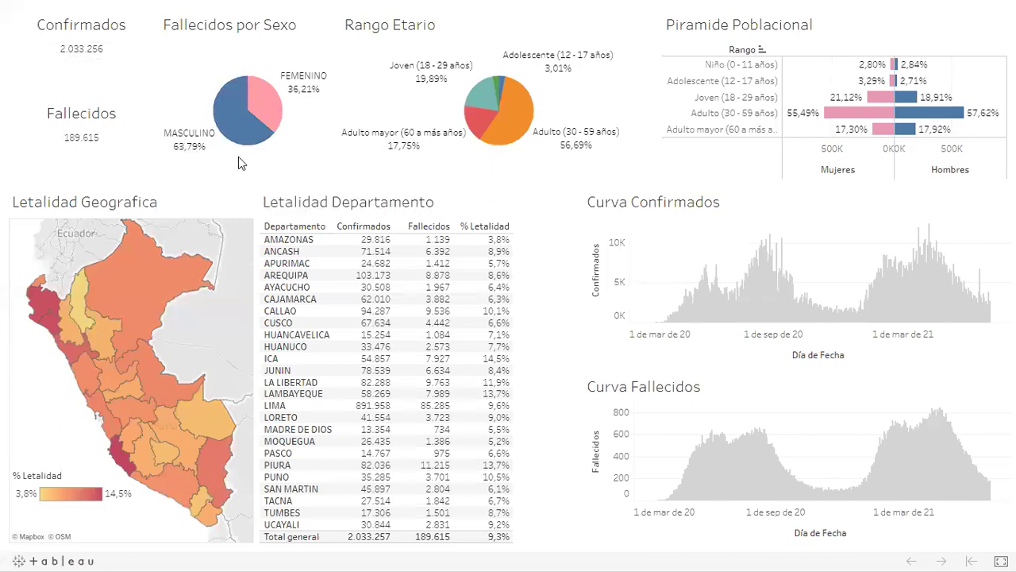
Leave the full-screen Covid dashboard, return to the desktop and launch Tableau Public 2021.3
mouse_move(244, 137)
mouse_move(582, 154)
key("Escape")
key("super+d")
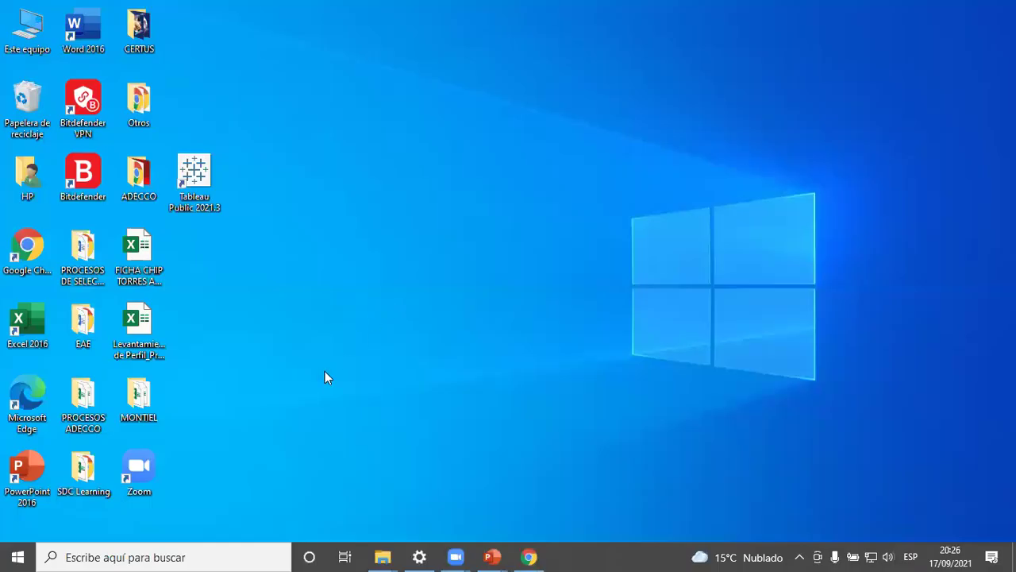
left_click(530, 555)
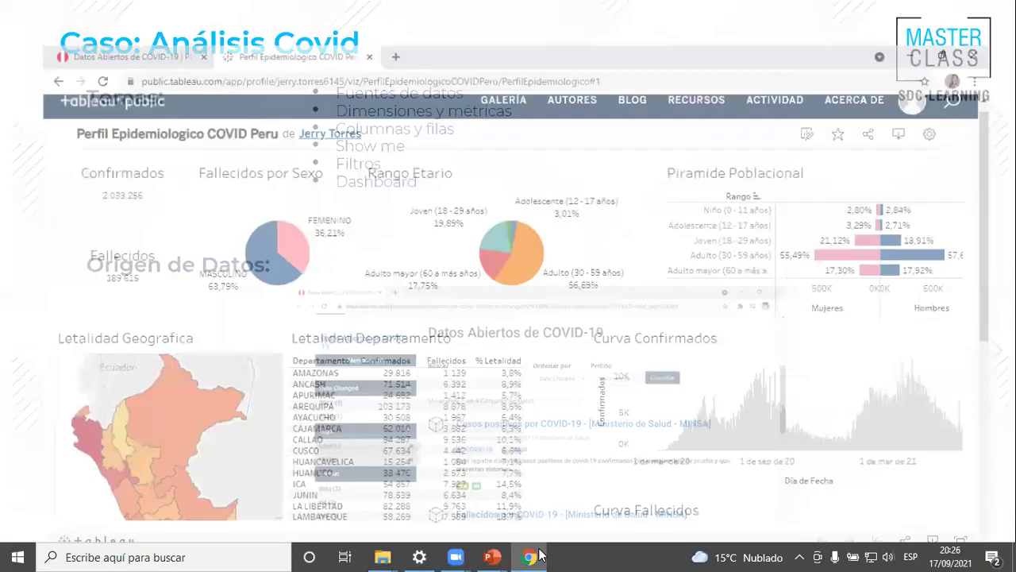
key("alt+Tab")
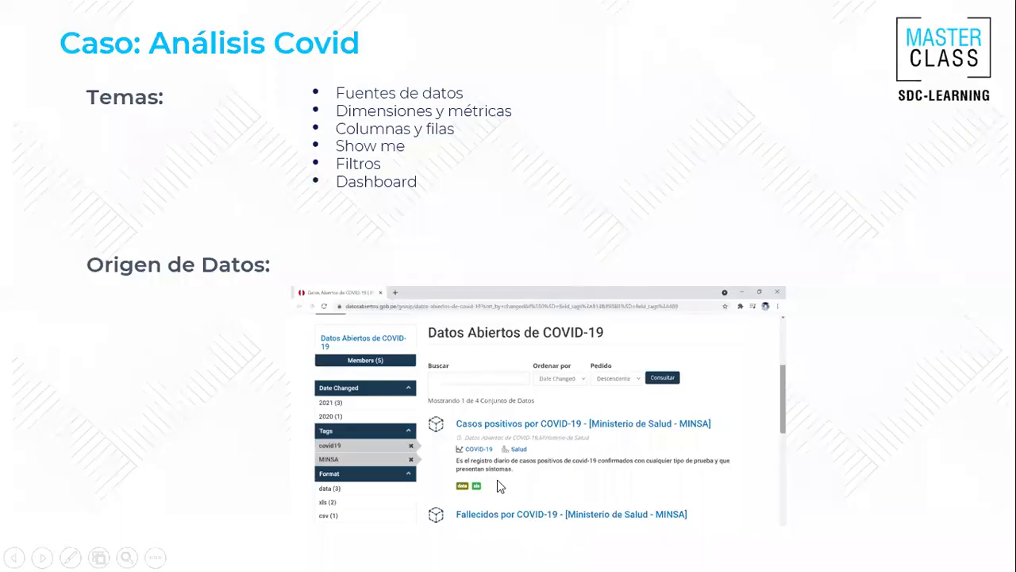
key("super+d")
key("t")
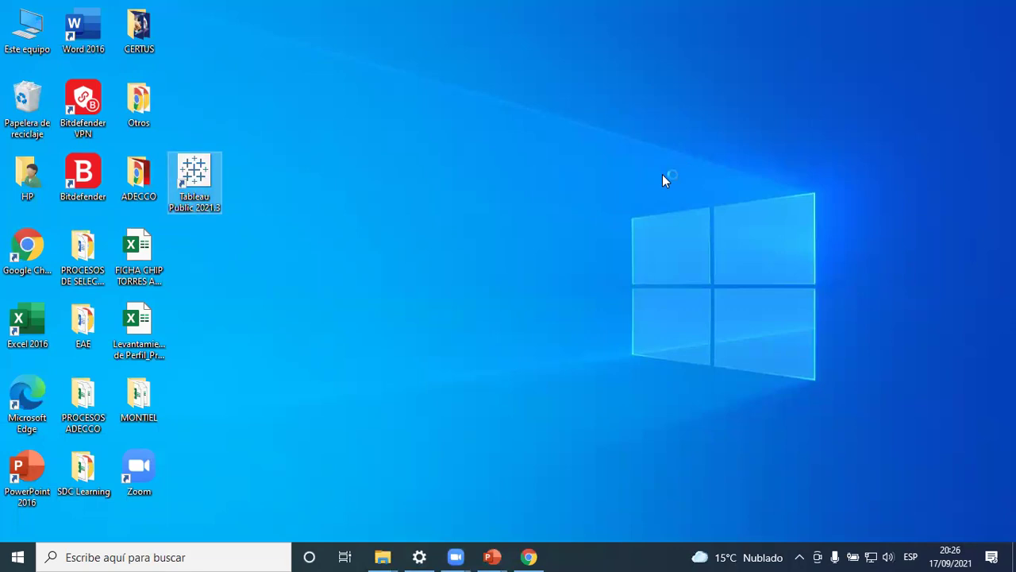
Switch to the MasterClass I folder window in File Explorer and open its Covid MINSA subfolder
left_click(386, 554)
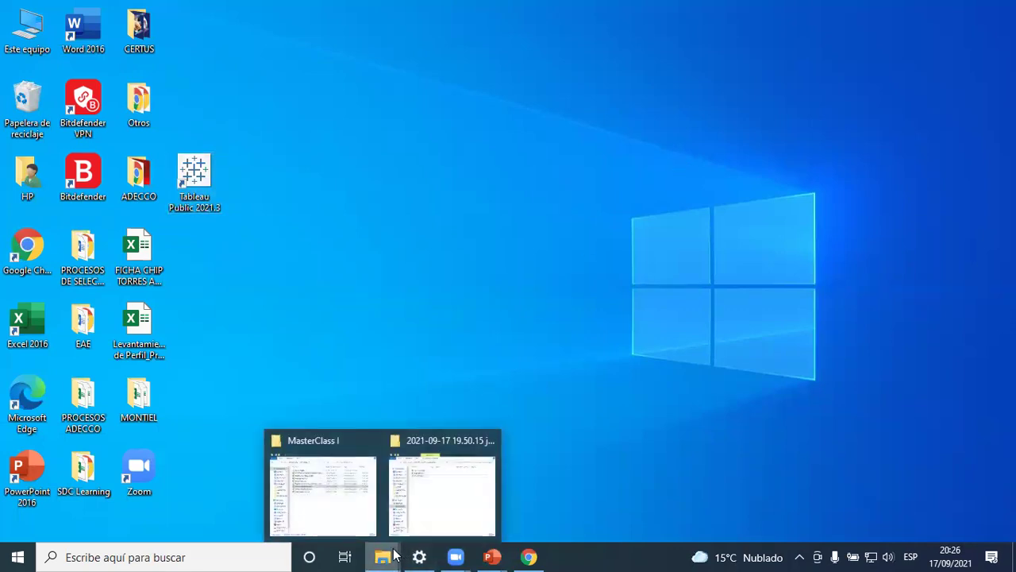
left_click(369, 501)
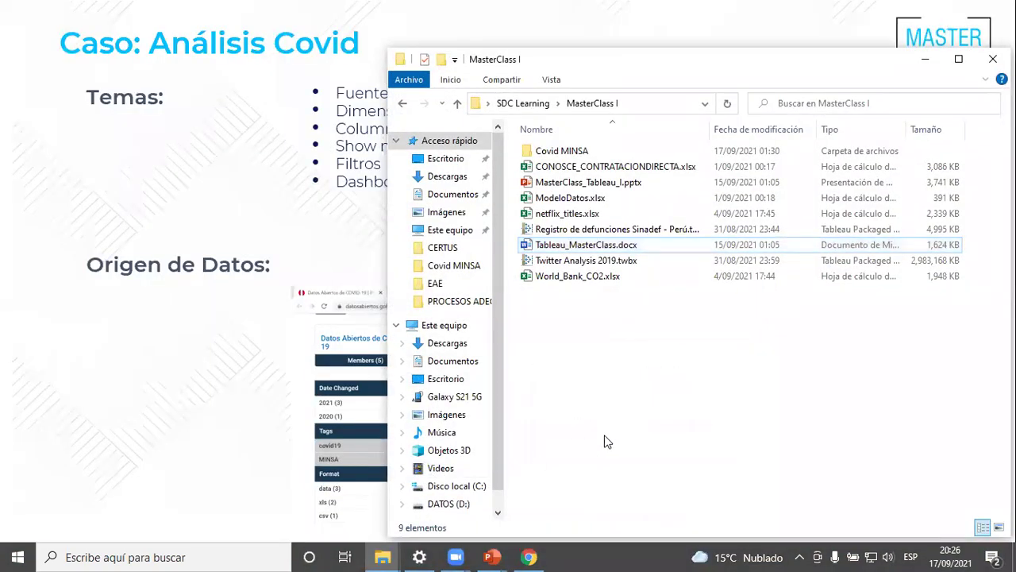
left_click(574, 149)
double_click(575, 149)
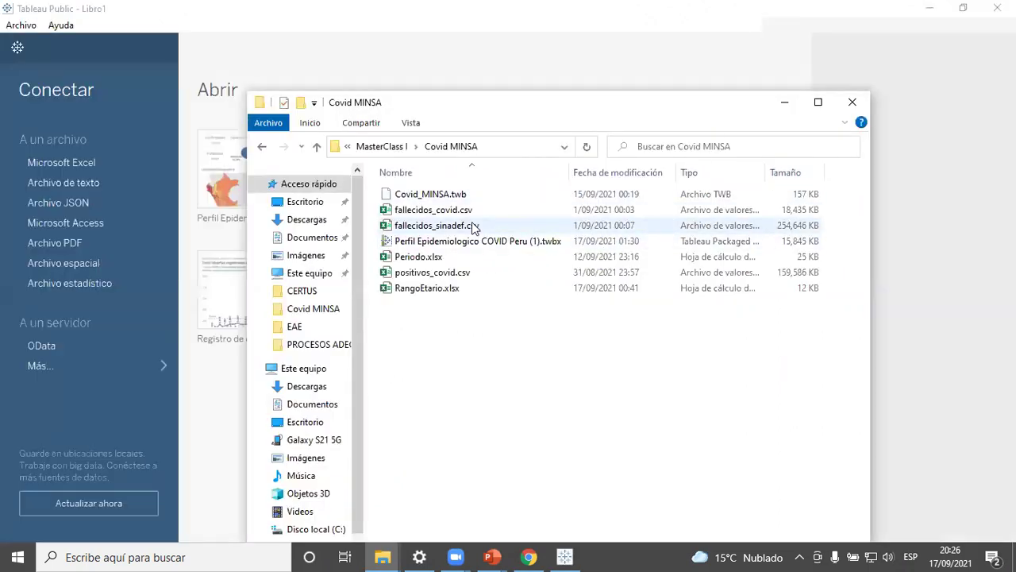
Examine the source files fallecidos_covid.csv and positivos_covid.csv in the Covid MINSA folder
left_click(469, 225)
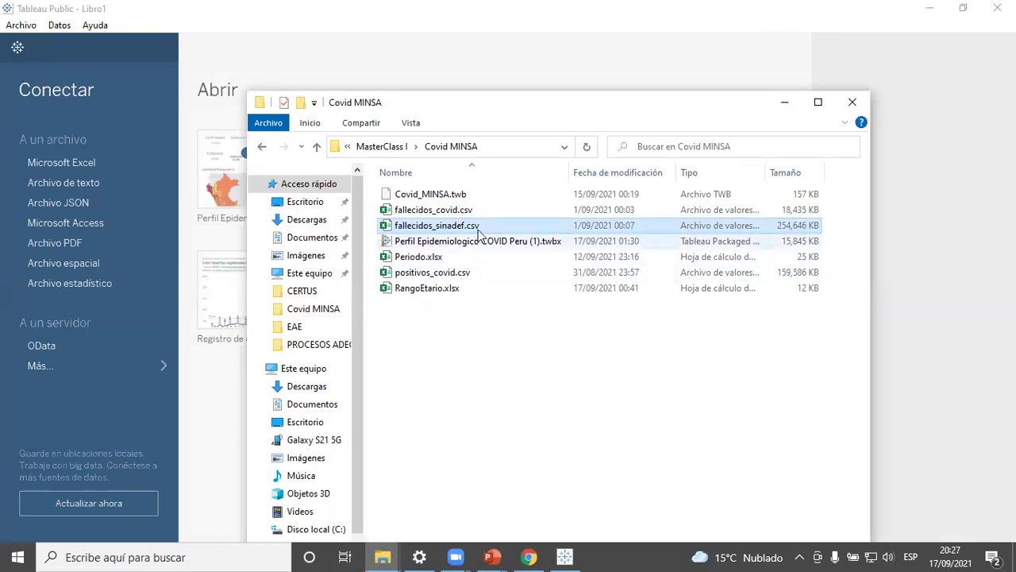
left_click(458, 210)
left_click(463, 274, "ctrl")
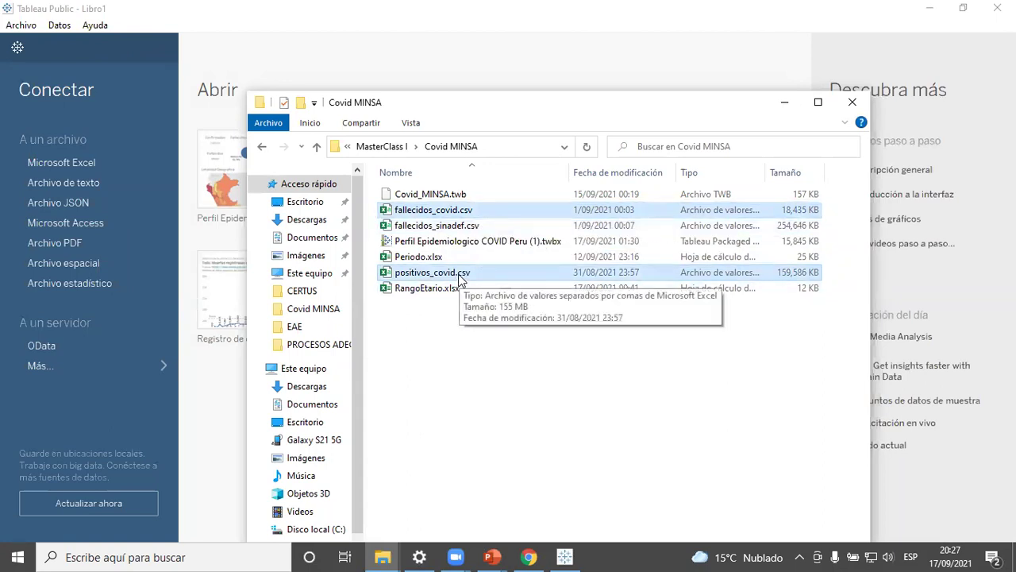
left_click(490, 331)
left_click(461, 272)
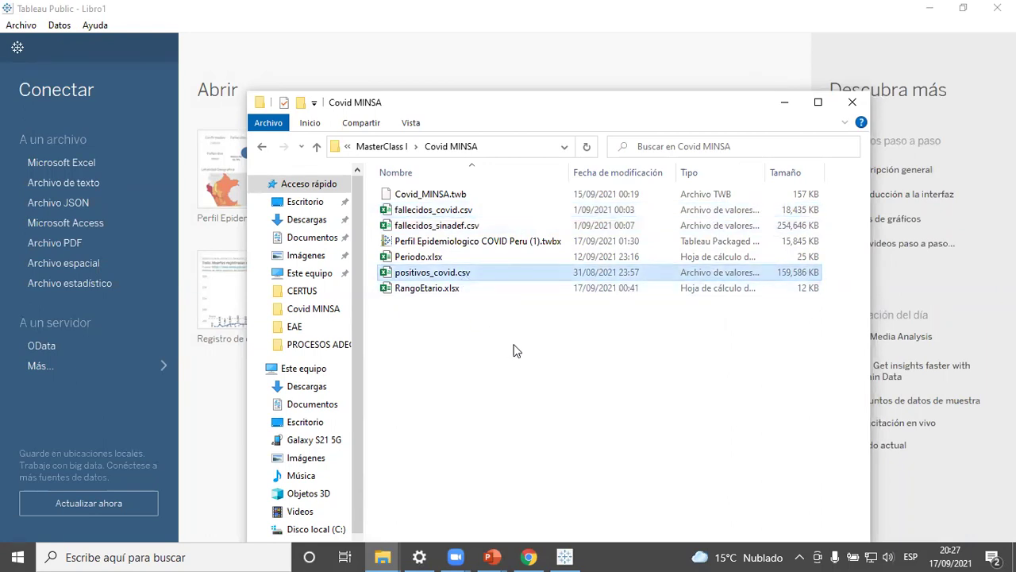
left_click(463, 213)
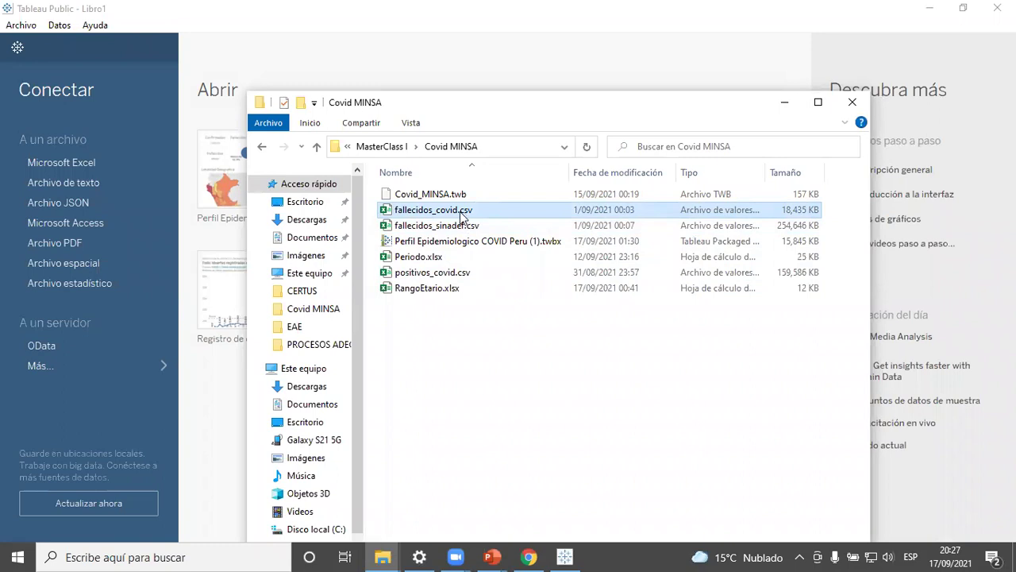
Switch to Tableau Public, show the additional server connectors and return to the start page
left_click(180, 272)
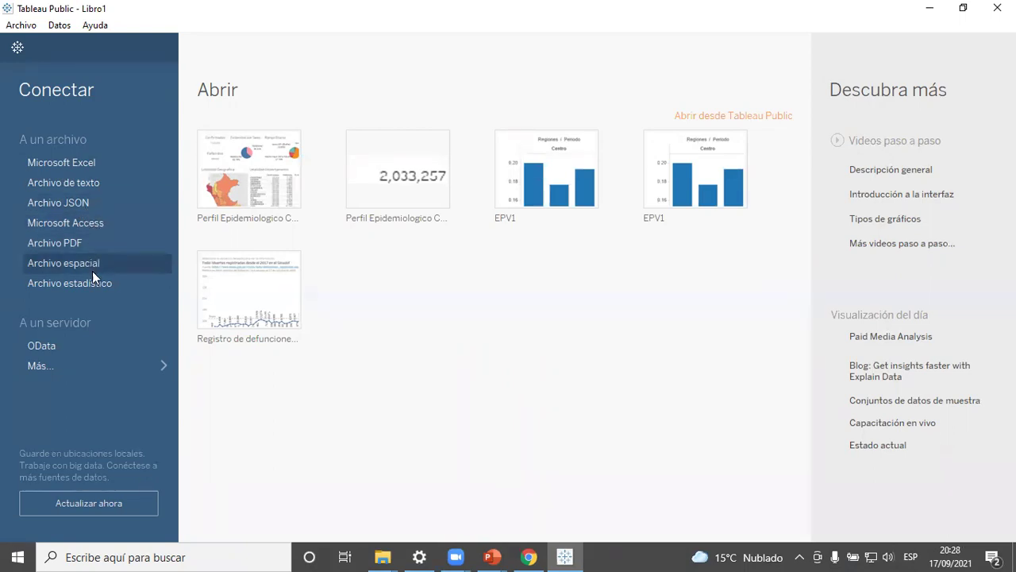
left_click(104, 371)
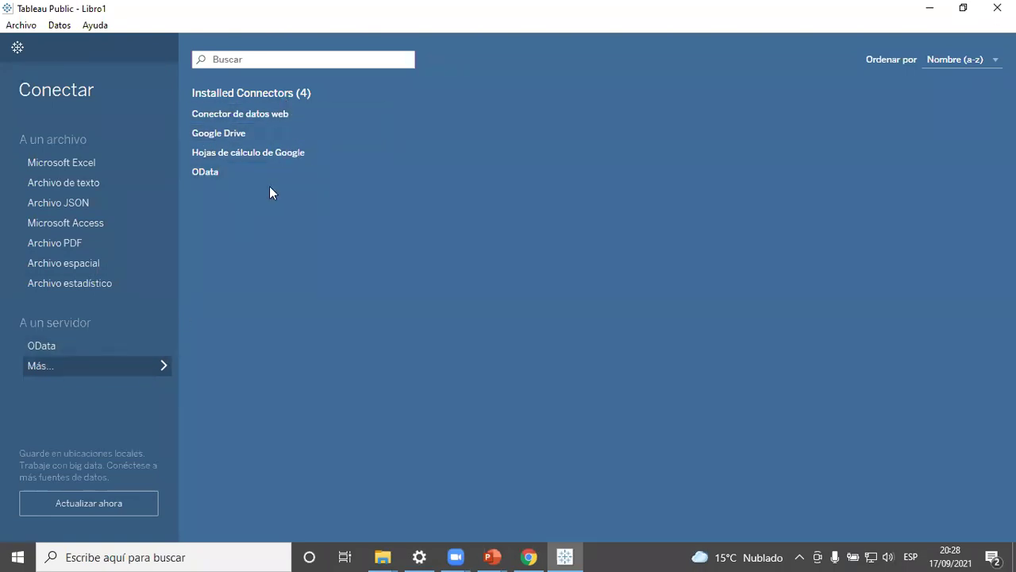
left_click(162, 363)
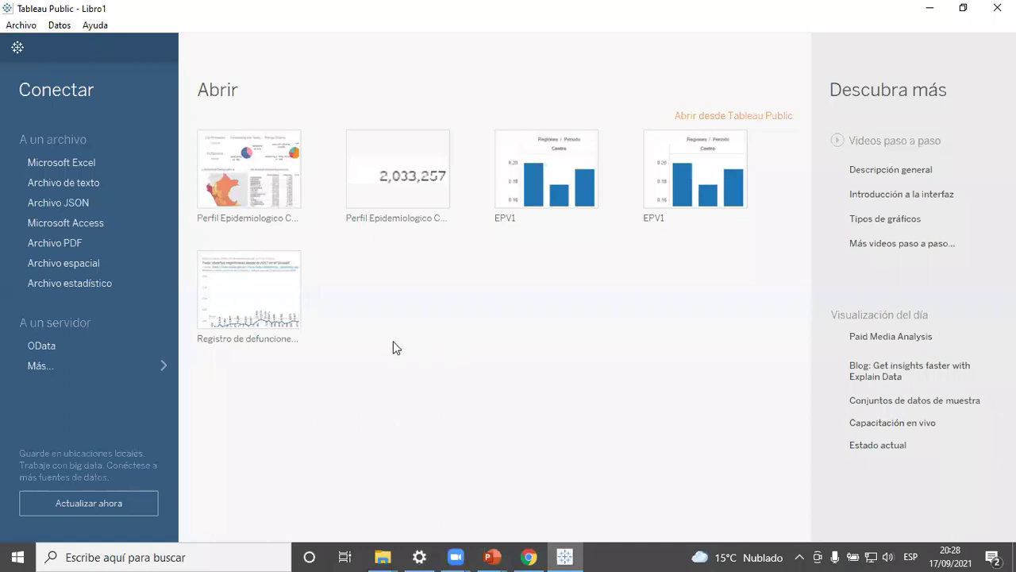
Connect to the text file positivos_covid.csv from the Covid MINSA folder as the data source
left_click(92, 183)
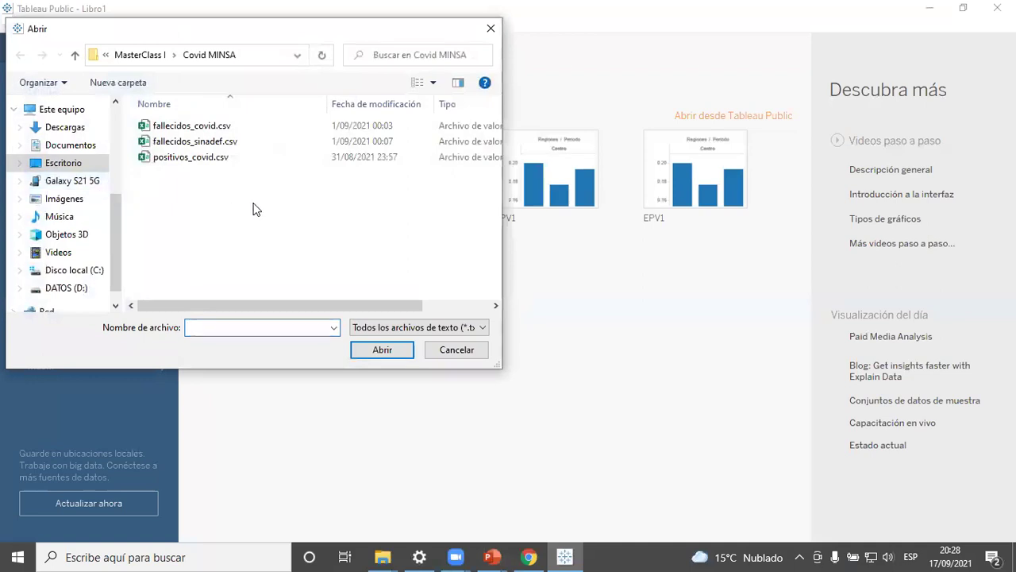
left_click(194, 161)
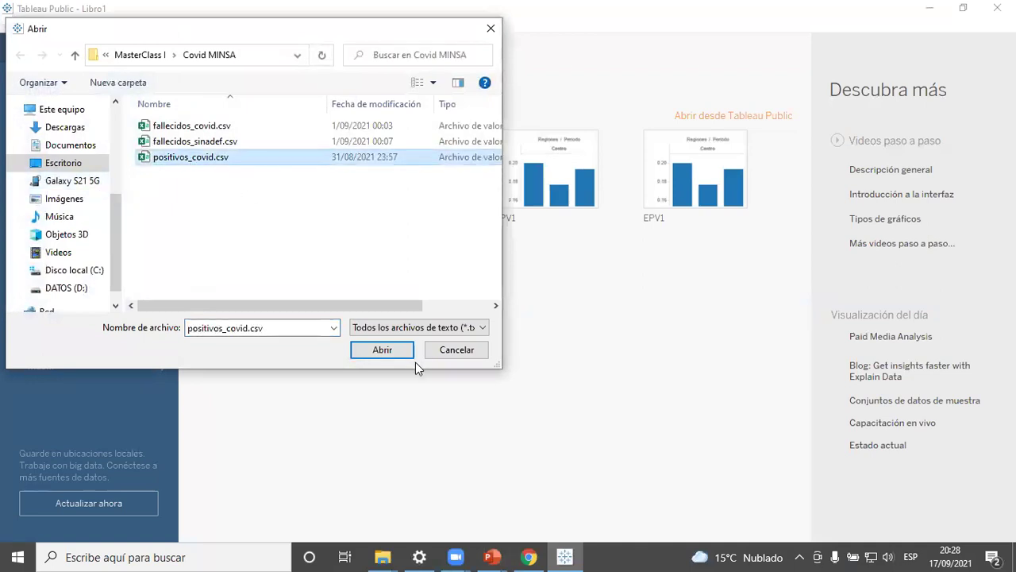
left_click(388, 354)
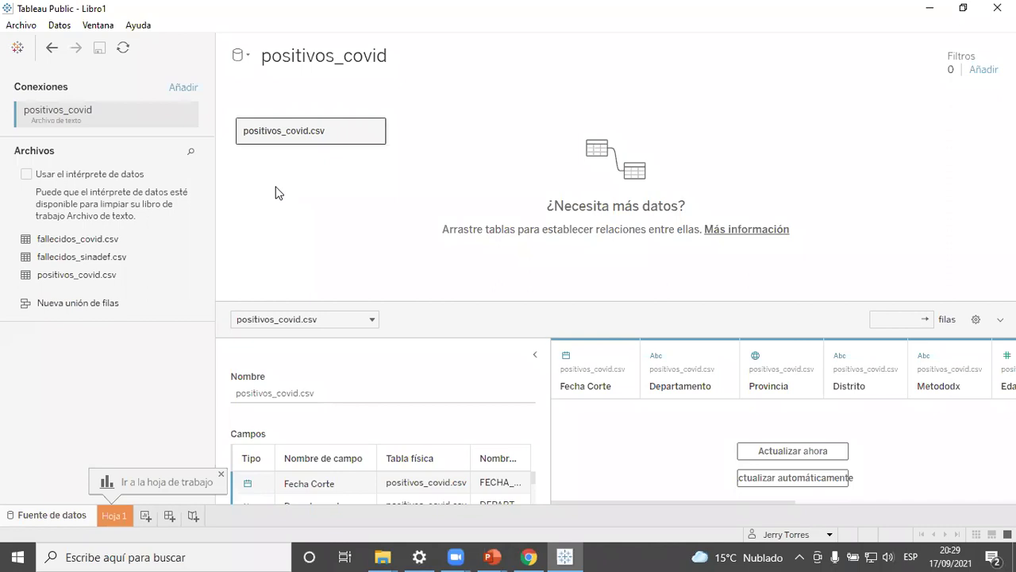
Show the start page and go back to the positivos_covid data source
left_click(17, 49)
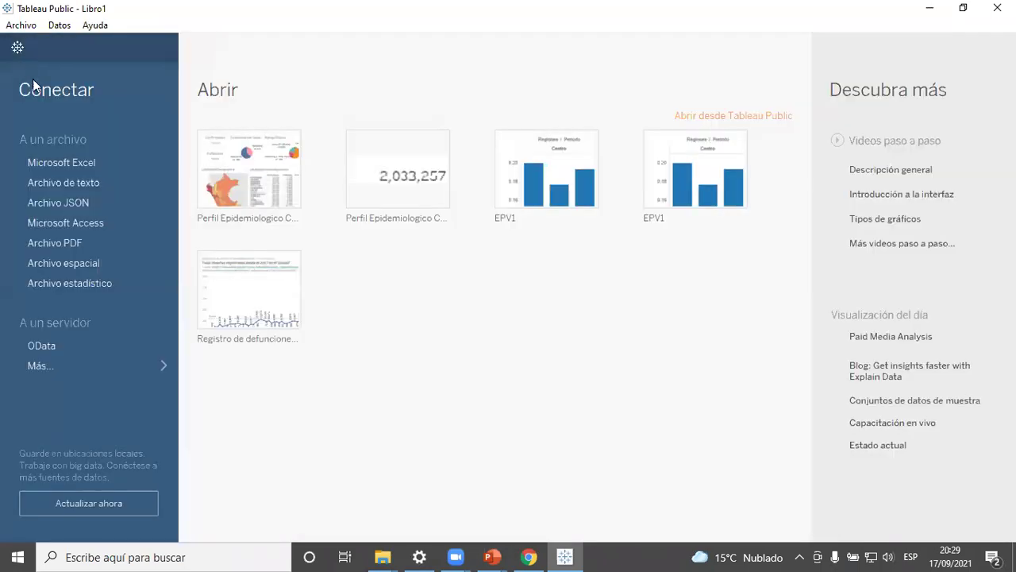
left_click(18, 49)
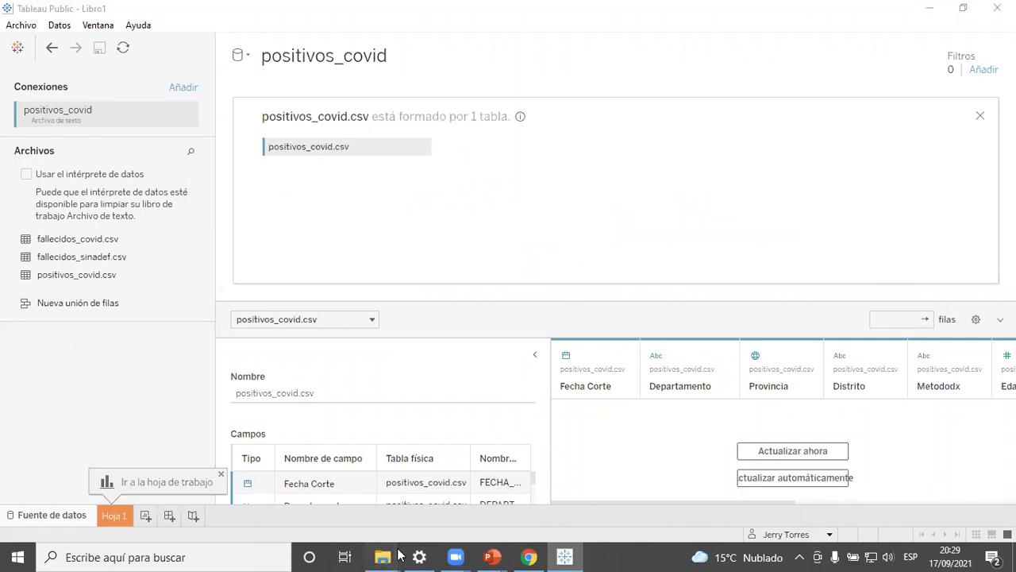
Switch to the Covid MINSA folder in File Explorer and open RangoEtario.xlsx in a maximized Excel window
mouse_move(383, 556)
left_click(358, 486)
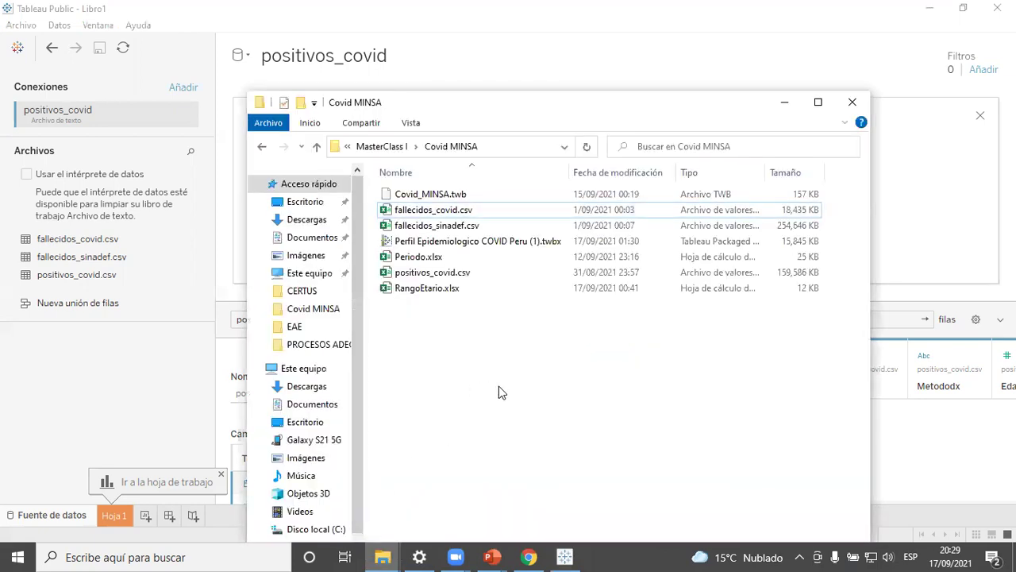
left_click(443, 296)
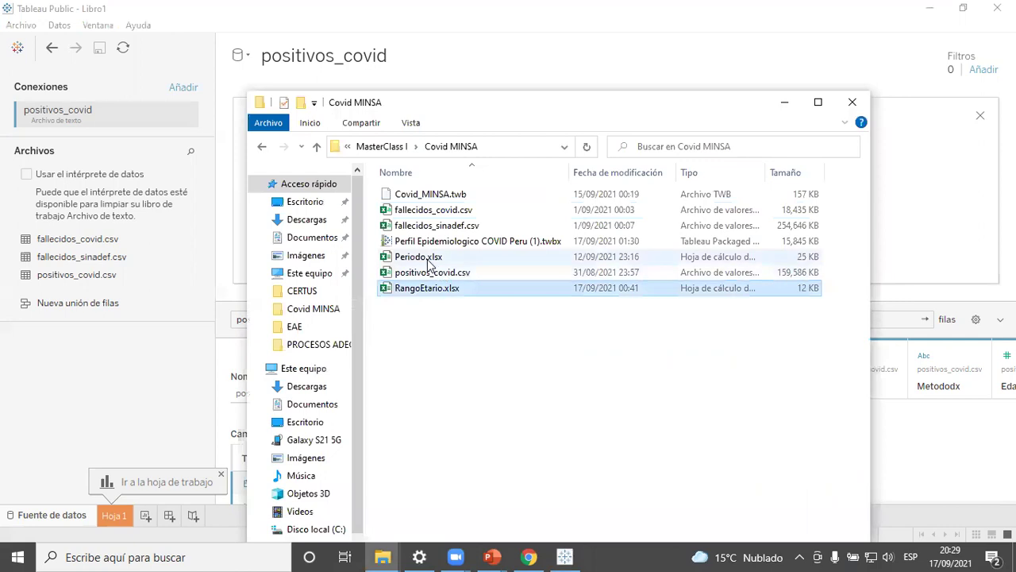
double_click(425, 289)
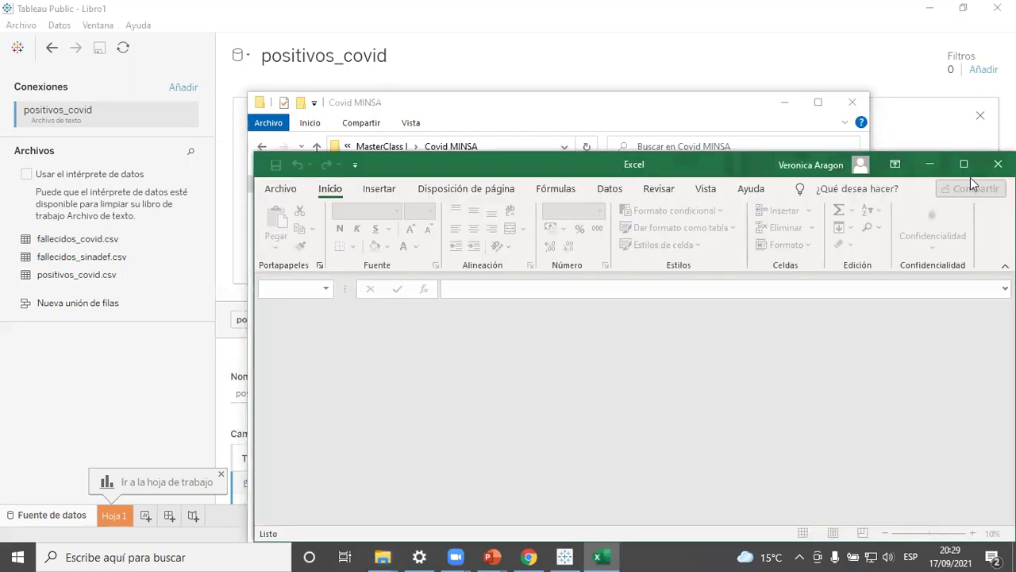
left_click(964, 164)
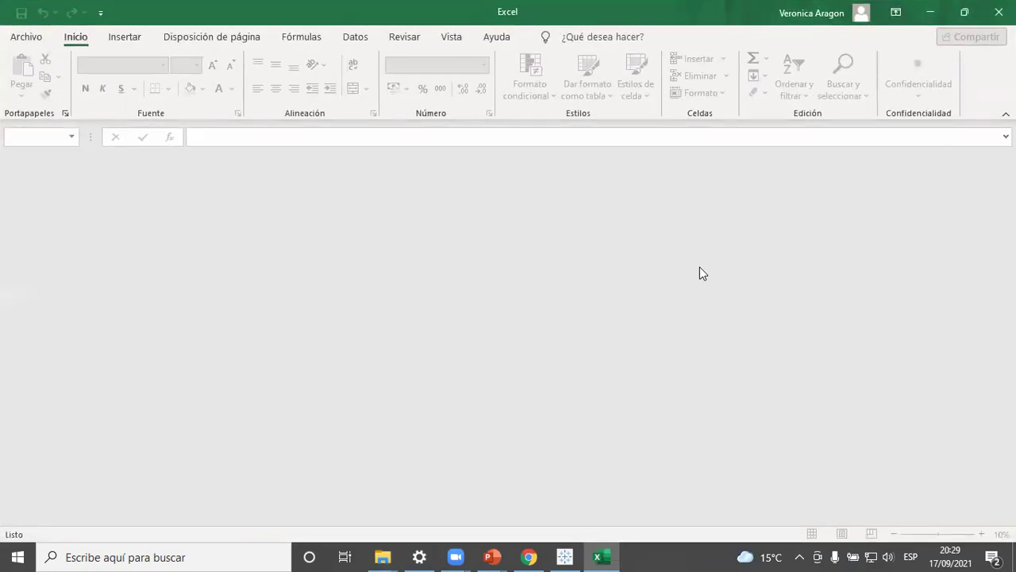
mouse_move(383, 557)
left_click(354, 512)
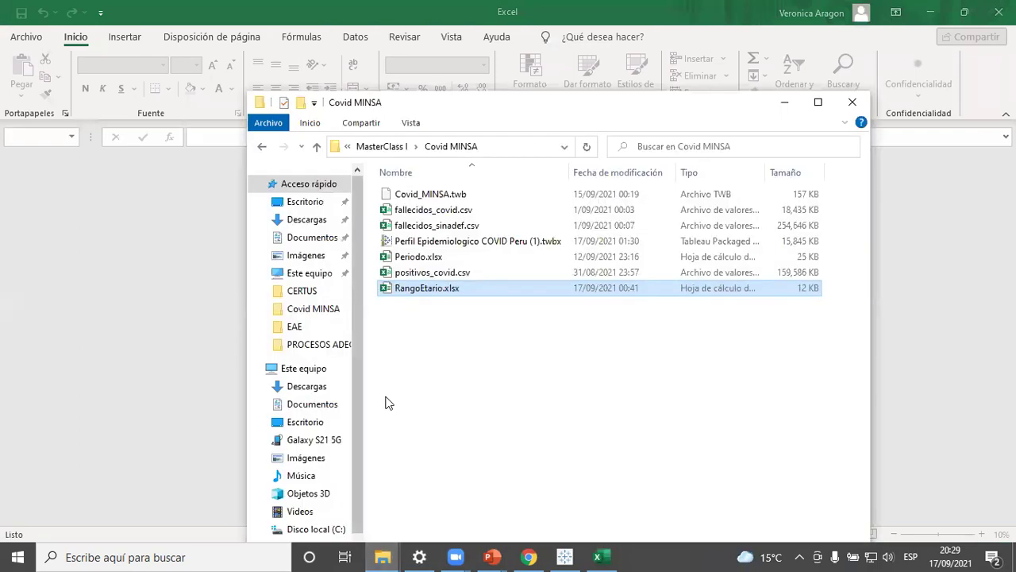
double_click(420, 291)
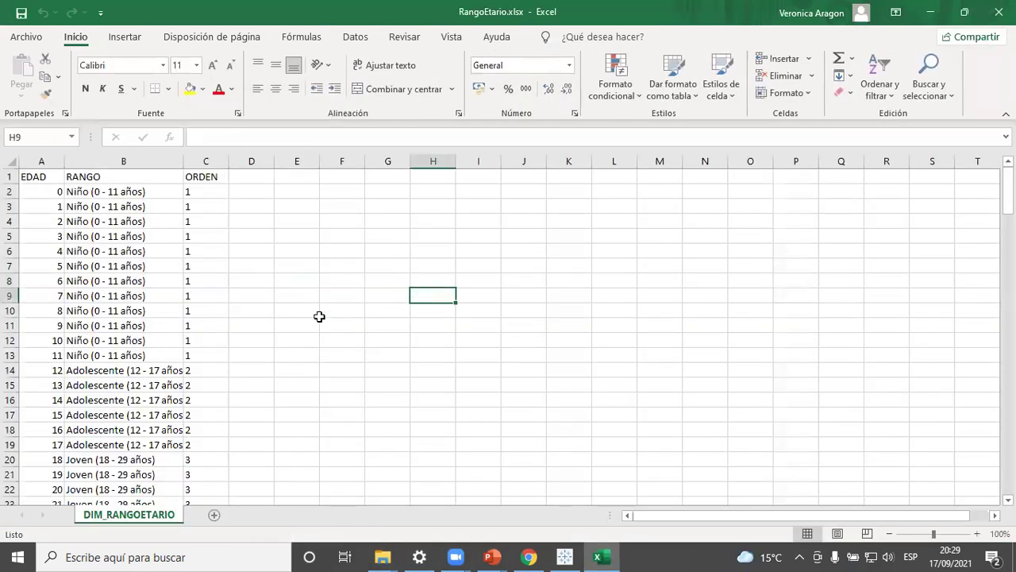
Examine how the RANGO column groups ages from Niño (0 - 11 años) to Adulto mayor (60 a más años)
left_click_drag(132, 191, 118, 445)
left_click(117, 459)
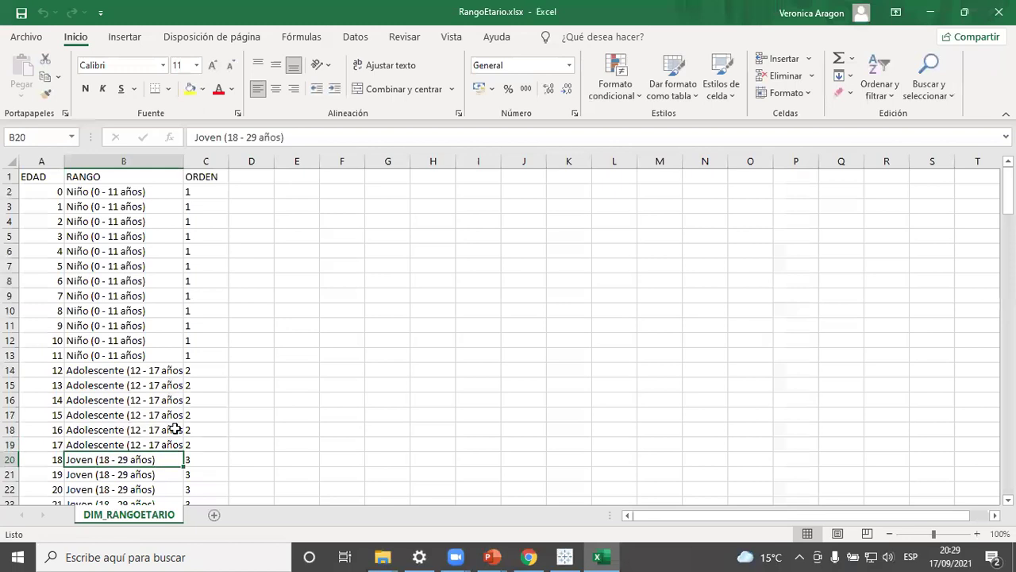
scroll(175, 428, "down", 6)
left_click(139, 357)
left_click(127, 370)
scroll(187, 438, "down", 7)
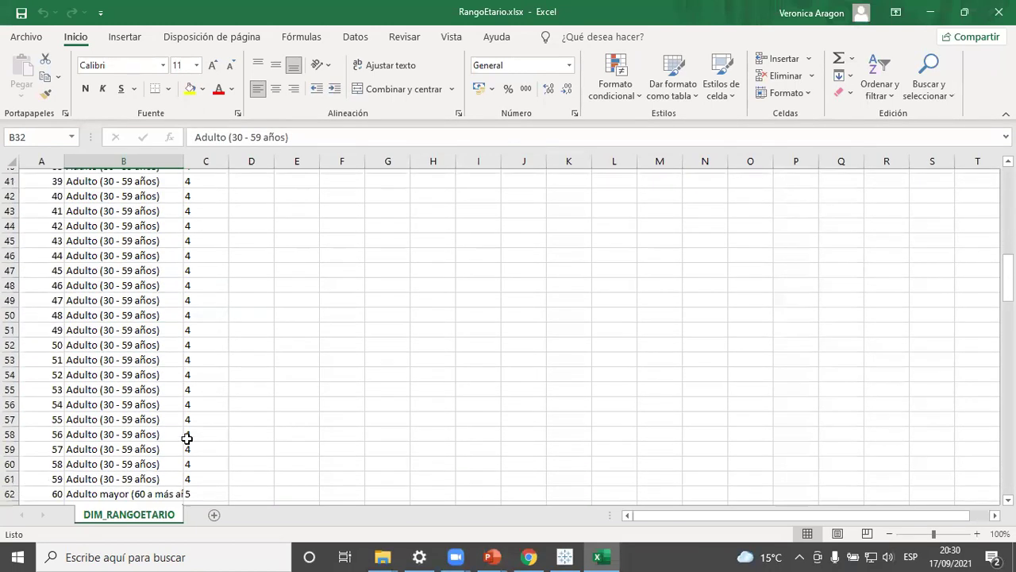
scroll(187, 438, "down", 6)
left_click(128, 237)
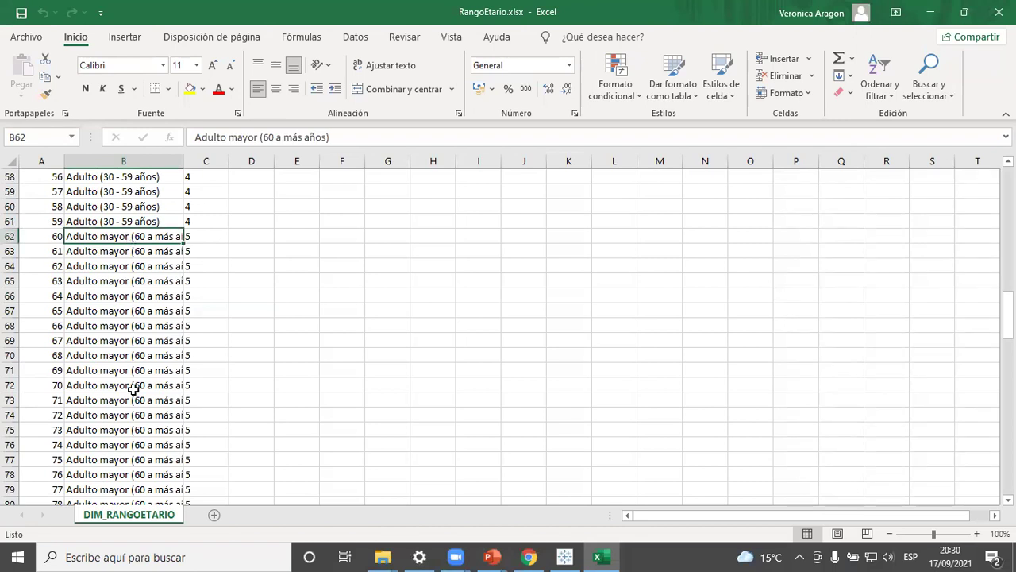
scroll(132, 389, "up", 19)
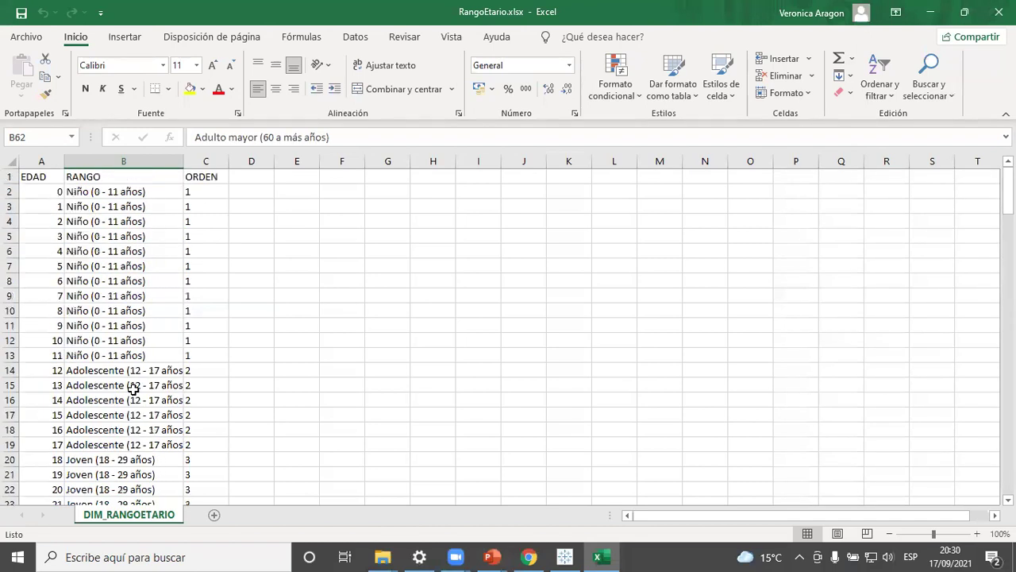
Check the EDAD and RANGO columns, close the workbook and return to the data source in Tableau Public
left_click(37, 161)
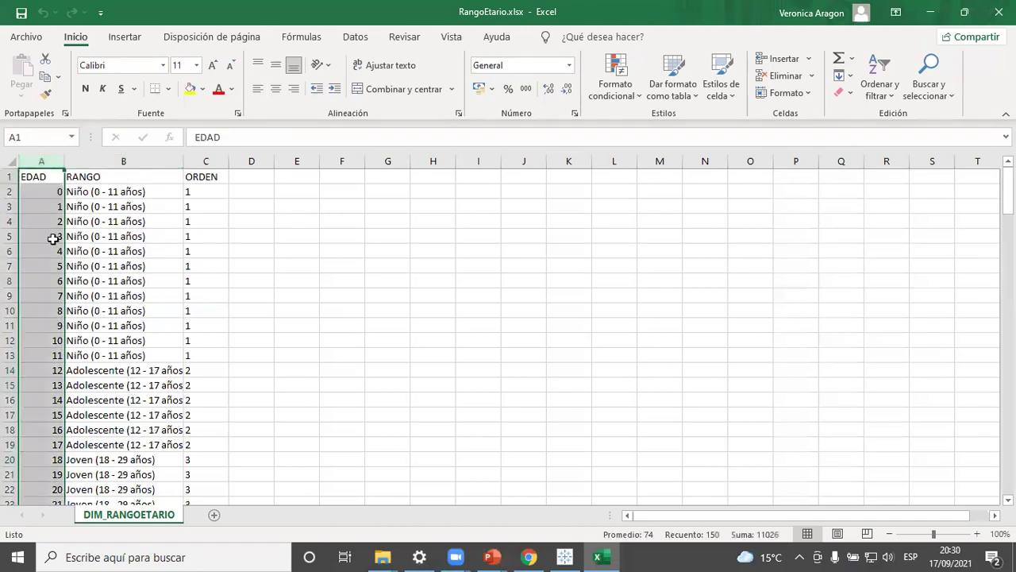
left_click(98, 161)
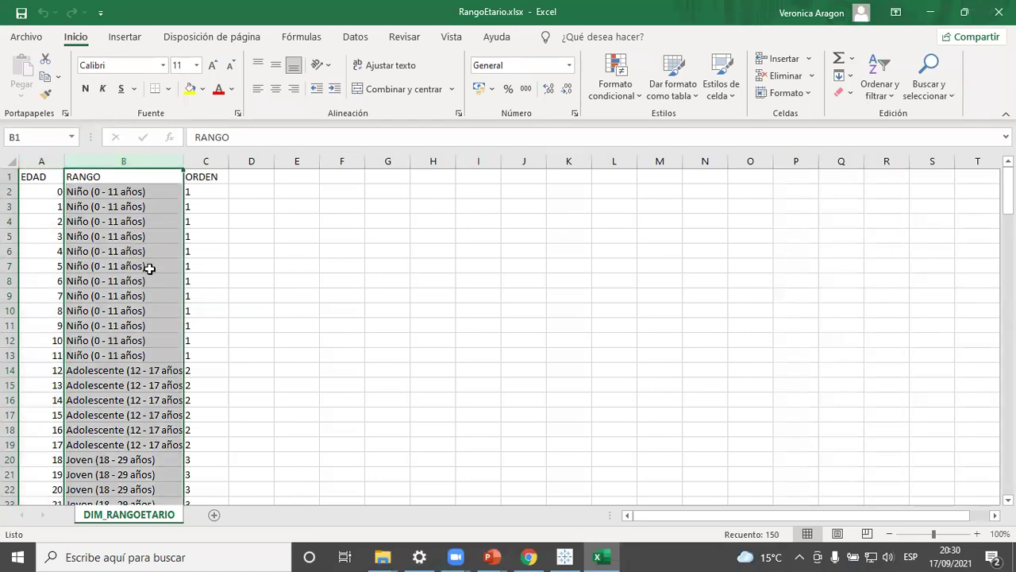
left_click(262, 270)
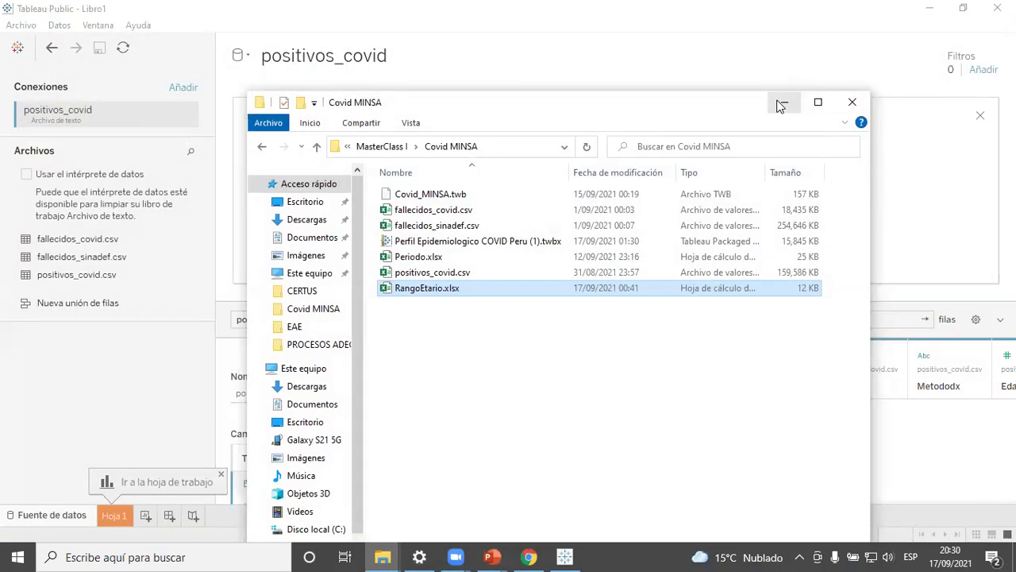
left_click(777, 105)
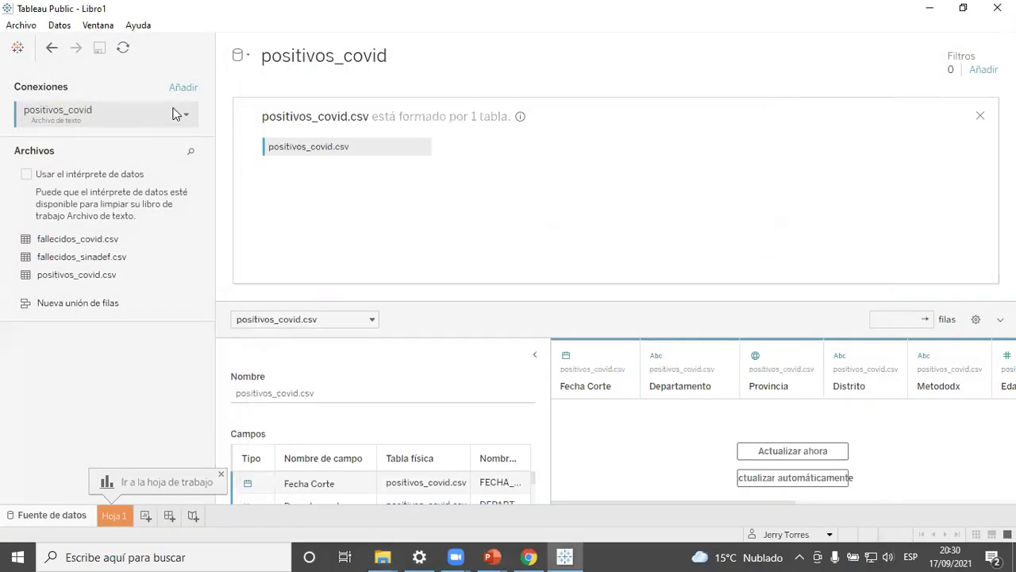
Add an Excel connection to RangoEtario.xlsx and join its DIM_RANGOETARIO sheet to positivos_covid.csv
left_click(192, 89)
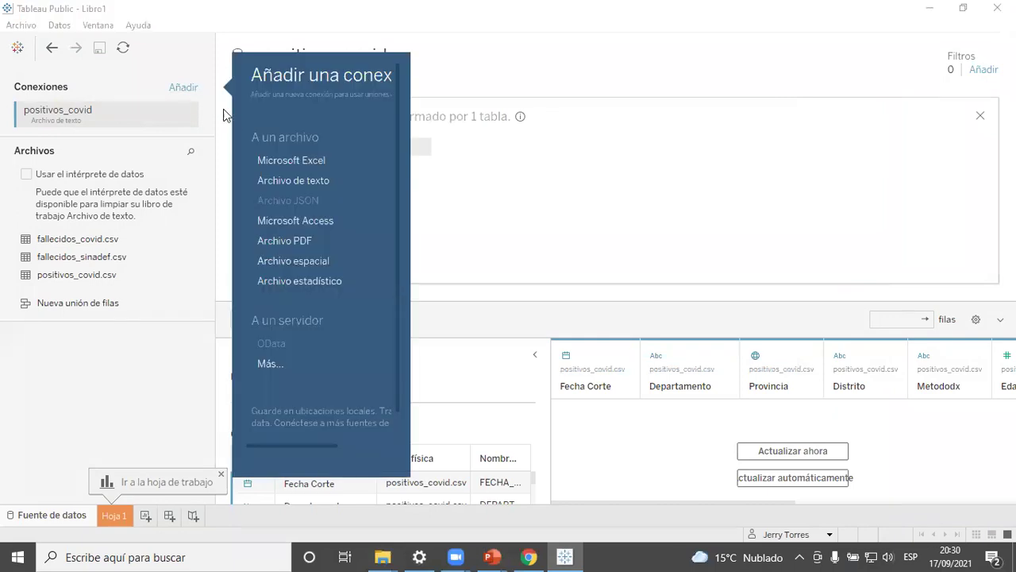
left_click(270, 160)
left_click(181, 142)
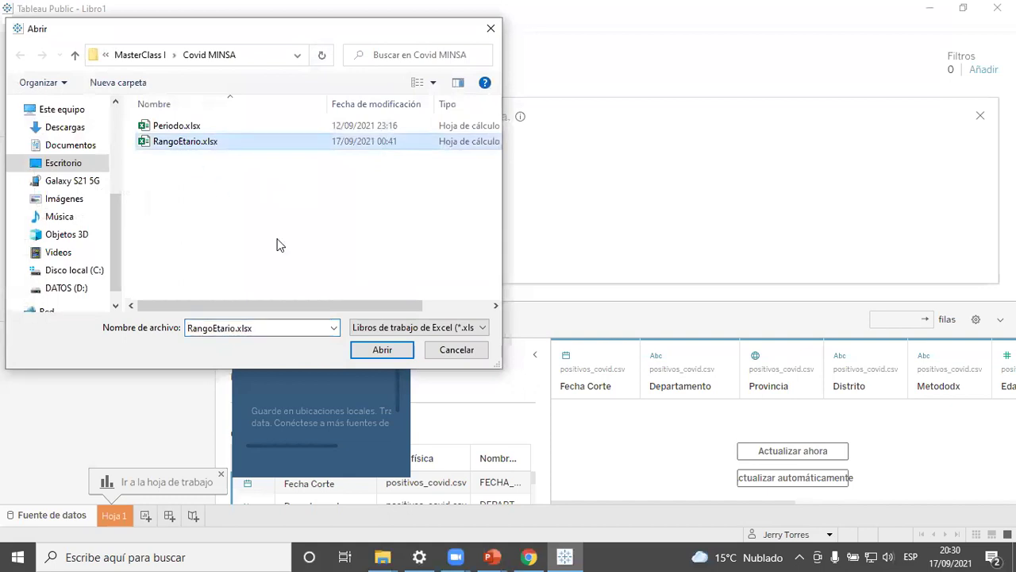
left_click(405, 349)
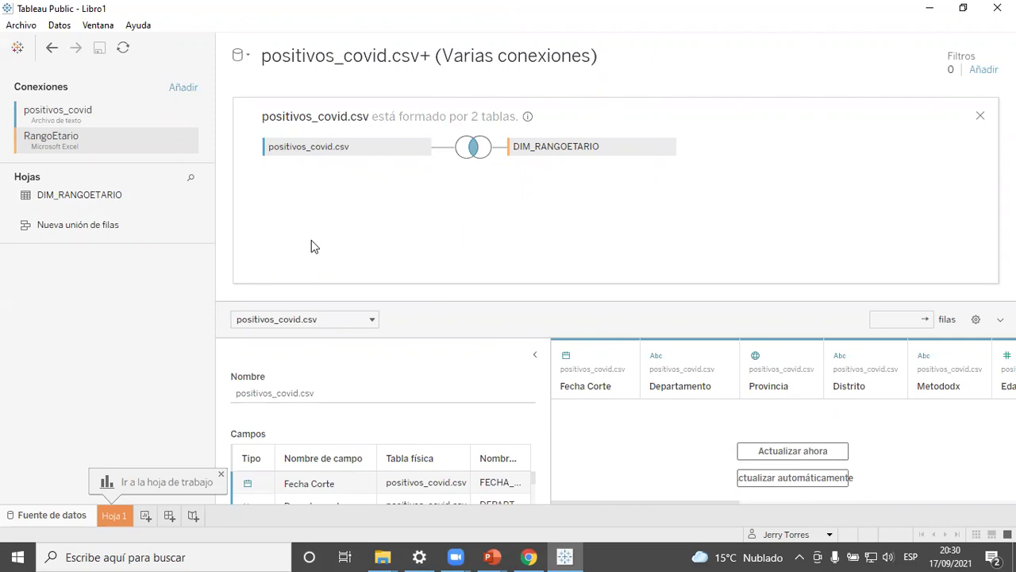
Add an Excel connection to Periodo.xlsx and bring its DIM_PERIODO sheet into the join with positivos_covid.csv
left_click(191, 89)
left_click(296, 160)
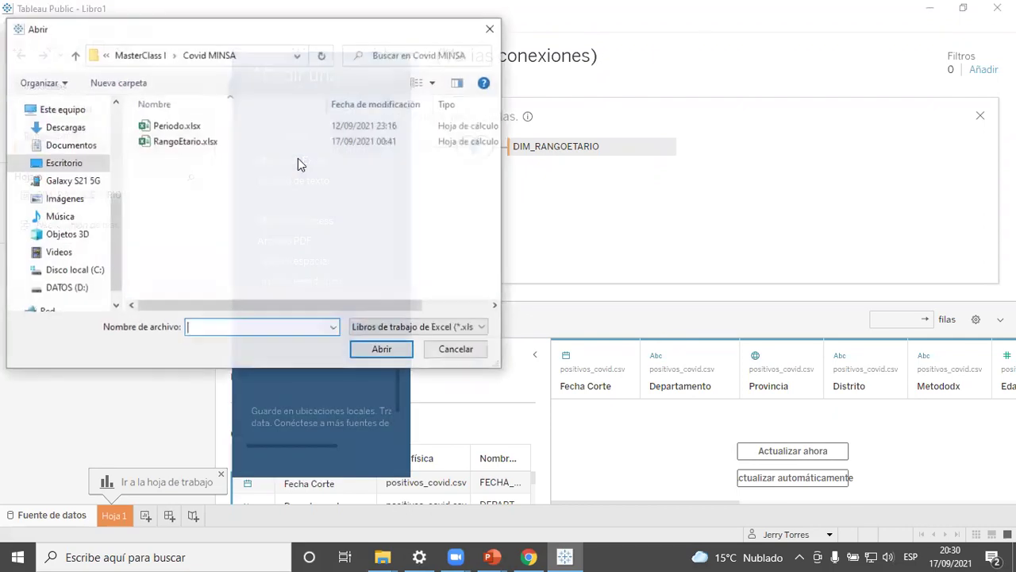
left_click(191, 127)
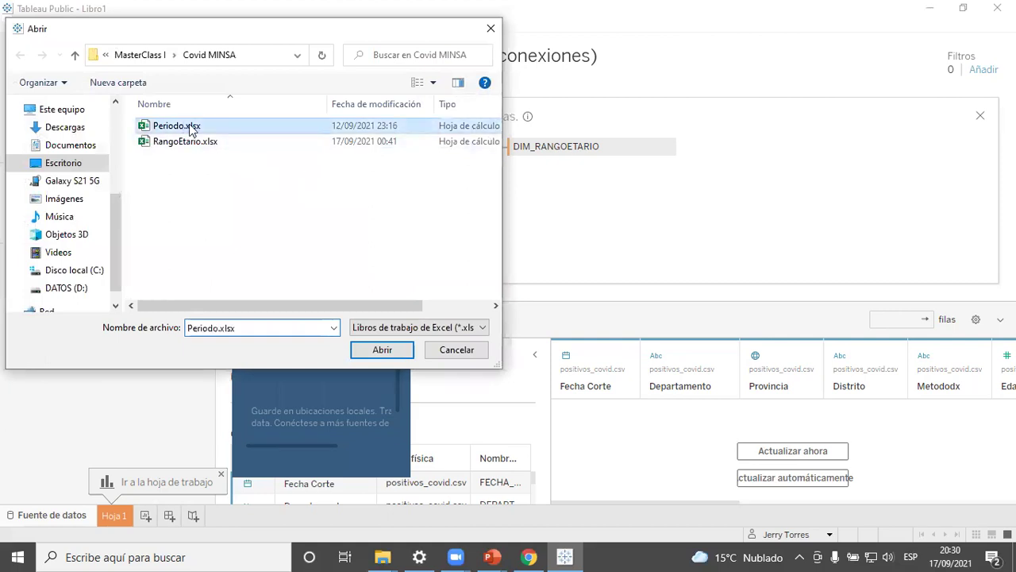
left_click(384, 351)
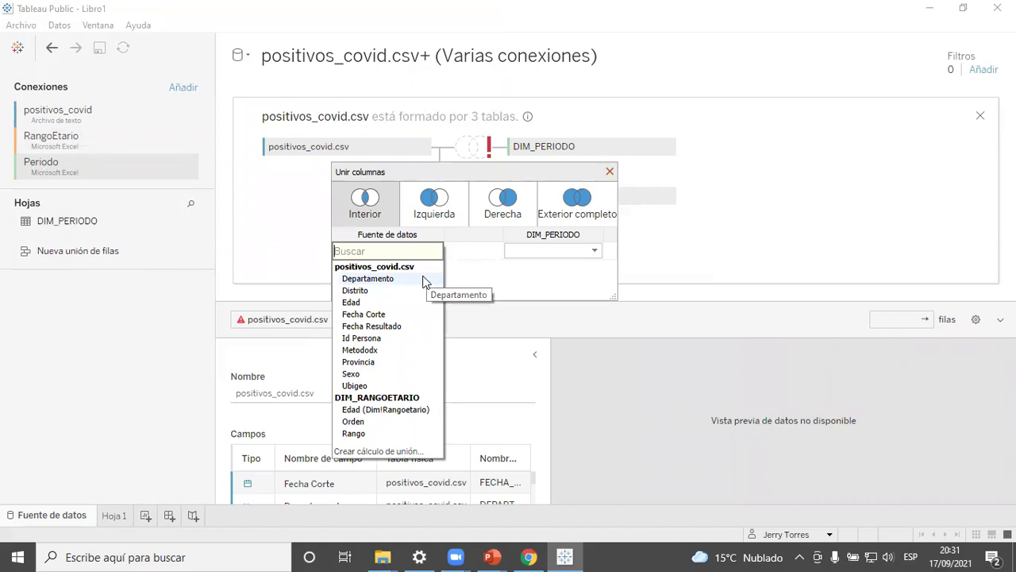
Match Fecha Resultado to Fecha from DIM_PERIODO in the inner join and close the join settings
left_click(390, 327)
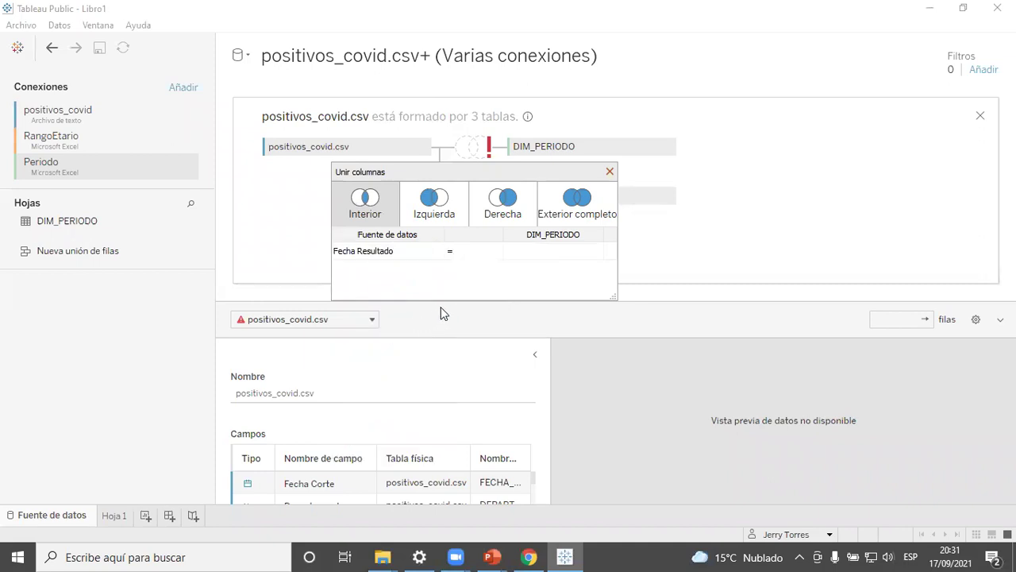
left_click(538, 259)
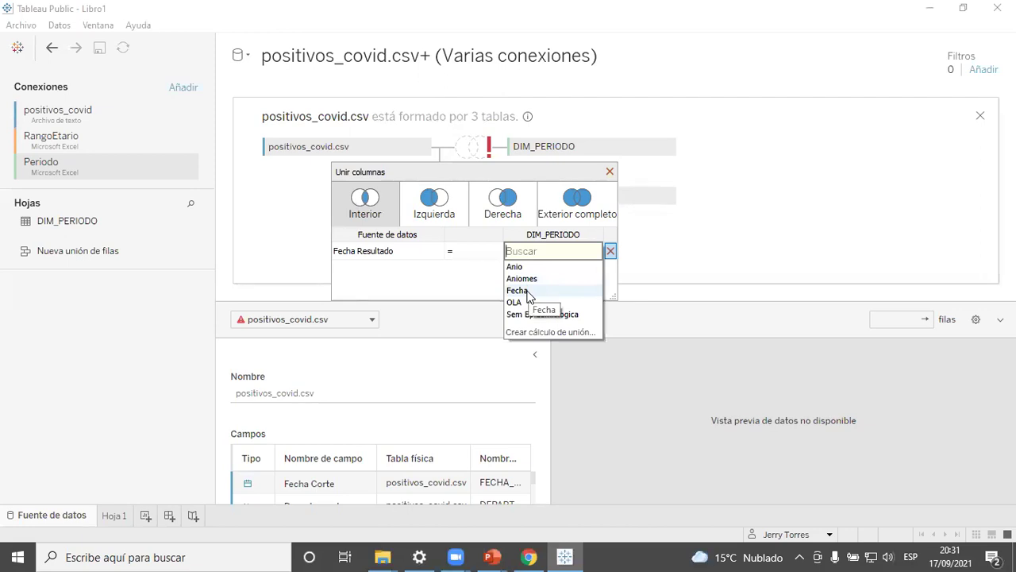
left_click(527, 291)
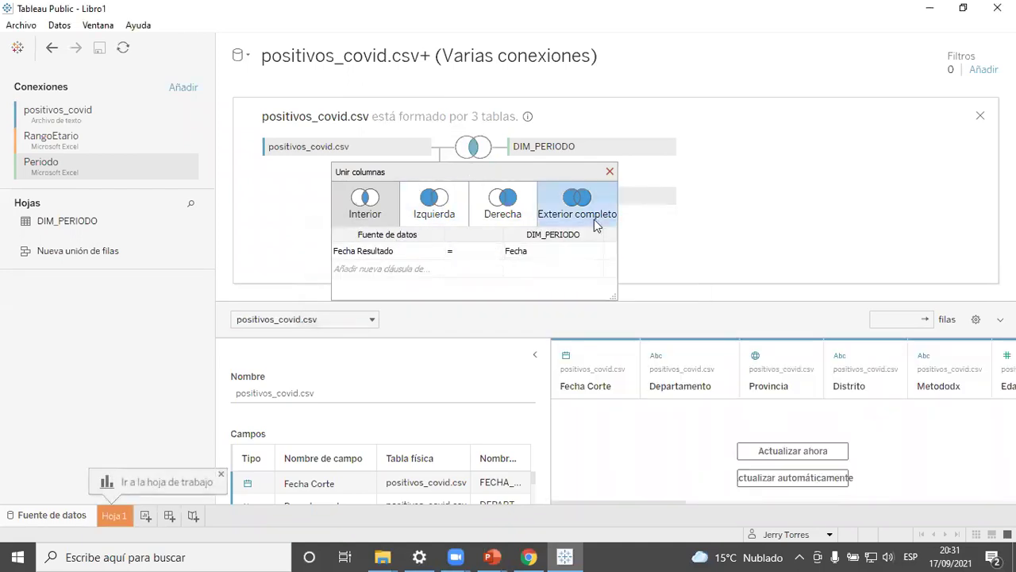
left_click(608, 171)
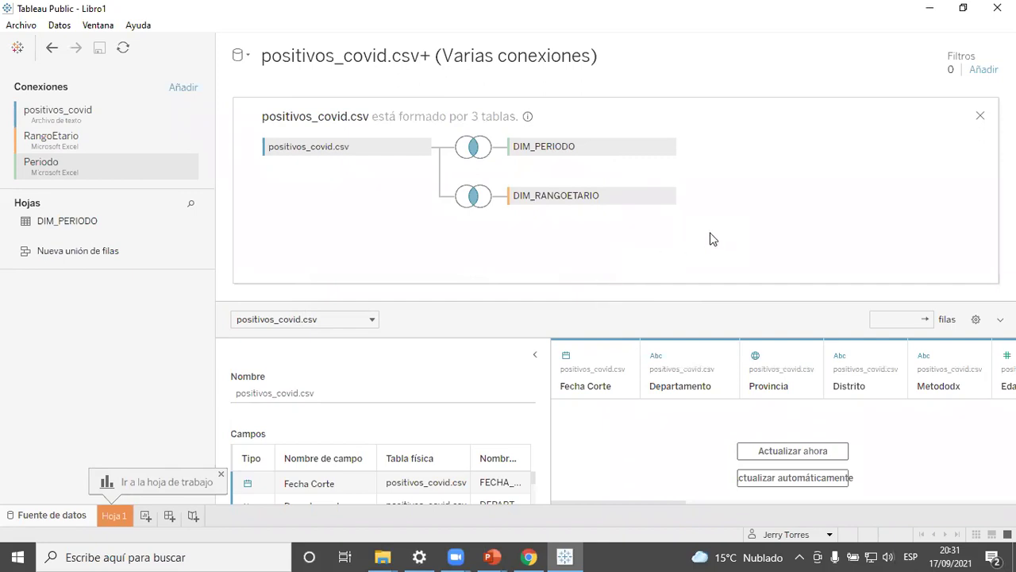
Check the installed Tableau Public version in the program's About information and close it
left_click(145, 27)
left_click(220, 195)
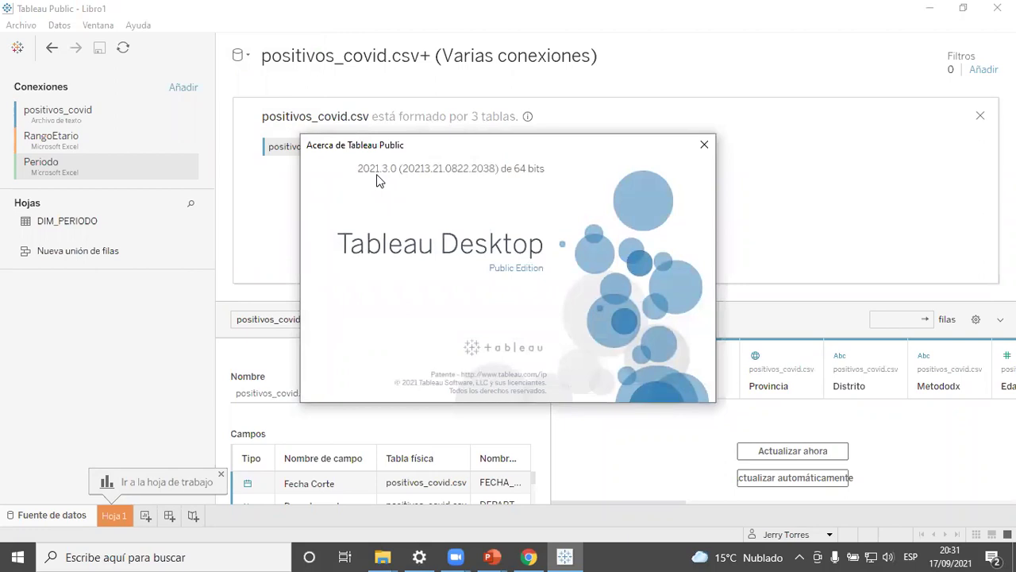
left_click(704, 145)
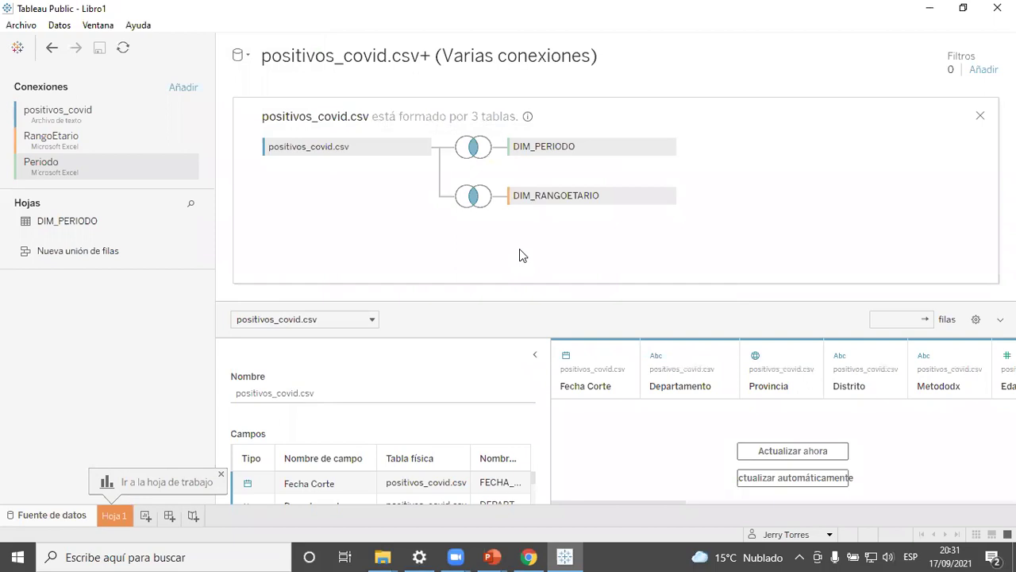
Give the data preview more room by enlarging it and collapsing the table details, and turn on automatic updating
left_click(535, 355)
left_click(236, 354)
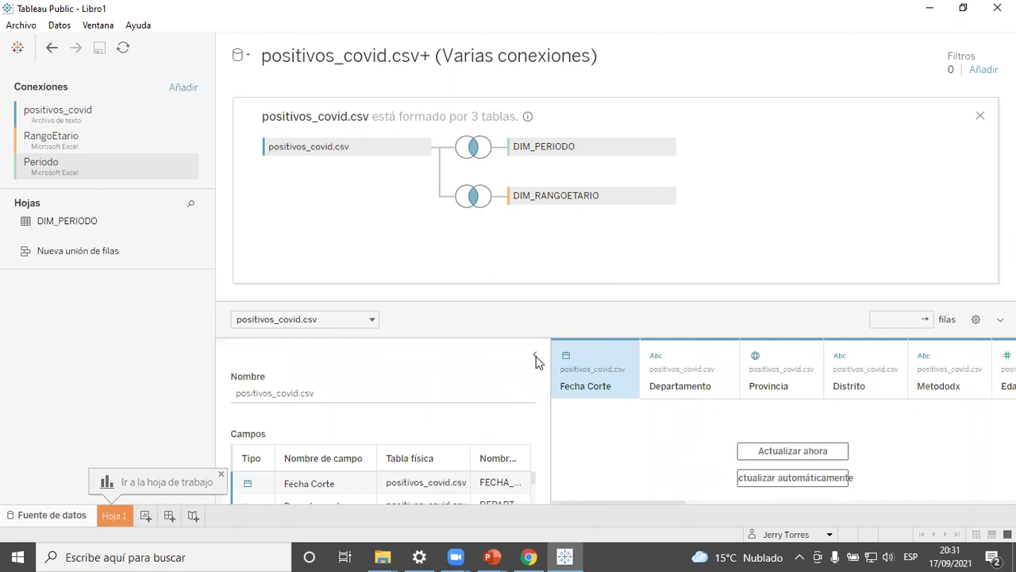
scroll(532, 480, "down", 5)
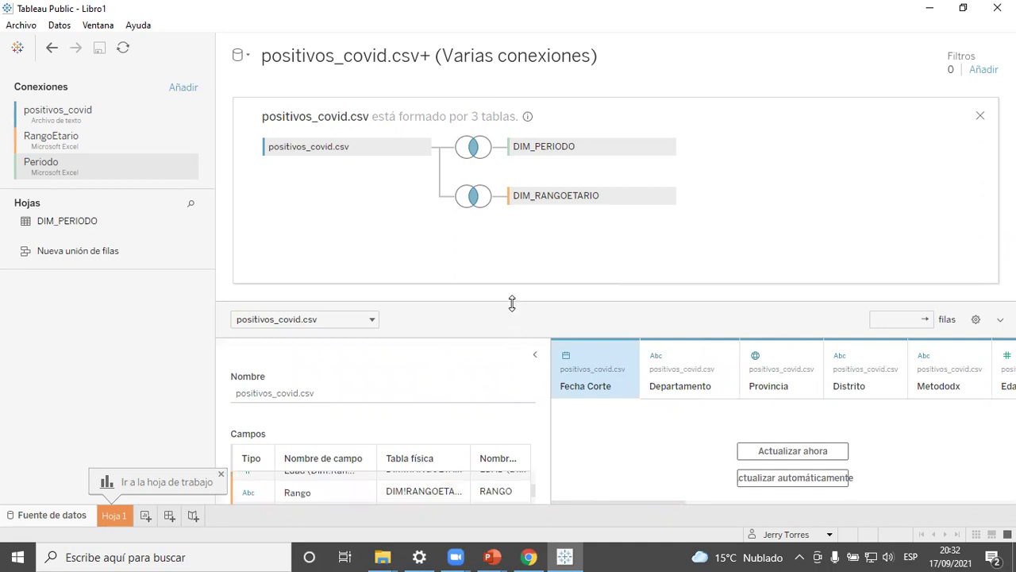
left_click_drag(512, 302, 517, 295)
scroll(468, 466, "up", 5)
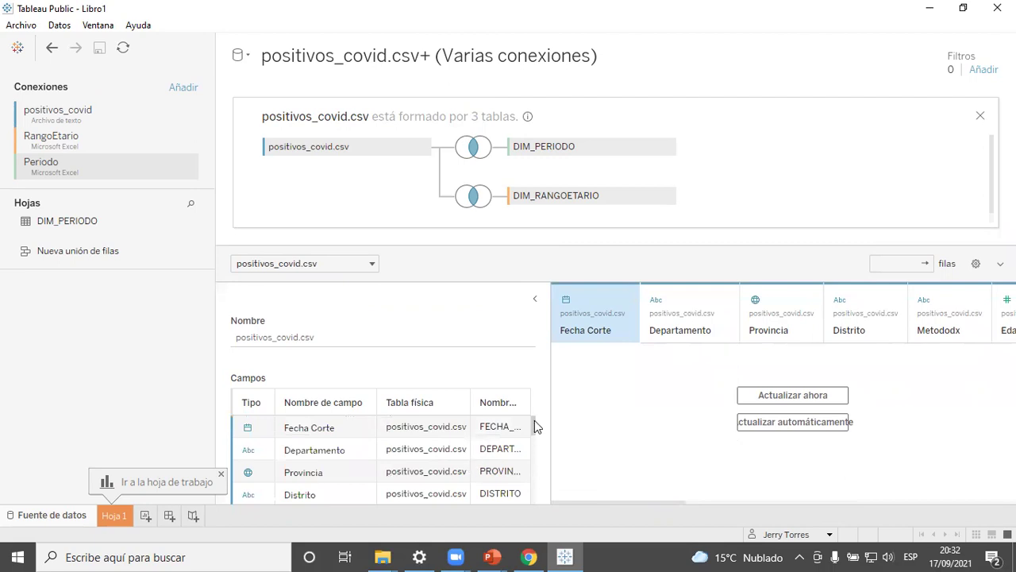
left_click(534, 298)
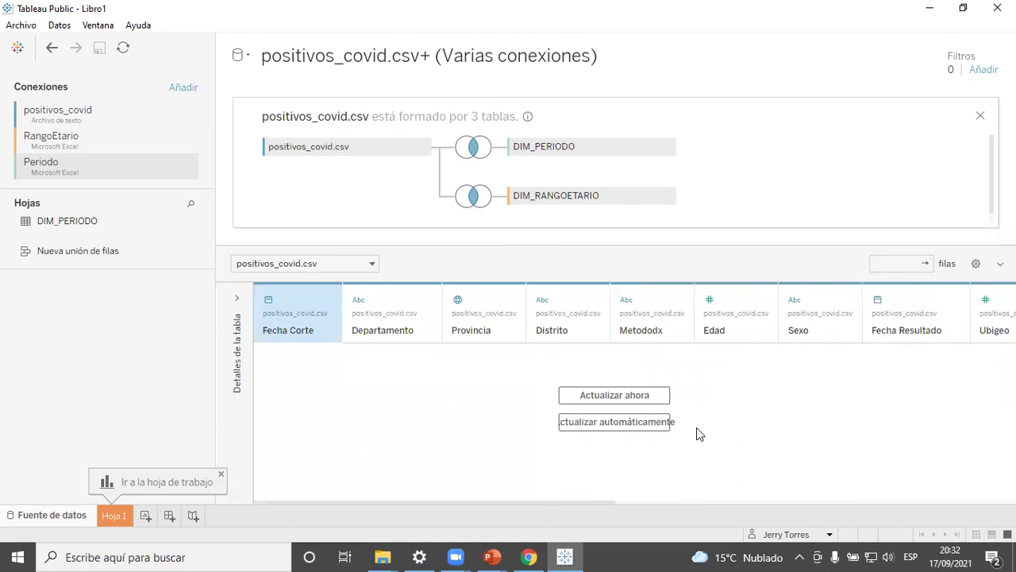
left_click(626, 425)
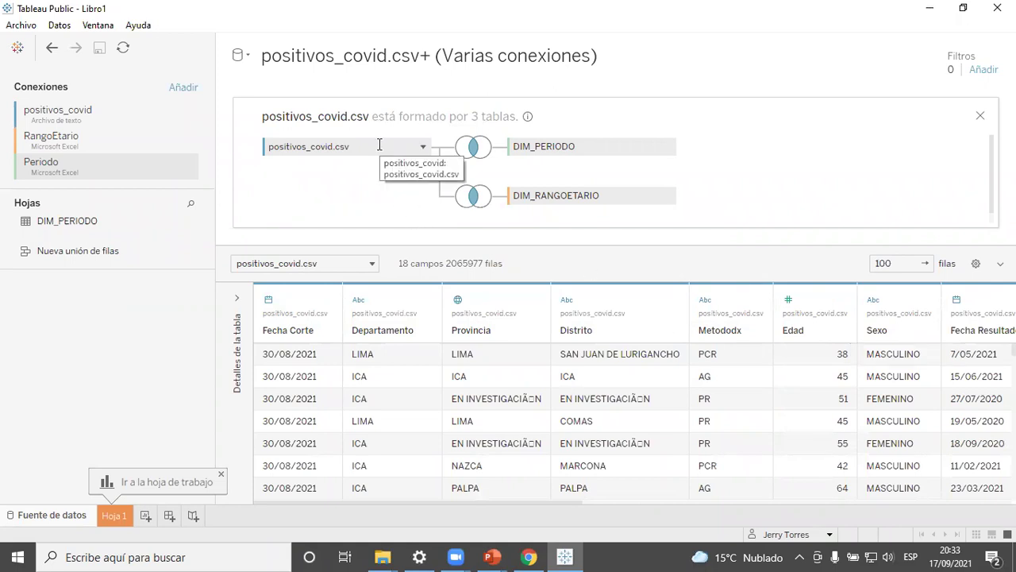
Hide the Fecha Corte column of positivos_covid.csv in the data source
left_click(297, 316)
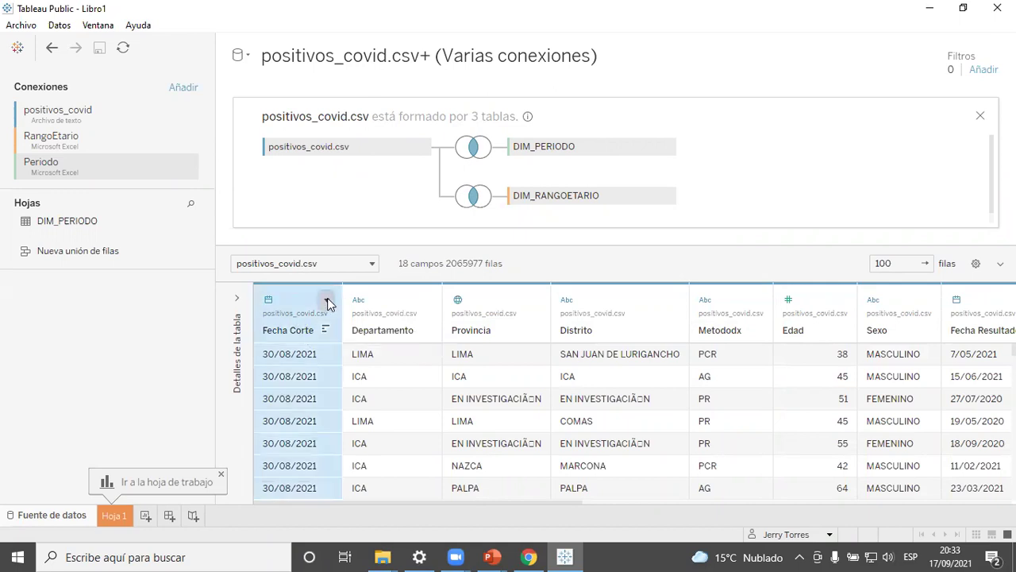
left_click(327, 302)
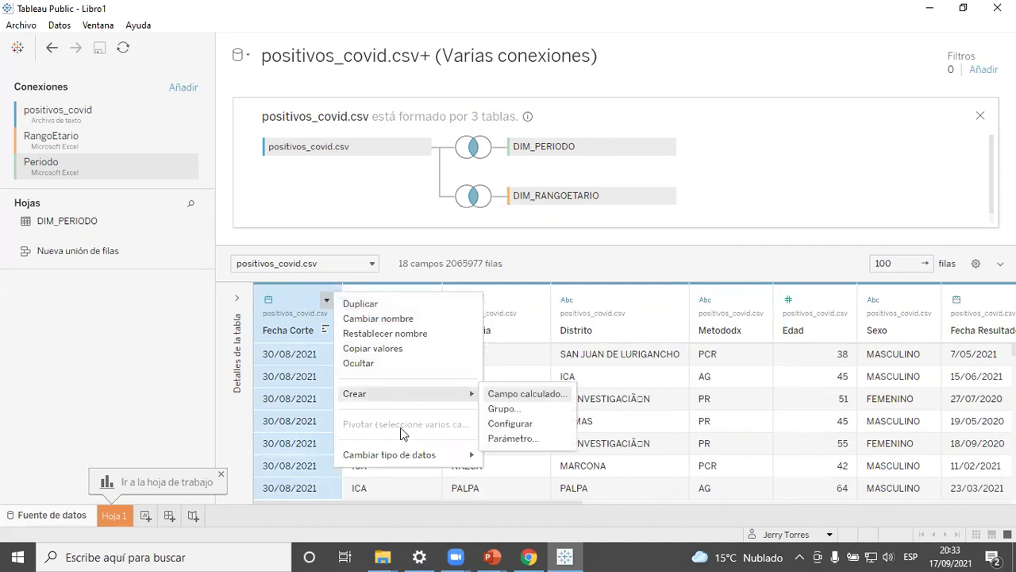
left_click(381, 366)
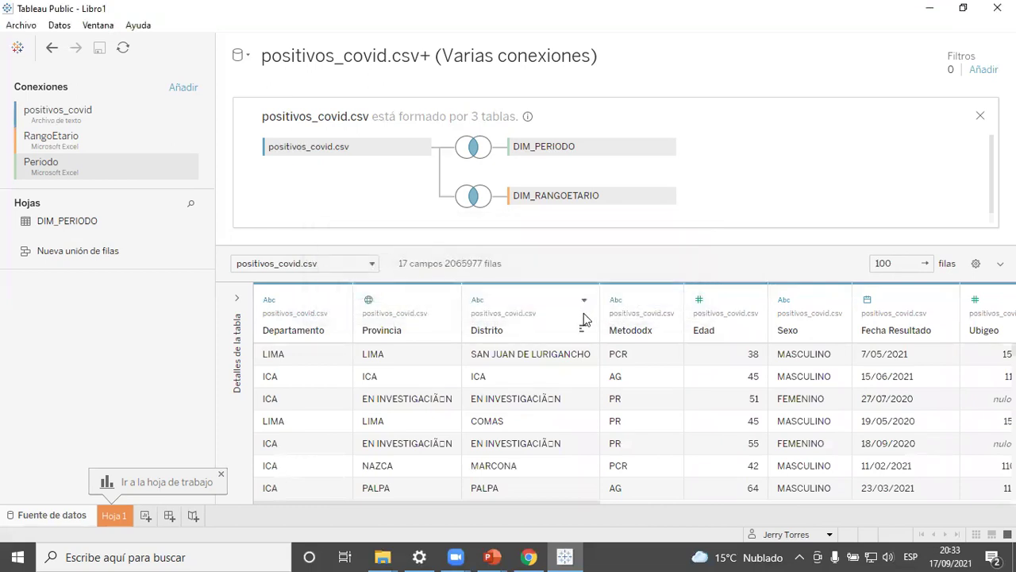
Limit the data preview to 10 rows
left_click(912, 262)
left_click_drag(901, 263, 865, 263)
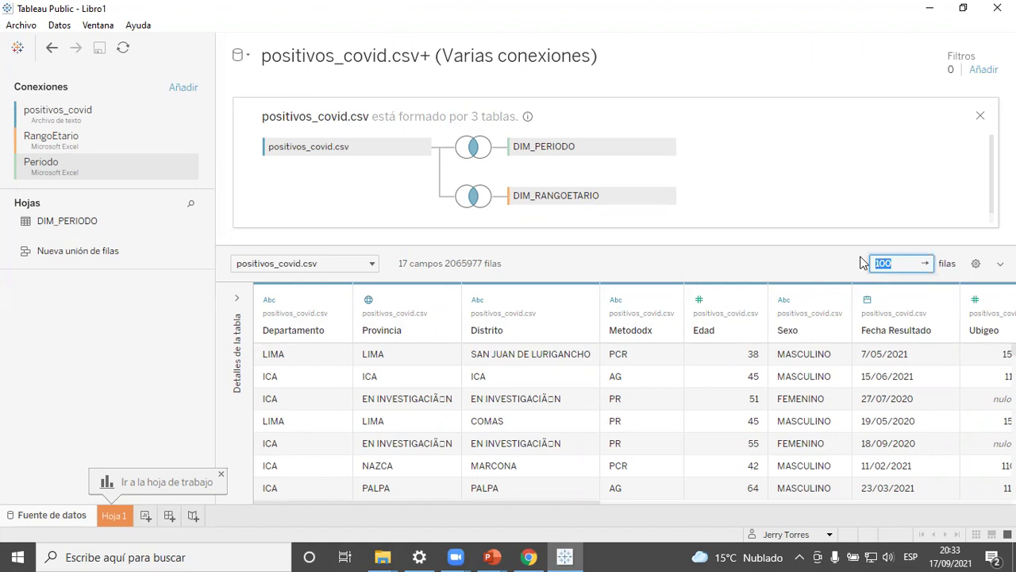
type("50")
key("Return")
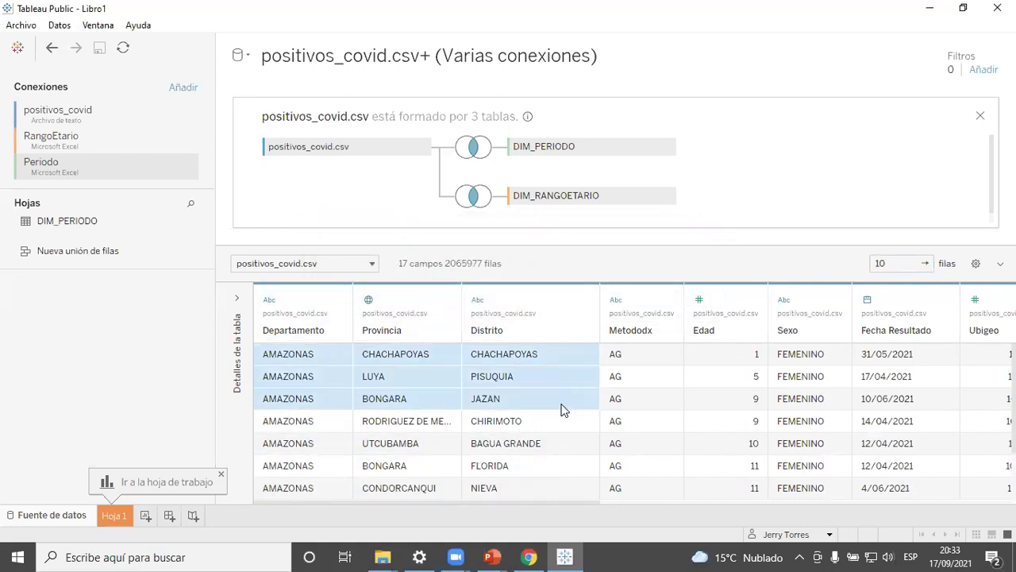
Review the Departamento and Metododx columns and hide the Ubigeo column of positivos_covid.csv
left_click(400, 402)
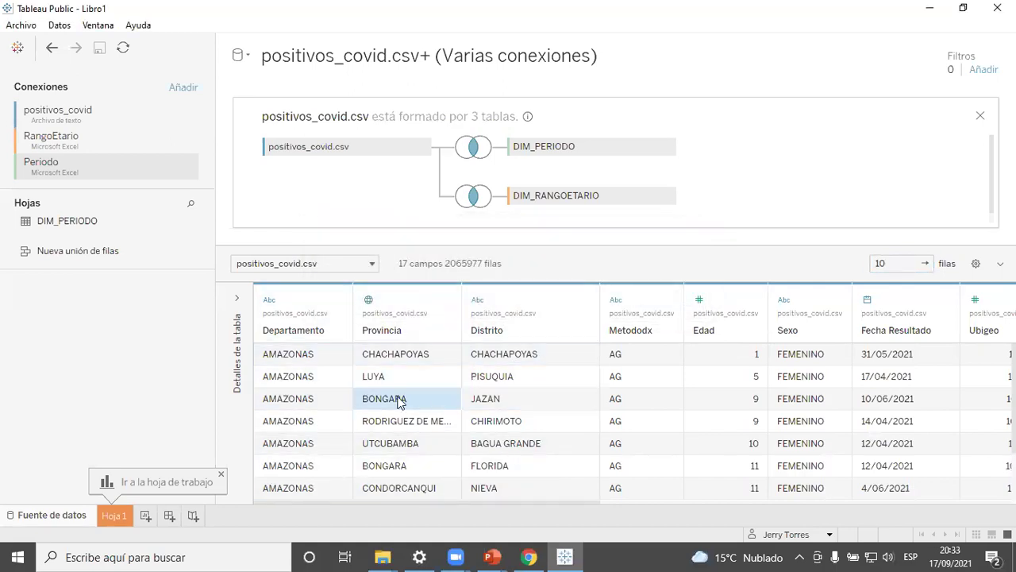
left_click(307, 305)
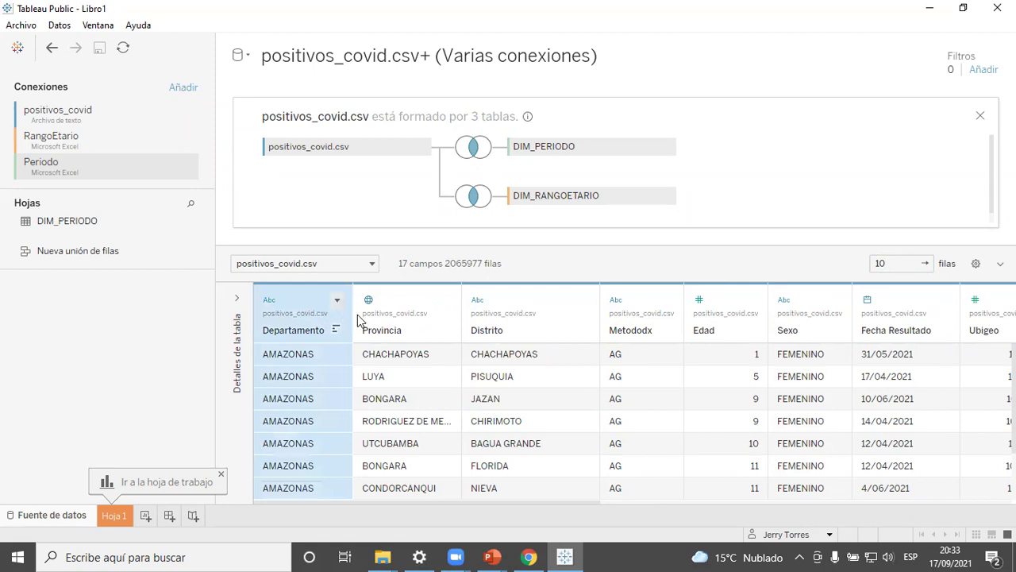
left_click(640, 315)
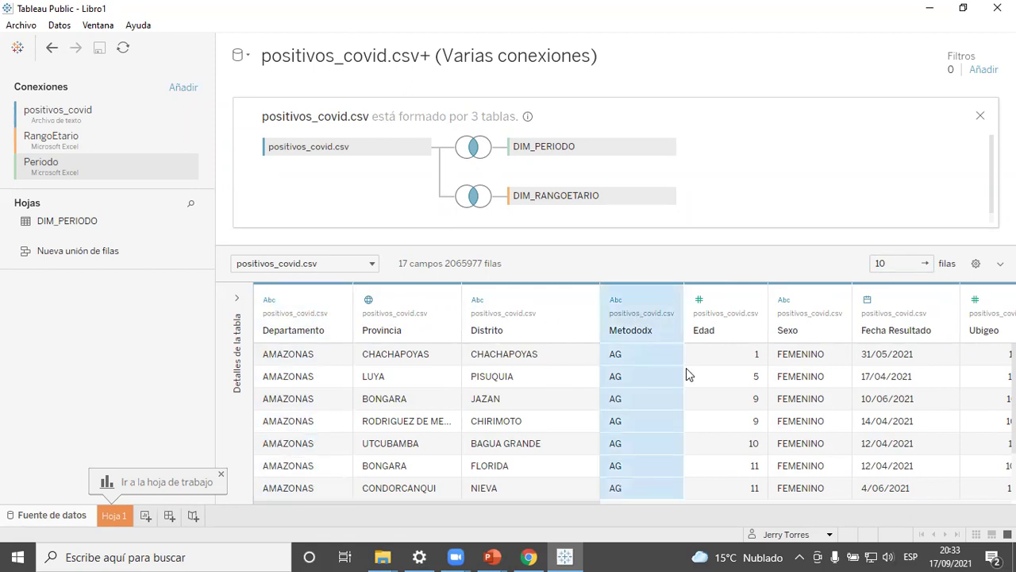
left_click_drag(458, 503, 571, 498)
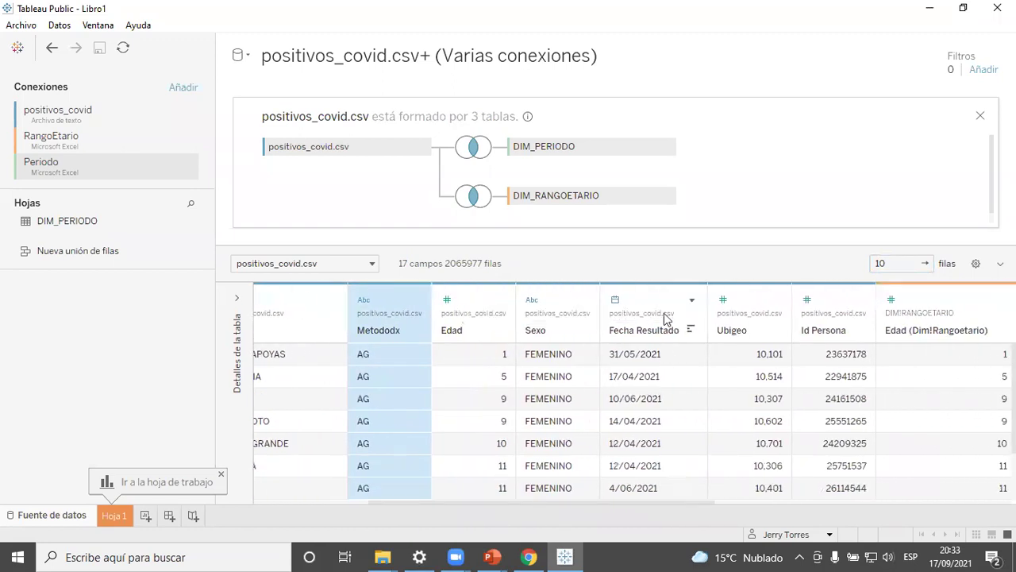
left_click(758, 306)
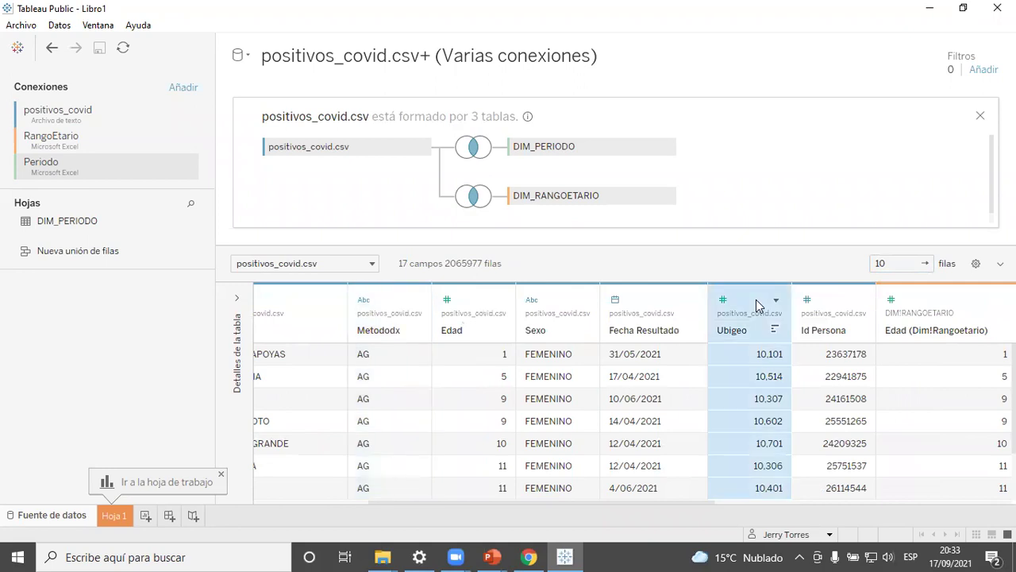
left_click(775, 301)
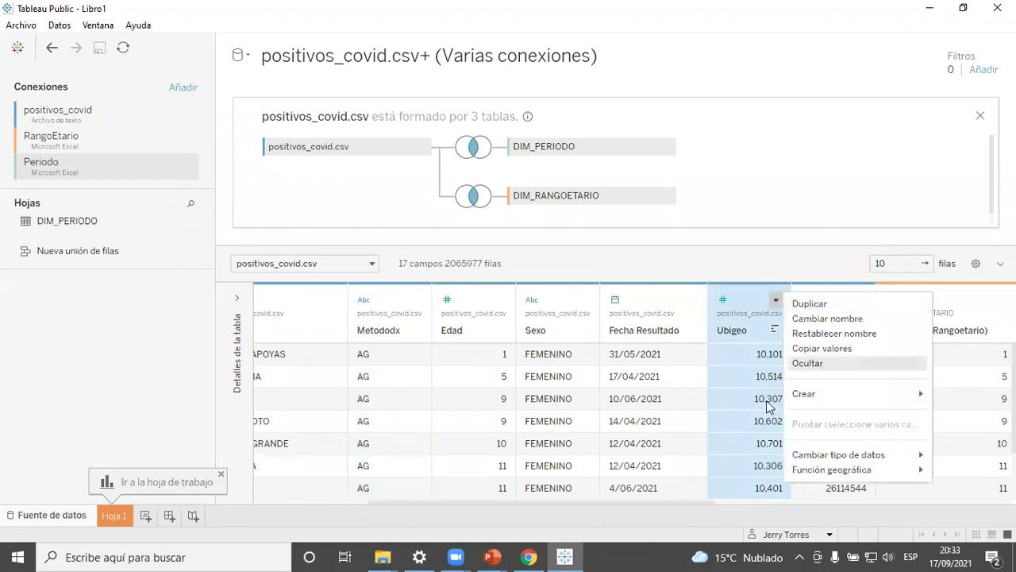
left_click(806, 375)
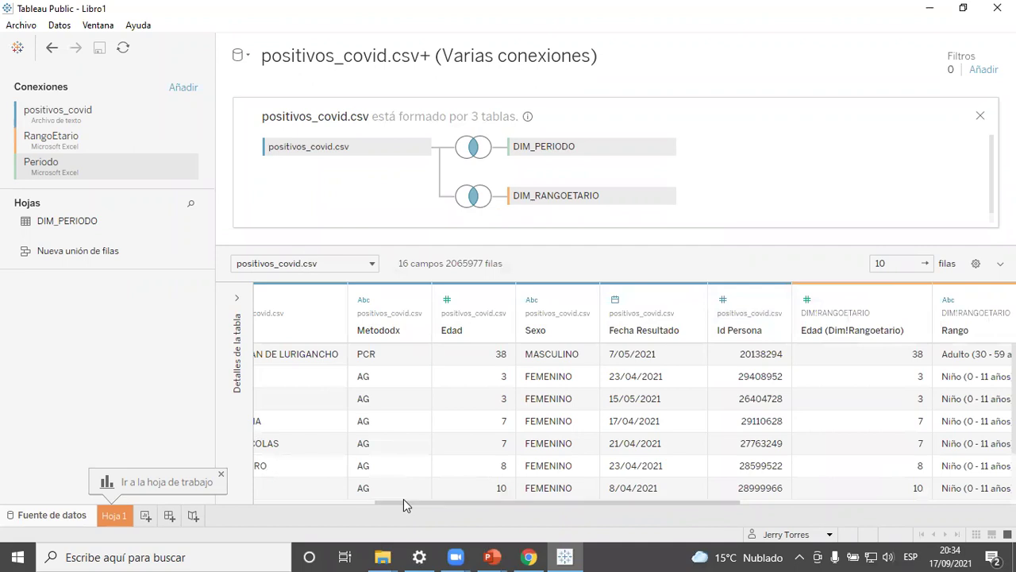
Review the Id Persona column and hide the Orden column of DIM_RANGOETARIO
left_click_drag(404, 505, 512, 501)
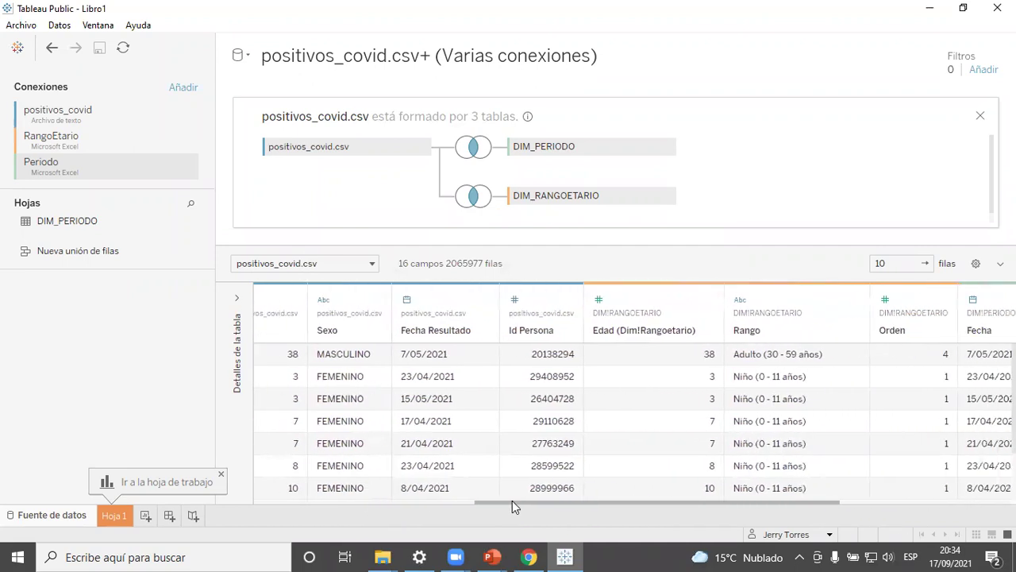
left_click(538, 295)
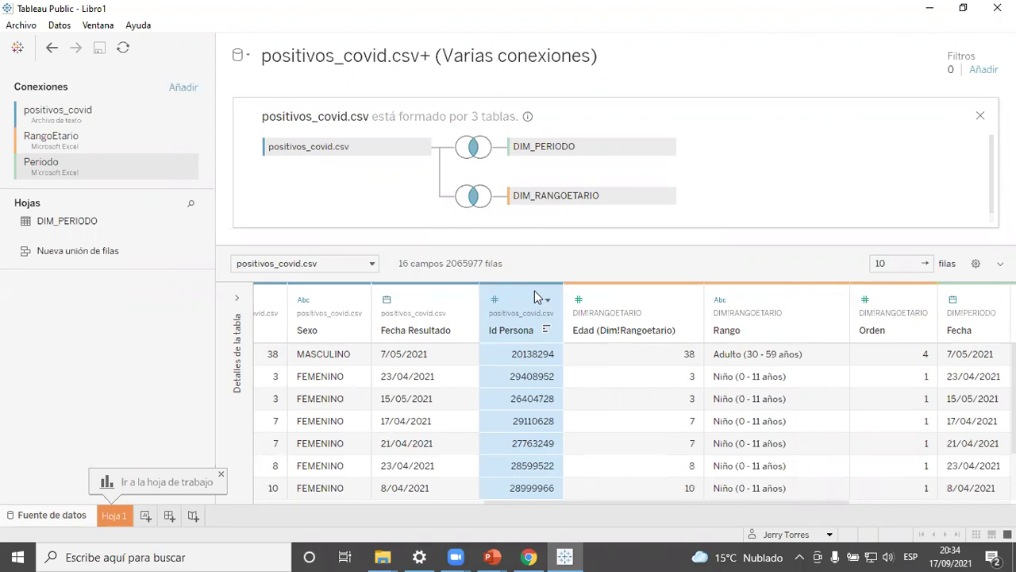
left_click_drag(569, 501, 735, 500)
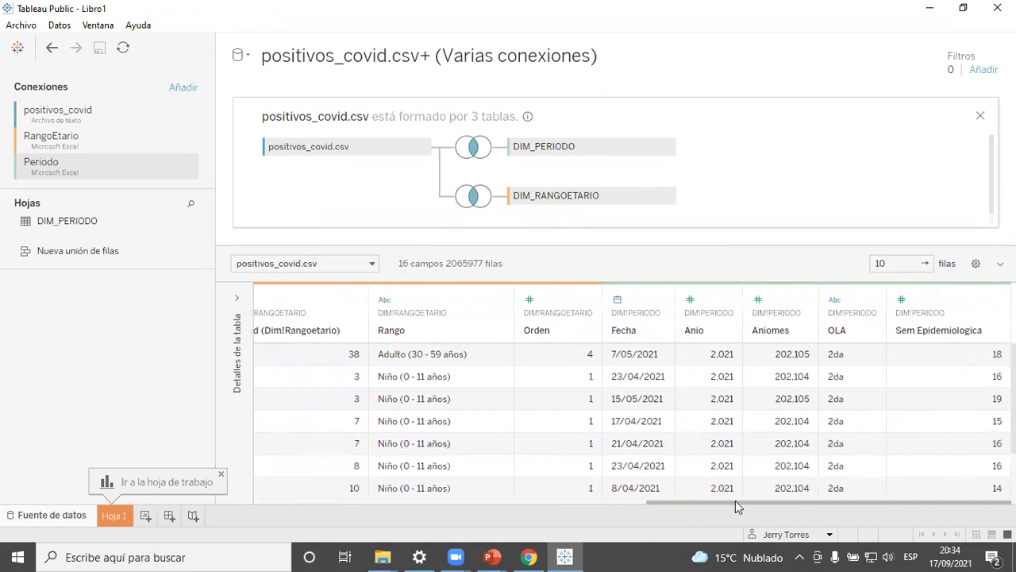
left_click(555, 306)
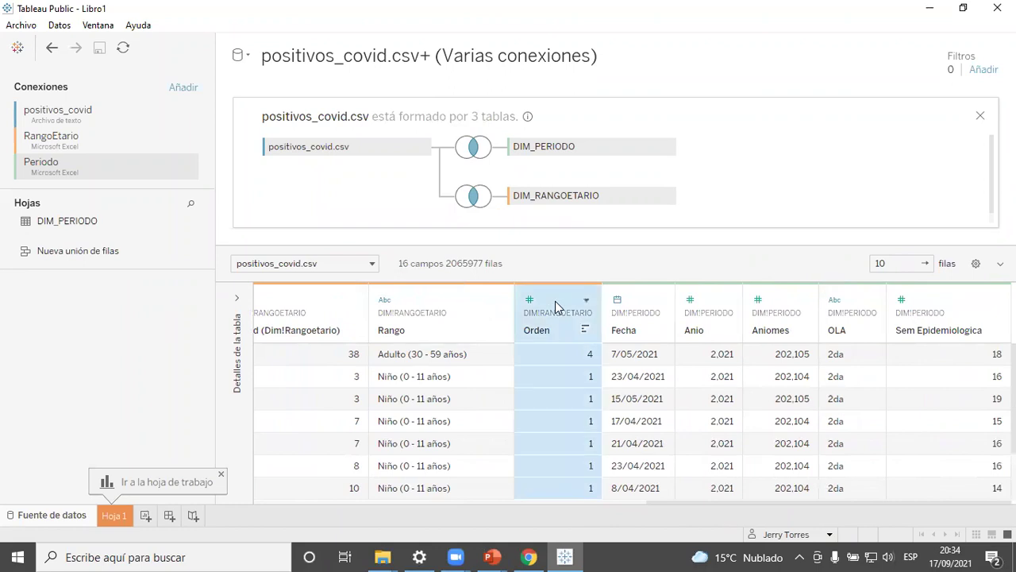
left_click(586, 300)
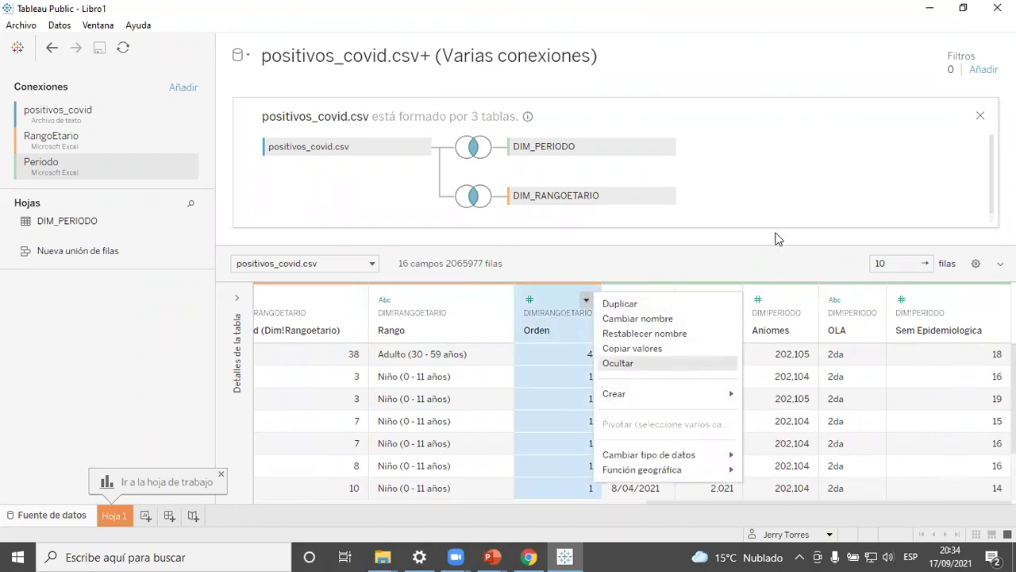
key("Return")
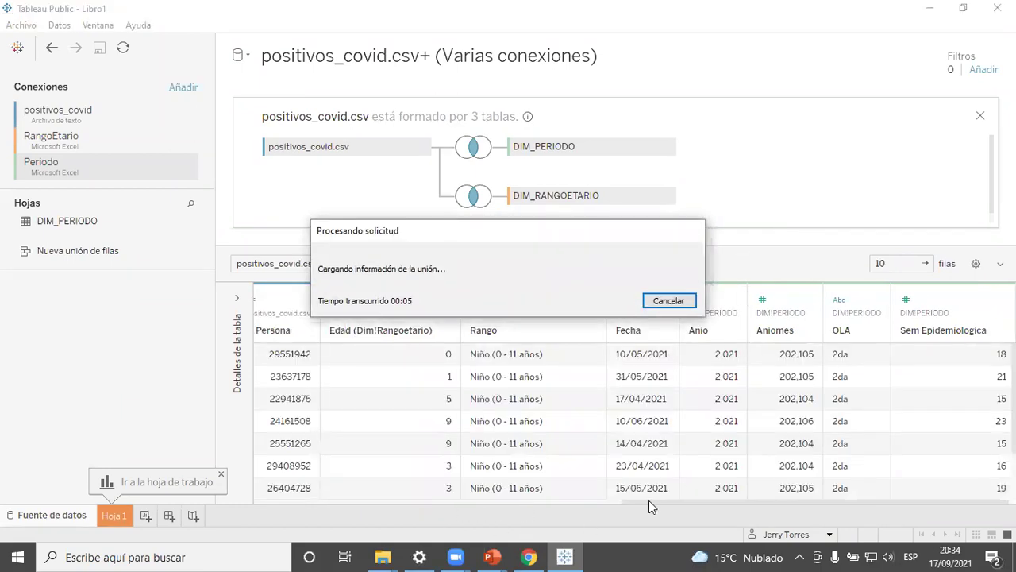
Review the remaining columns of the three joined tables and compare the logical and physical views of positivos_covid.csv
left_click_drag(648, 502, 452, 494)
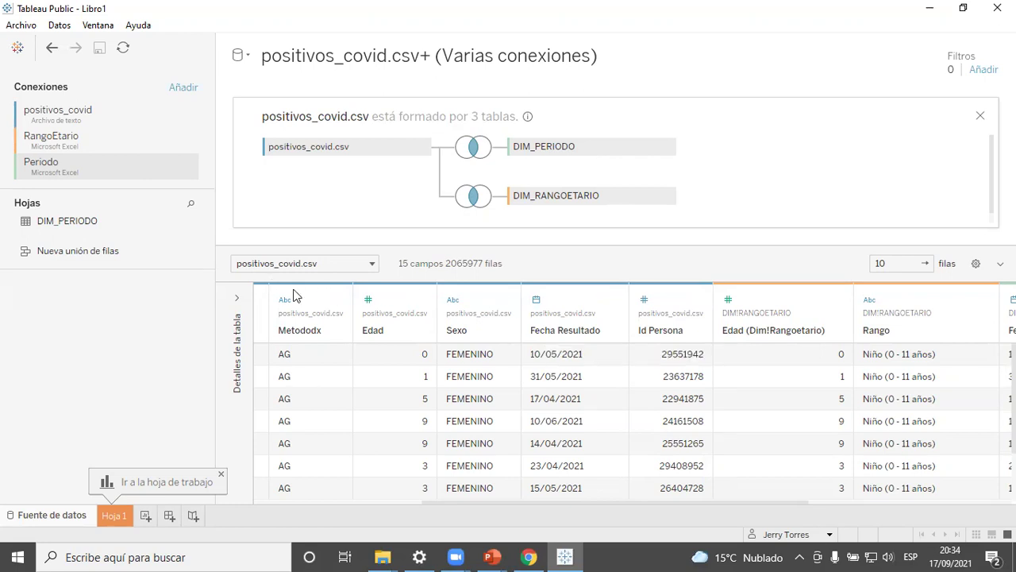
left_click_drag(767, 504, 821, 495)
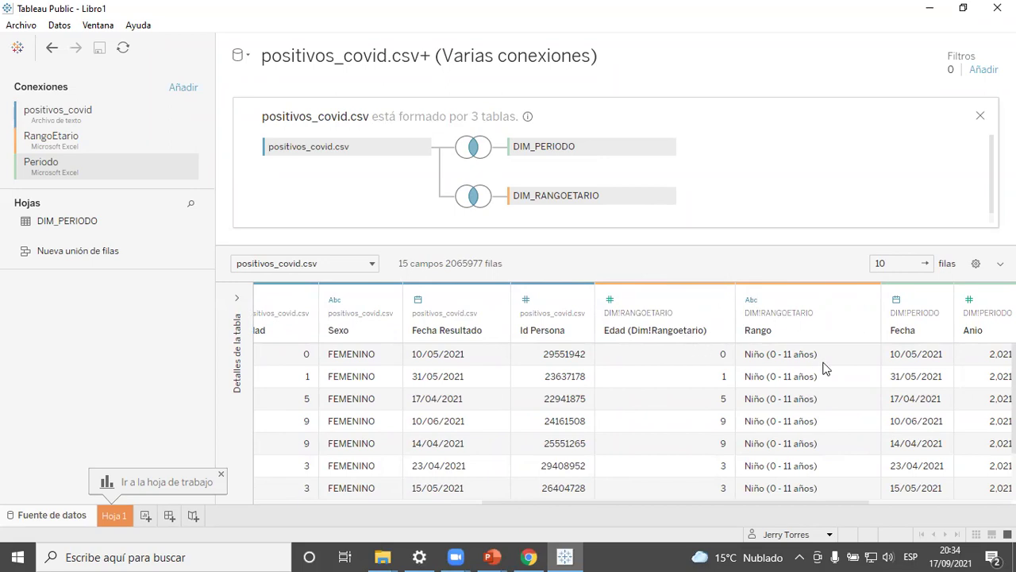
left_click_drag(742, 504, 945, 505)
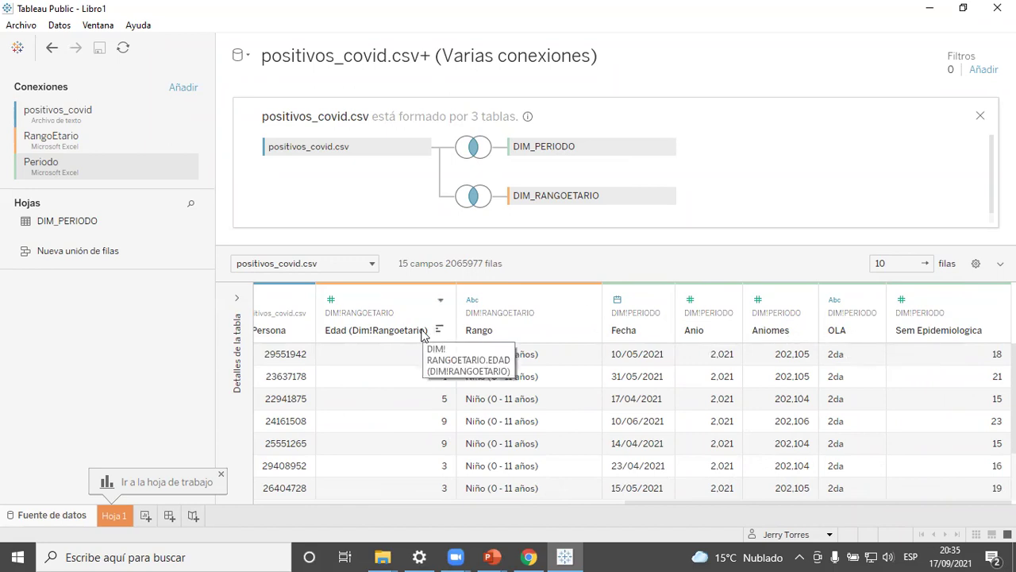
left_click(980, 119)
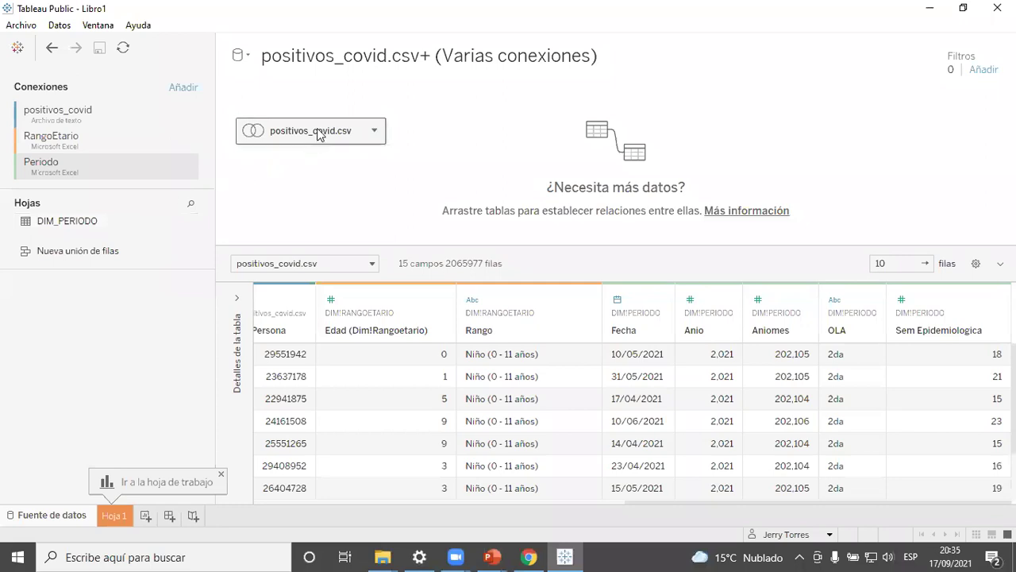
double_click(290, 132)
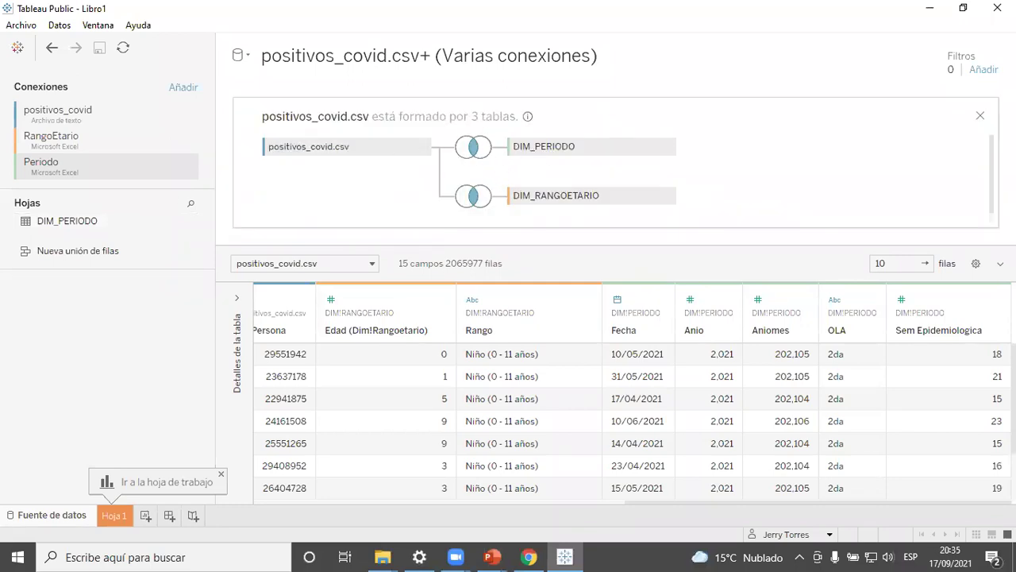
left_click(979, 115)
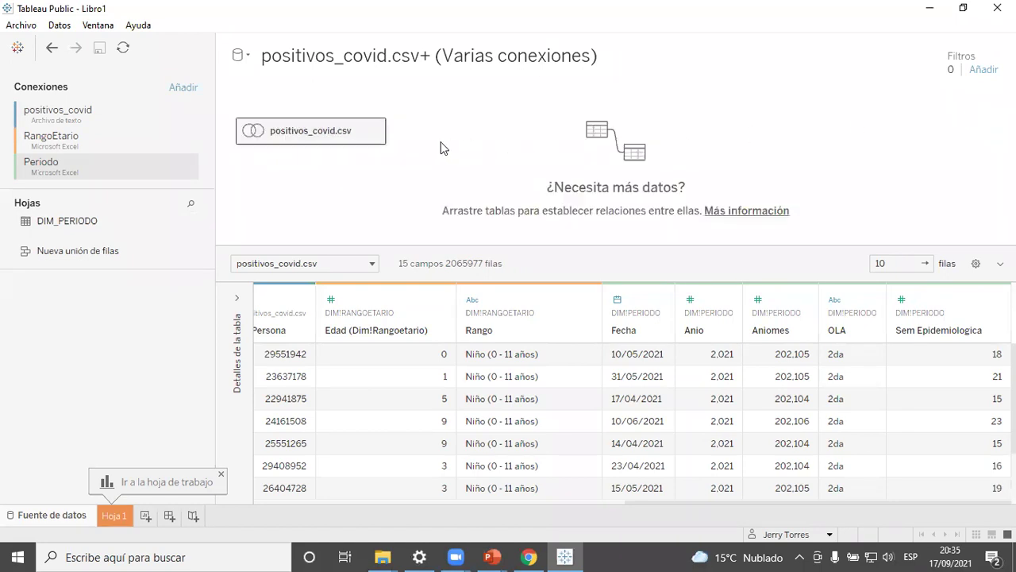
Try relating DIM_PERIODO to positivos_covid.csv in the logical layer, and remove the added table
left_click_drag(64, 220, 480, 163)
left_click(309, 141)
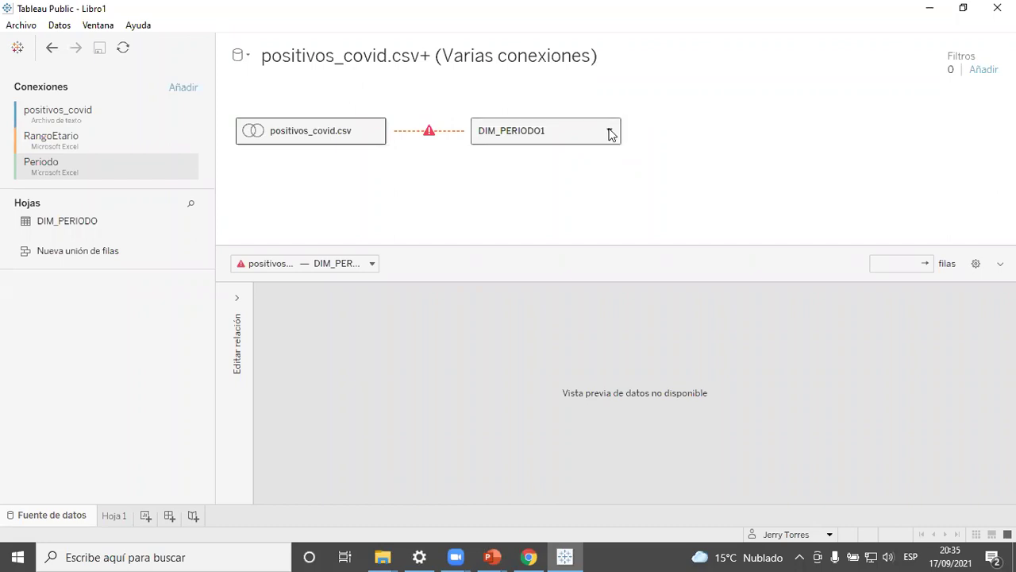
left_click(609, 130)
left_click(640, 189)
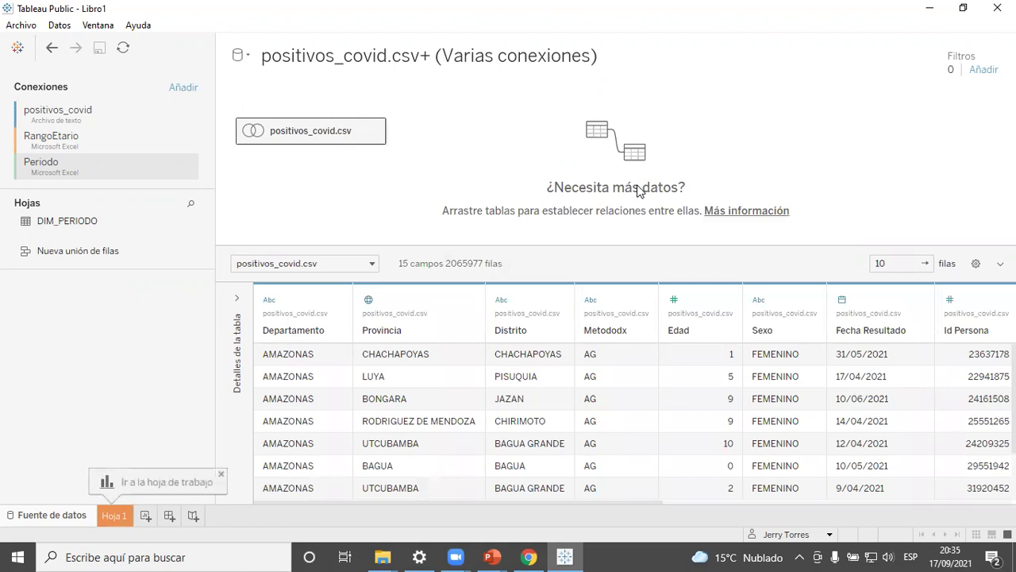
Examine the join clause between positivos_covid.csv and DIM_PERIODO and the physical tables behind the logical table
double_click(326, 138)
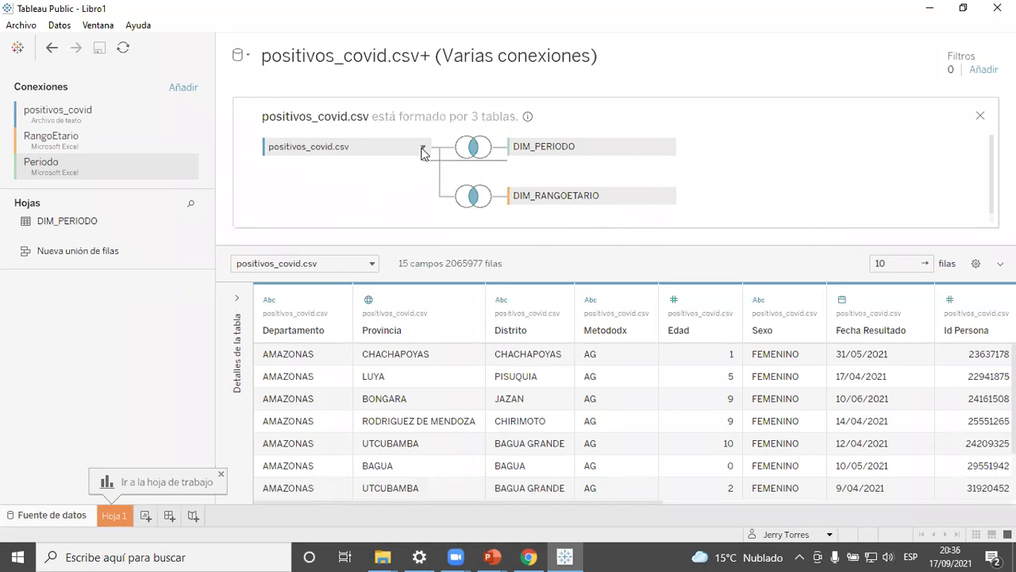
left_click(471, 149)
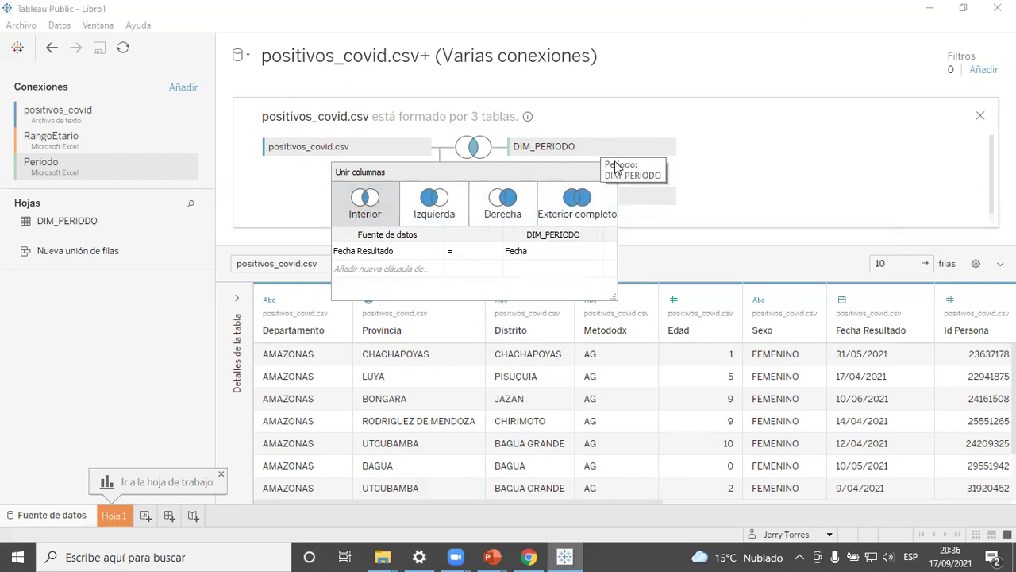
left_click(608, 170)
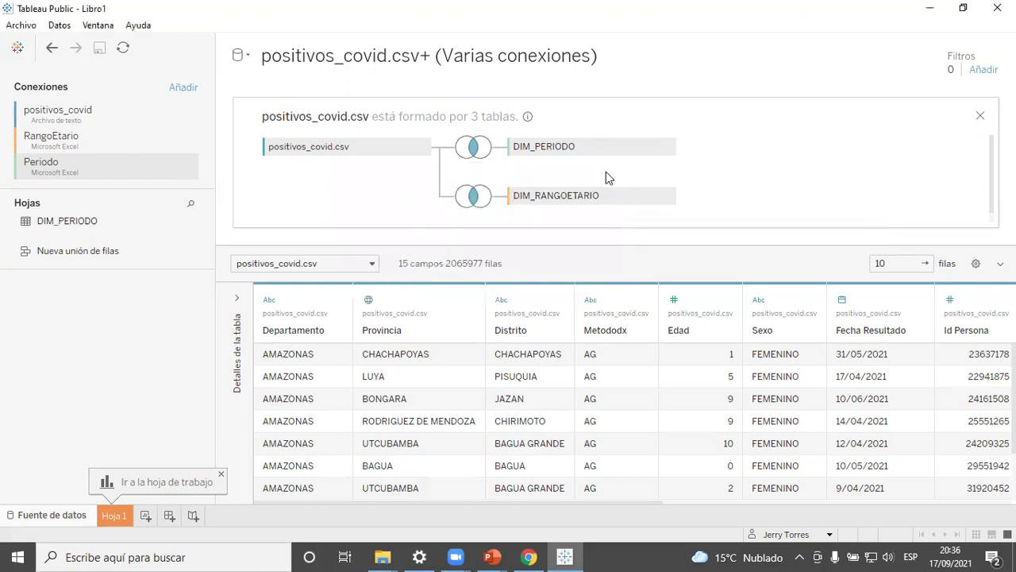
left_click(980, 118)
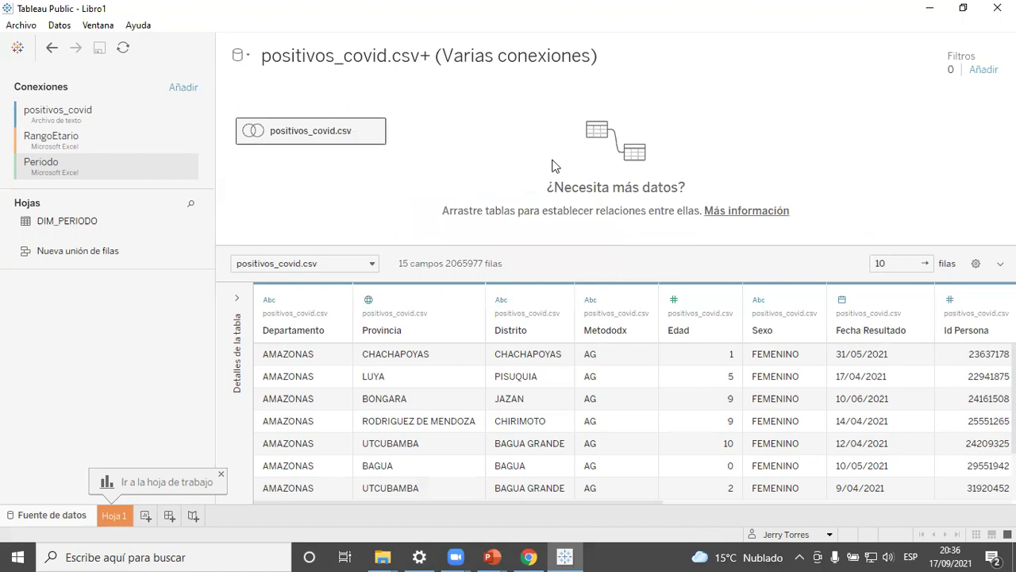
double_click(323, 132)
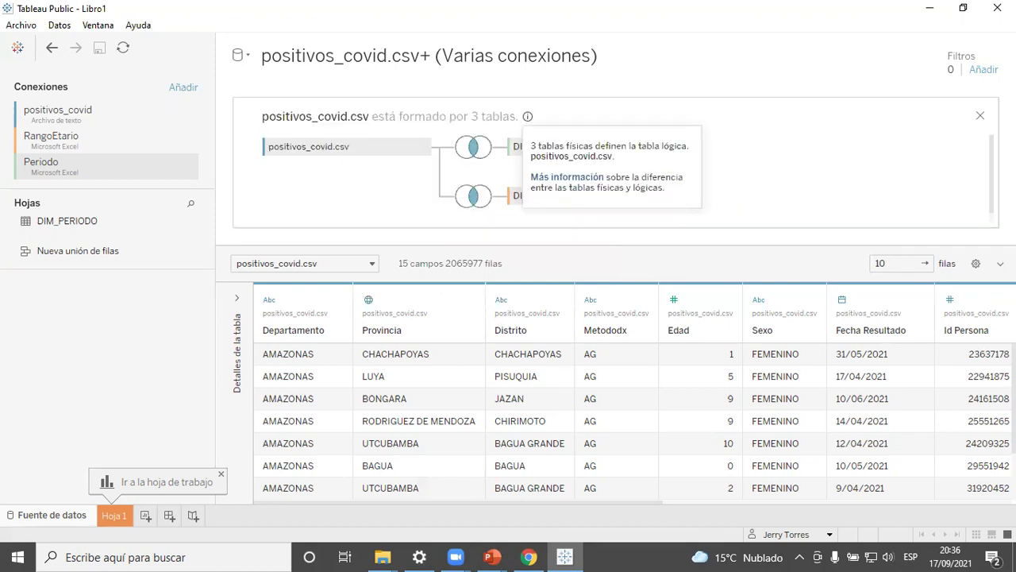
left_click(981, 117)
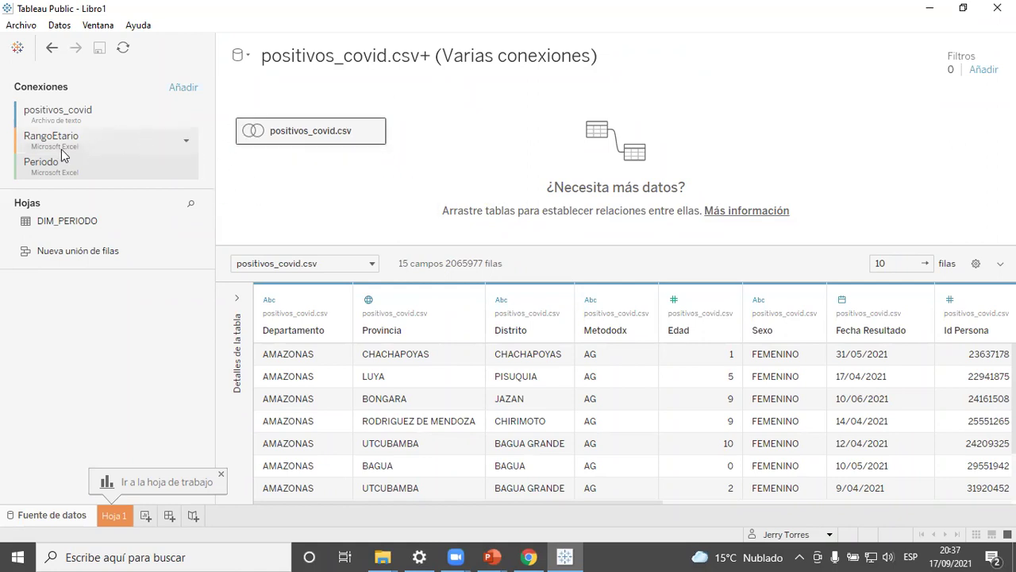
double_click(330, 142)
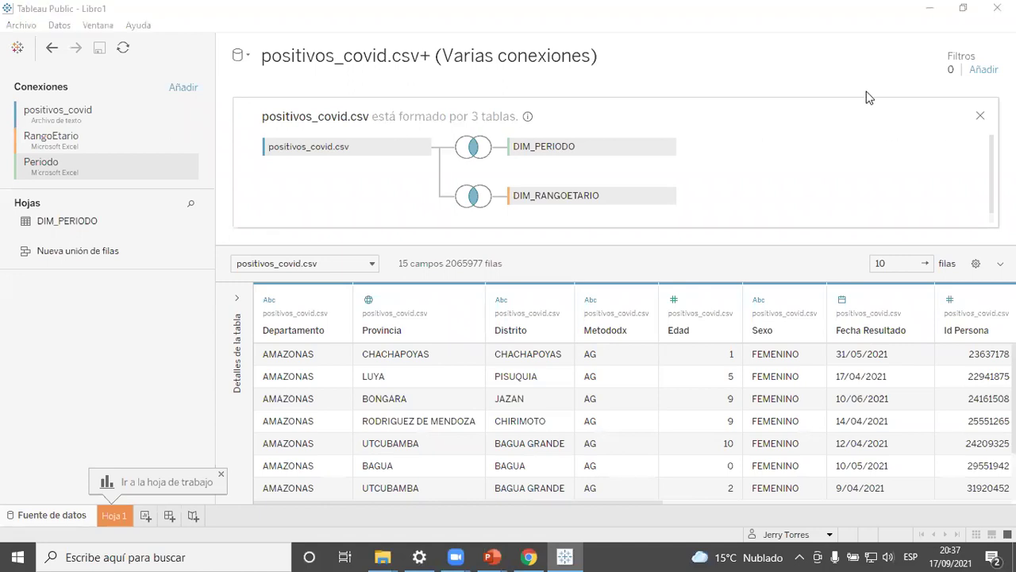
Rename the data source as positivos_covid
left_click(296, 60)
left_click(651, 57)
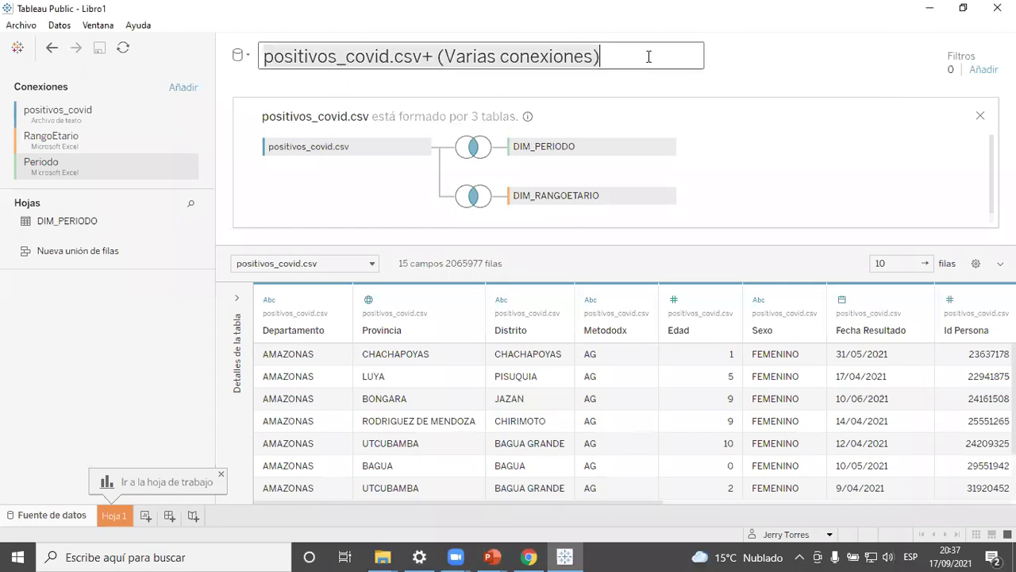
left_click_drag(388, 56, 672, 56)
key("BackSpace")
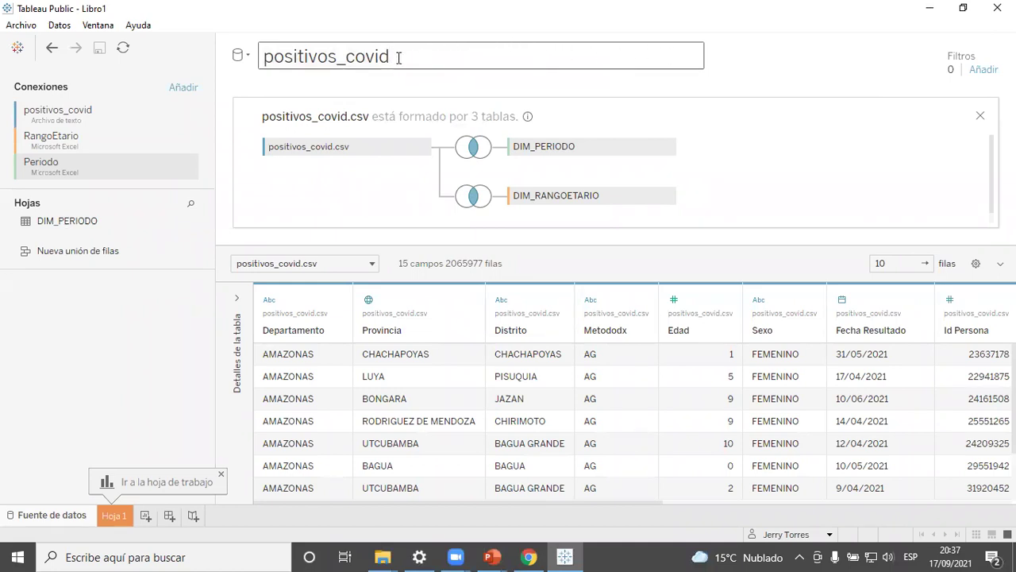
left_click(249, 59)
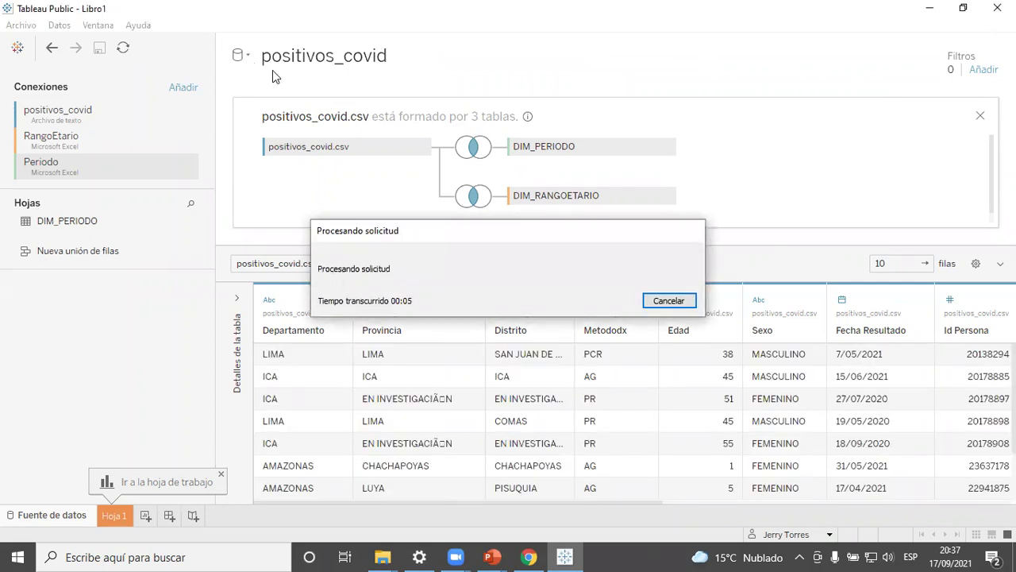
Add a new data source to the workbook from the text file fallecidos_covid.csv in the Covid MINSA folder
left_click(247, 57)
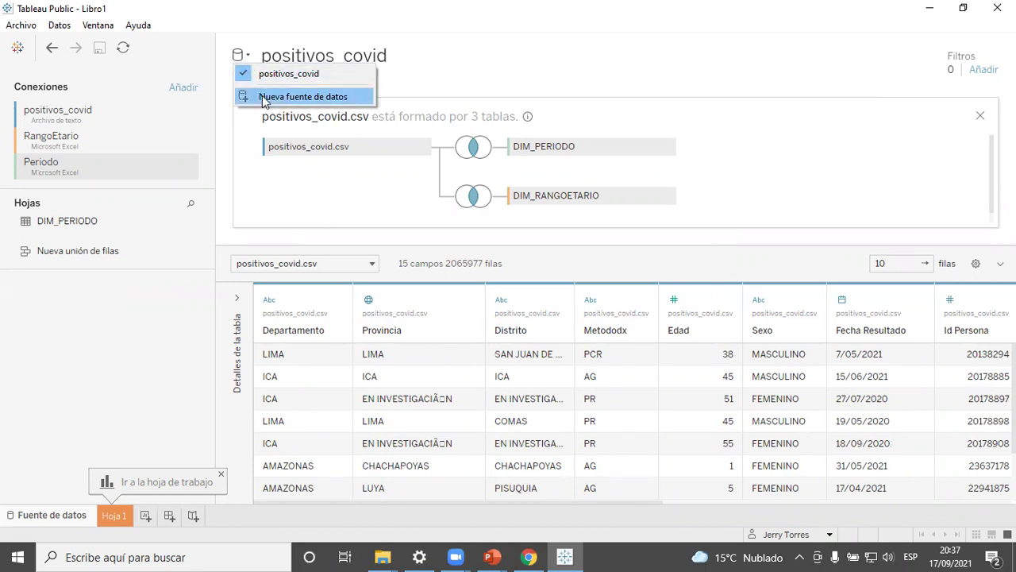
left_click(352, 203)
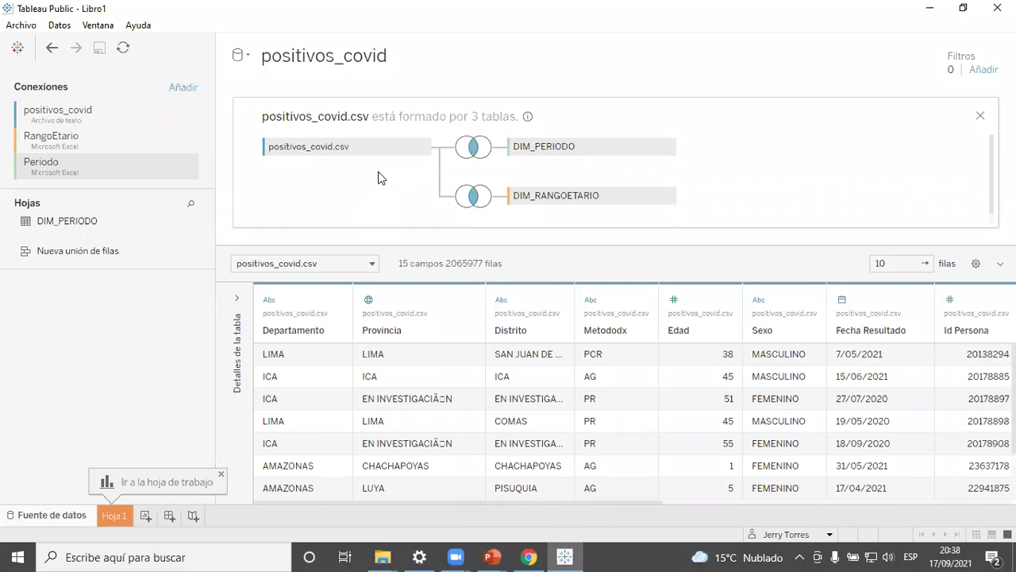
left_click(247, 58)
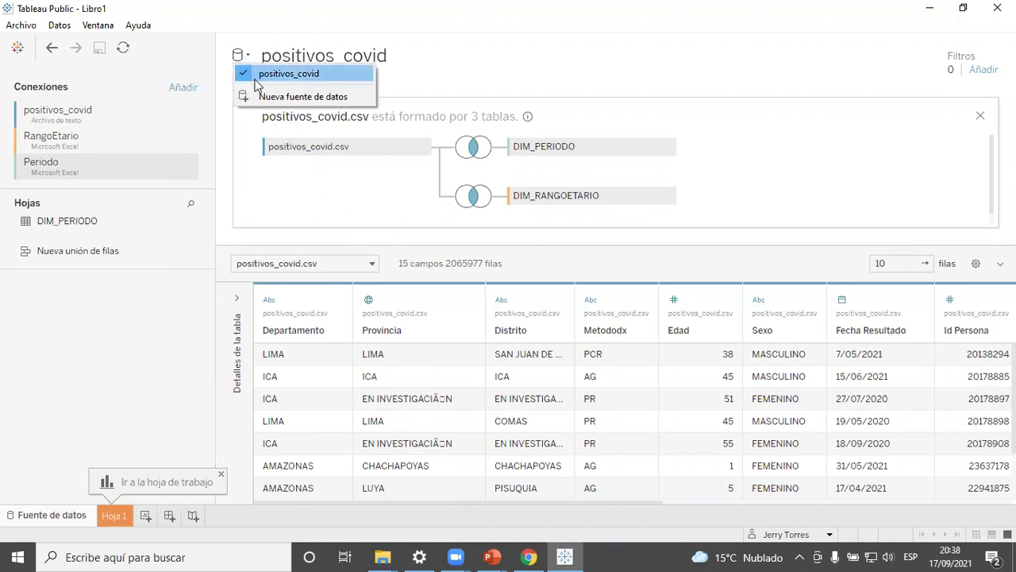
left_click(286, 96)
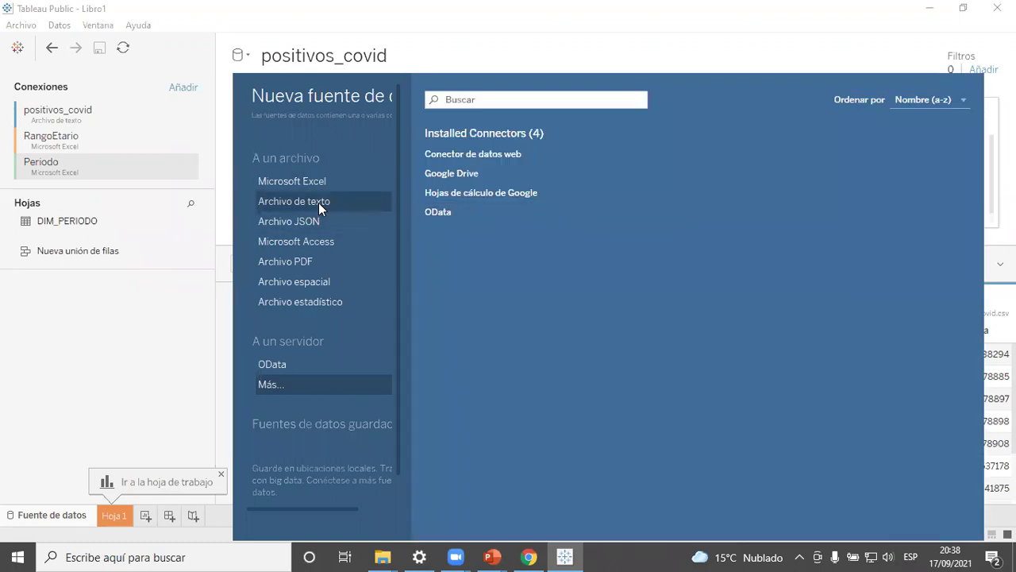
left_click(318, 203)
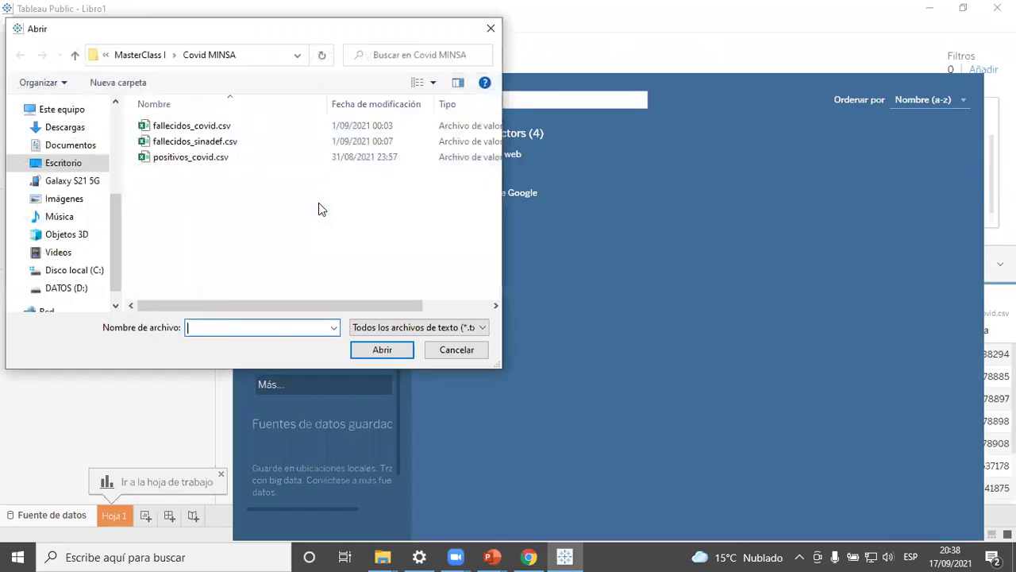
left_click(191, 127)
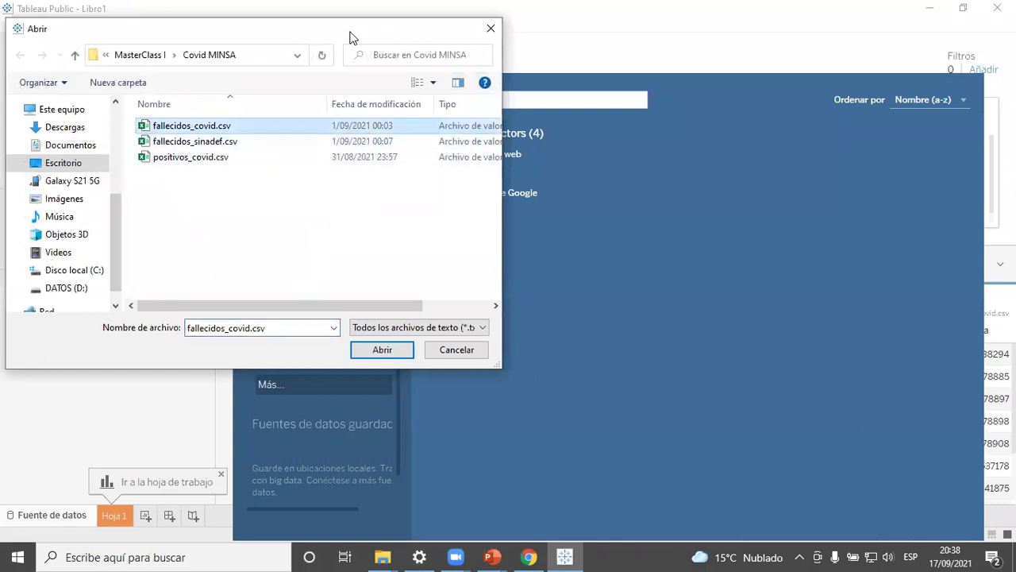
left_click_drag(353, 34, 508, 17)
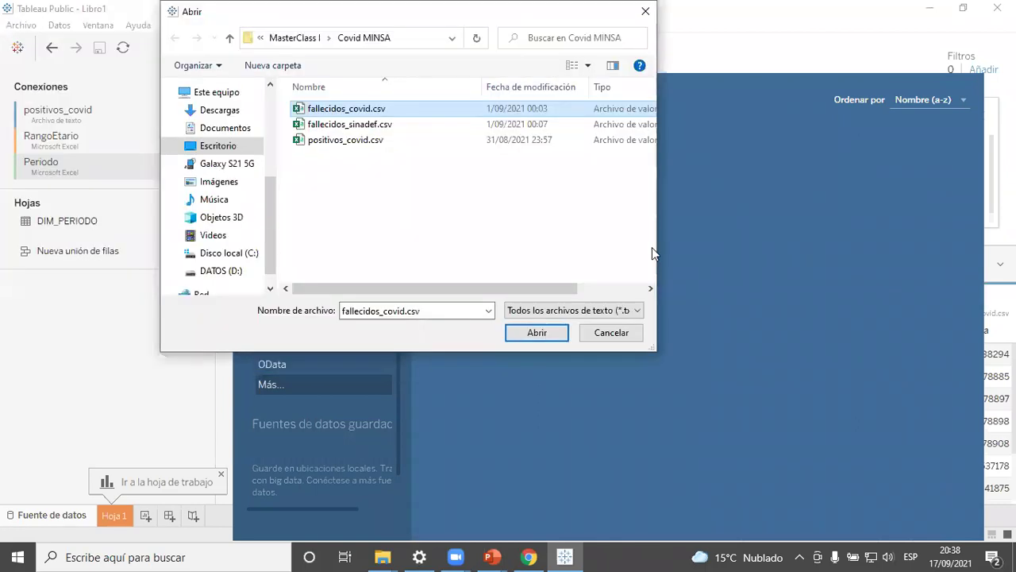
left_click(540, 332)
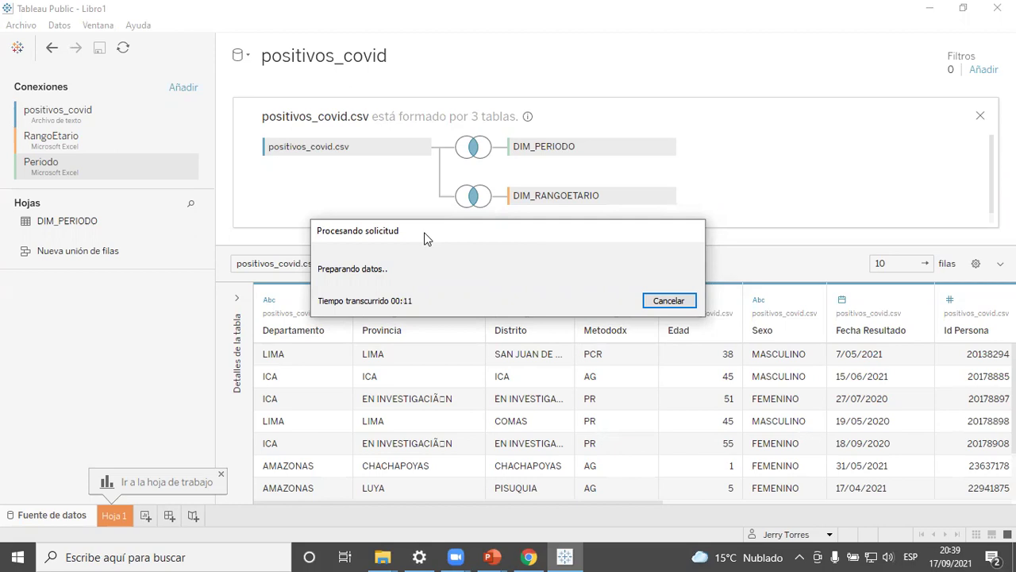
left_click_drag(424, 237, 347, 248)
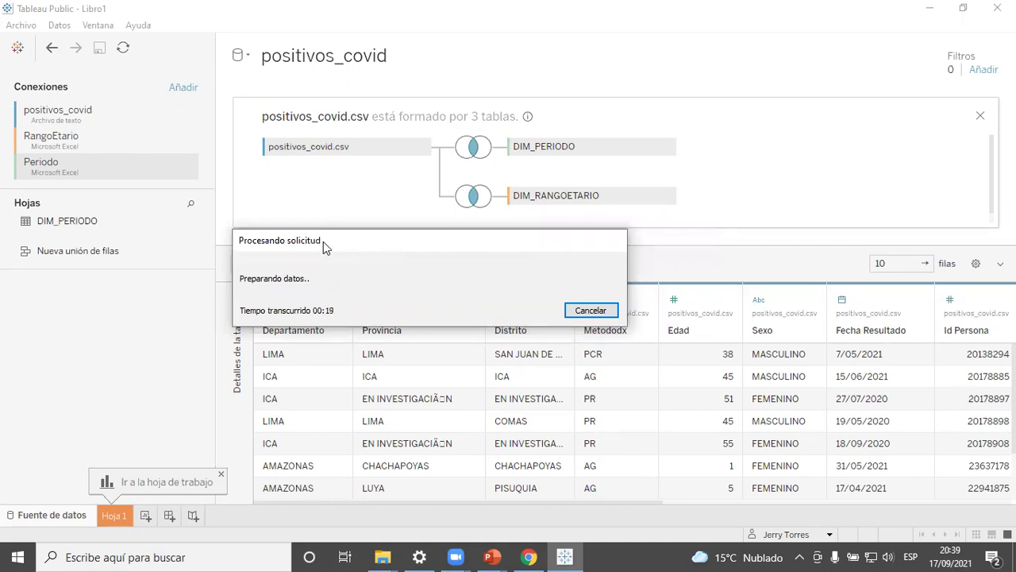
left_click_drag(323, 241, 335, 240)
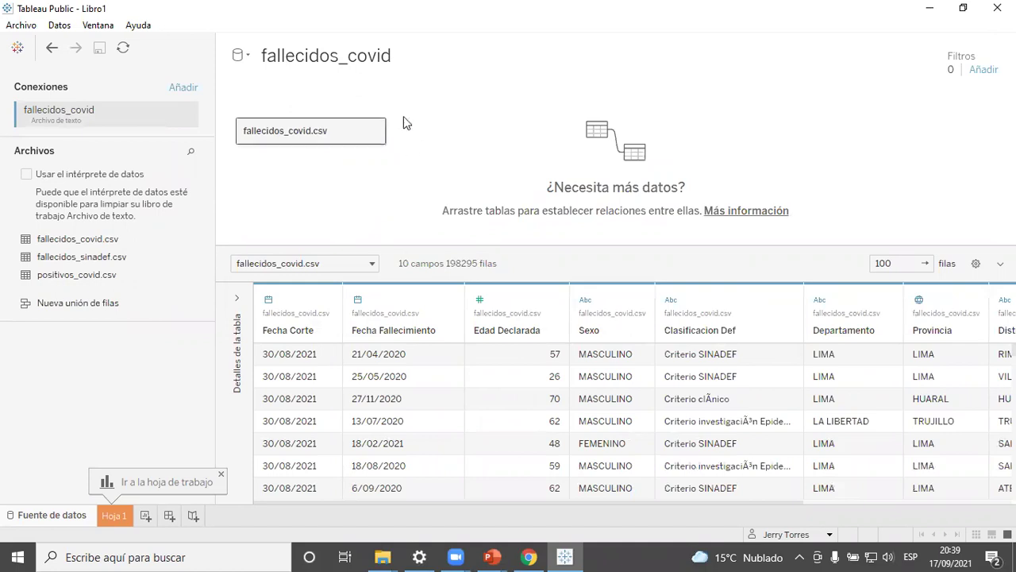
Open the physical layer of fallecidos_covid.csv and add a connection to the Excel workbook RangoEtario.xlsx
double_click(330, 135)
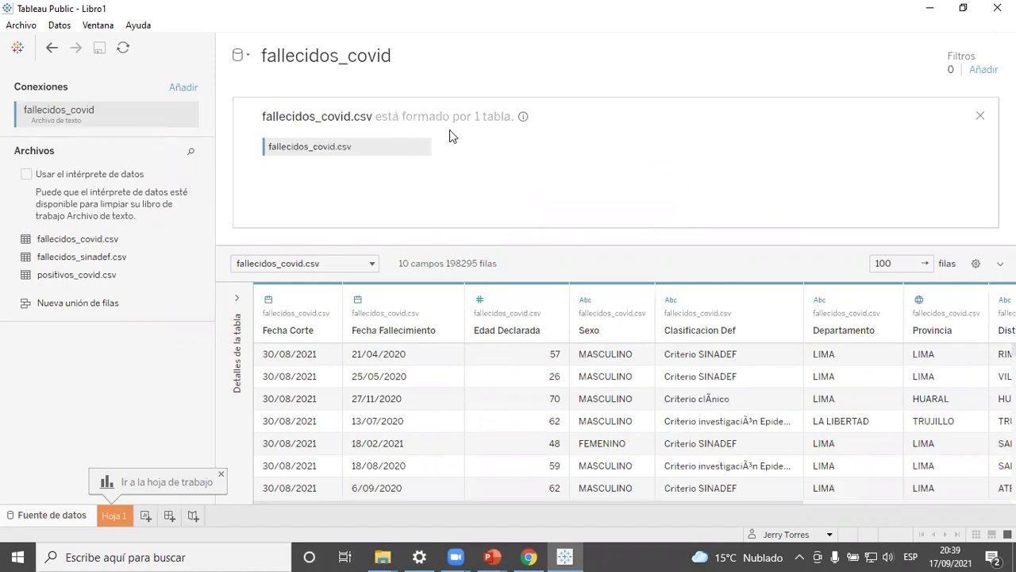
left_click(980, 115)
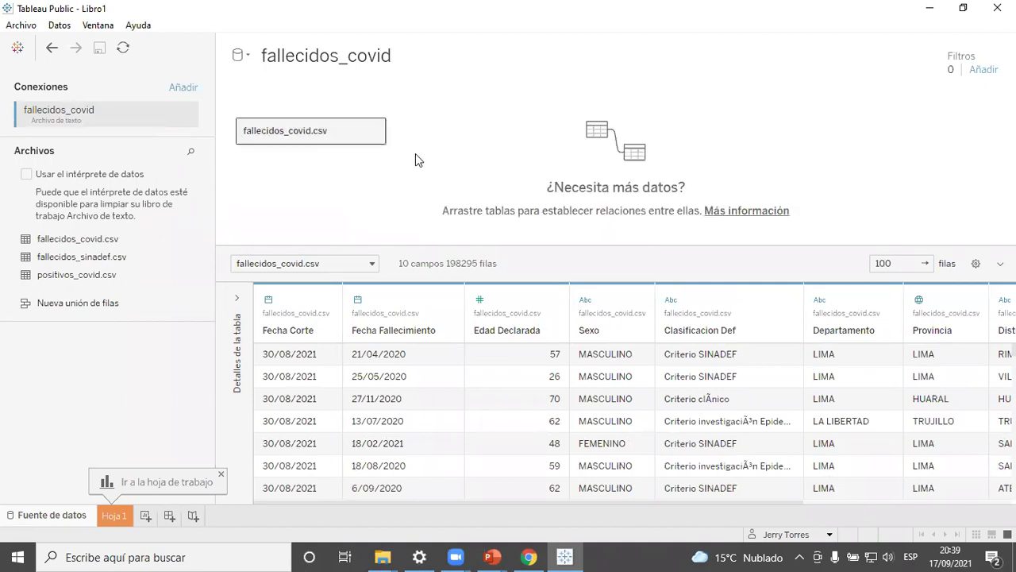
double_click(337, 134)
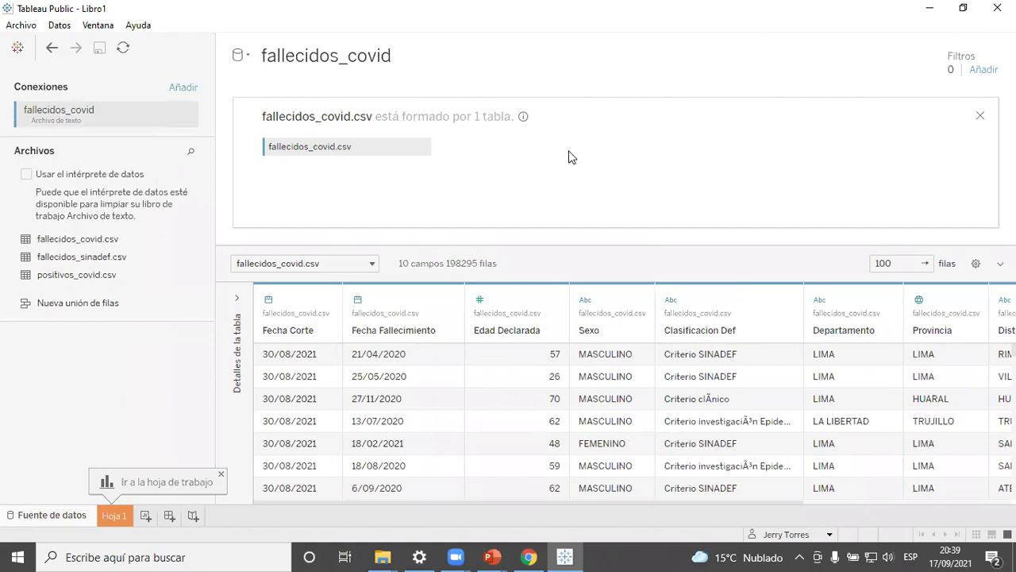
left_click(182, 89)
left_click(320, 165)
left_click(340, 124)
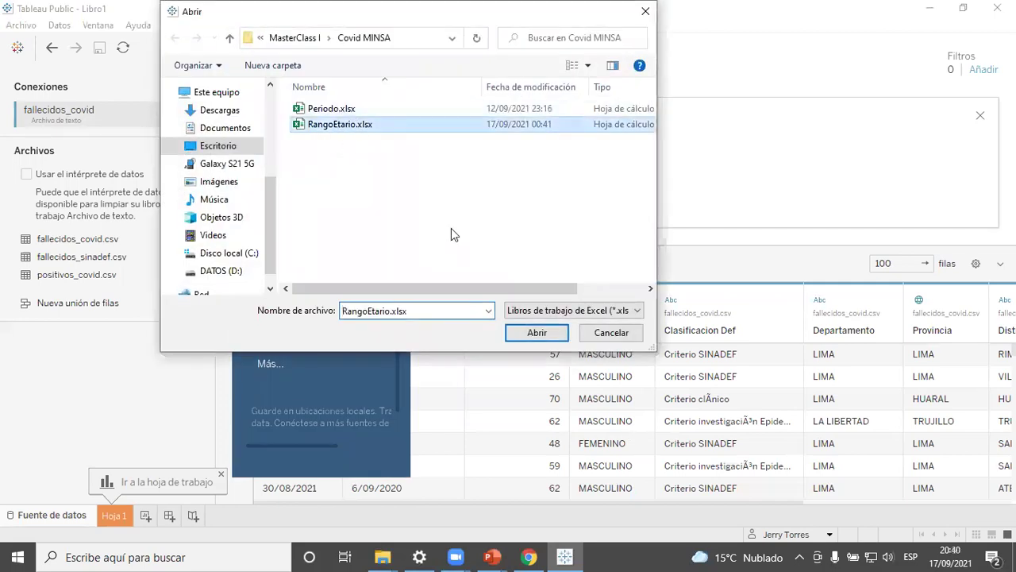
left_click(537, 332)
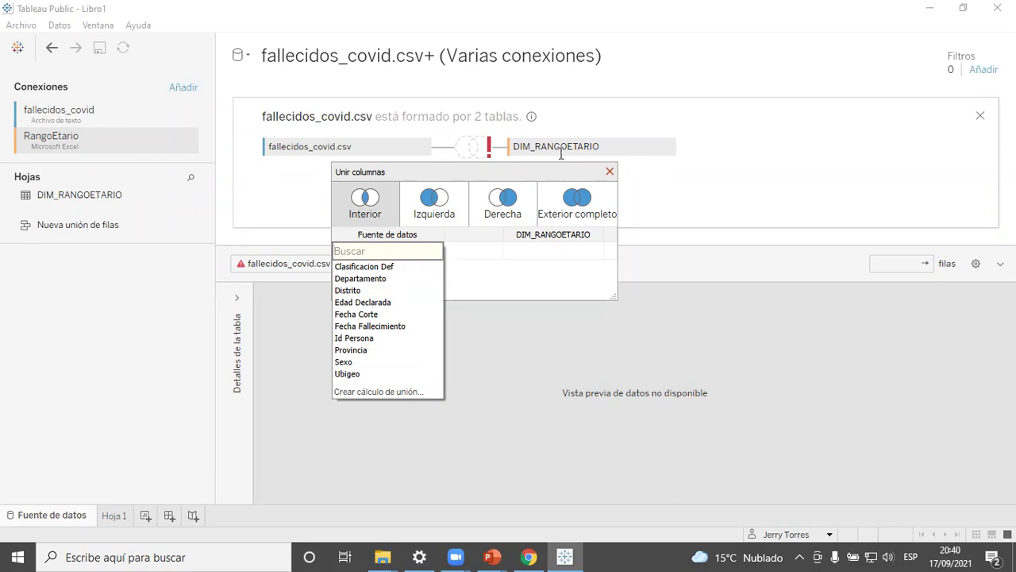
Join fallecidos_covid.csv to DIM_RANGOETARIO with an inner join matching Edad Declarada to Edad
left_click(379, 302)
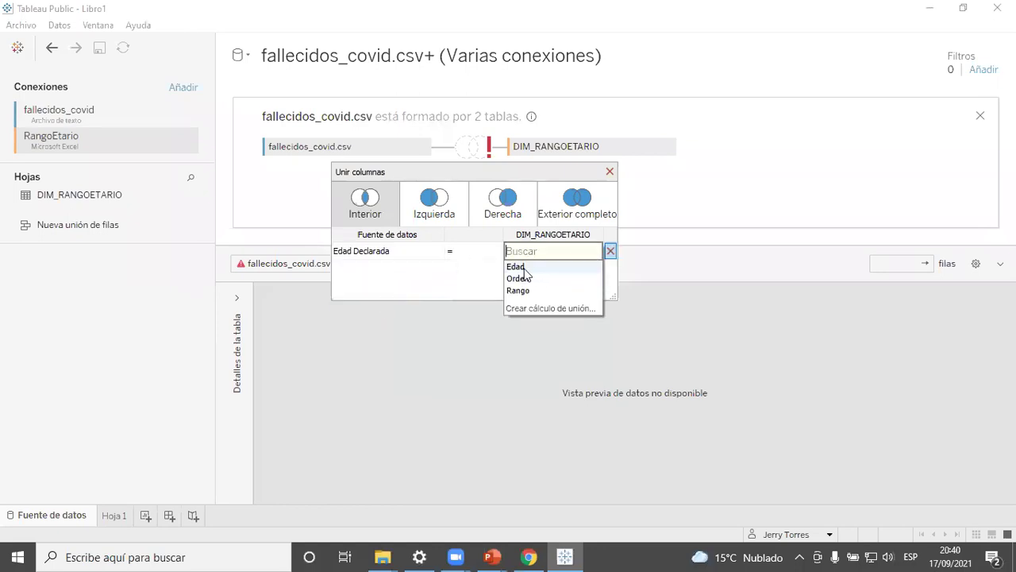
left_click(524, 273)
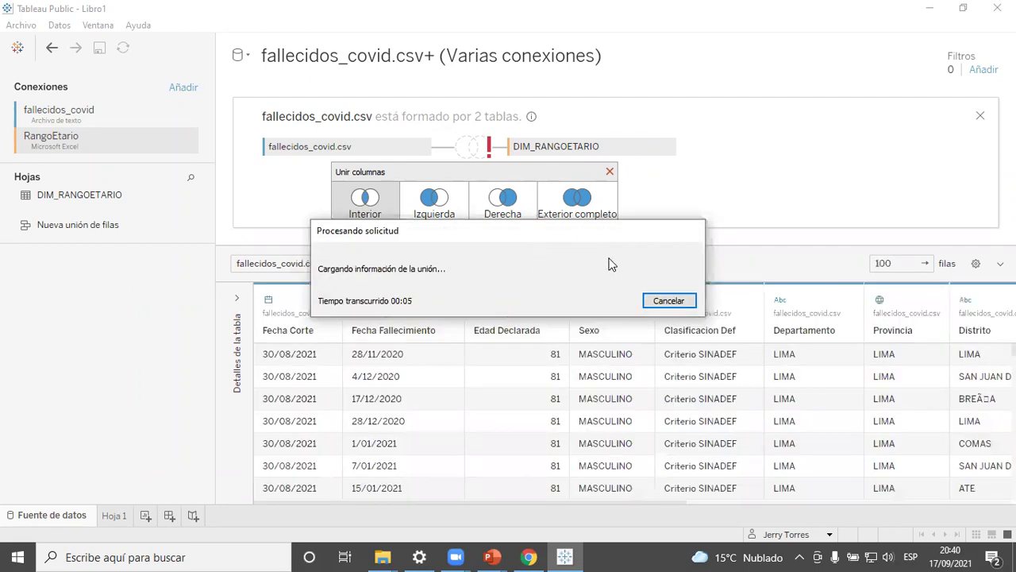
Add a connection to the Excel workbook Periodo.xlsx from the Covid MINSA folder to the fallecidos_covid.csv data source
left_click(609, 172)
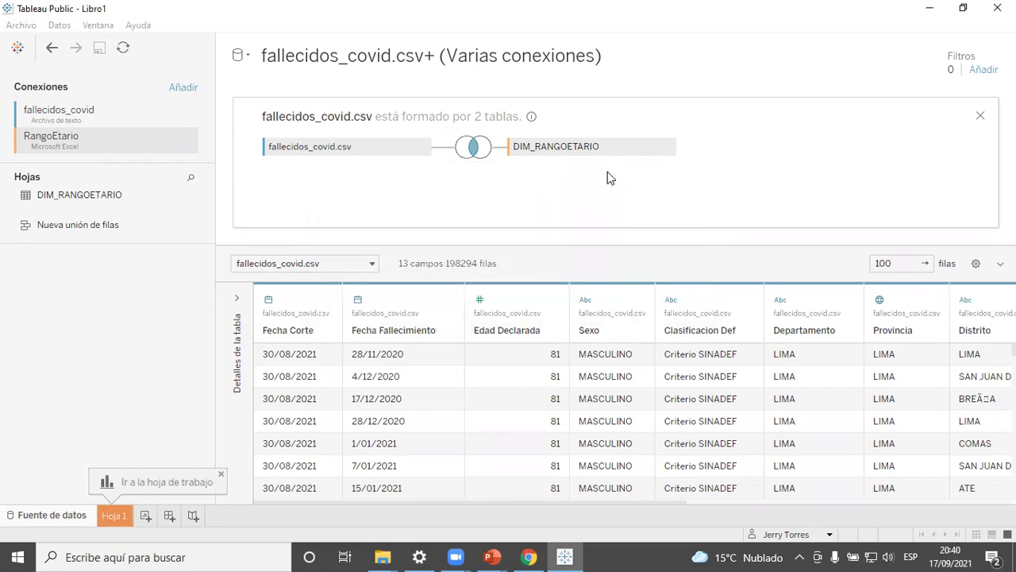
left_click(178, 89)
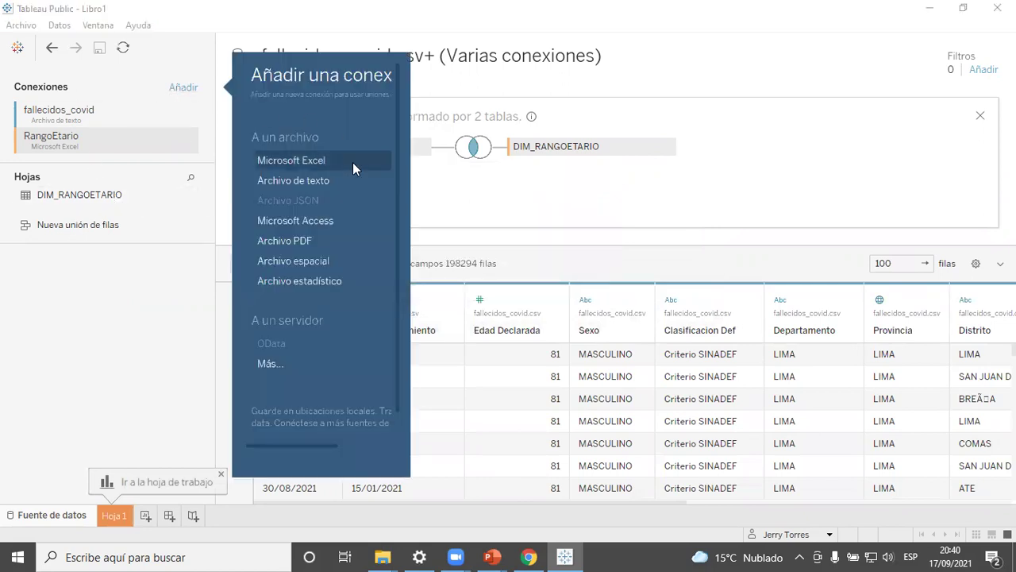
left_click(318, 162)
left_click(329, 109)
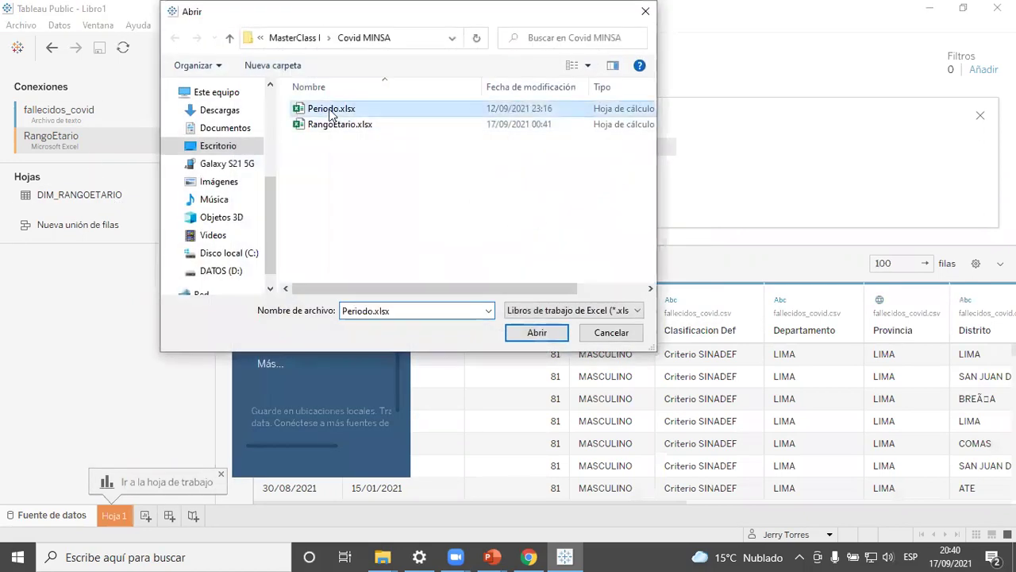
left_click(547, 336)
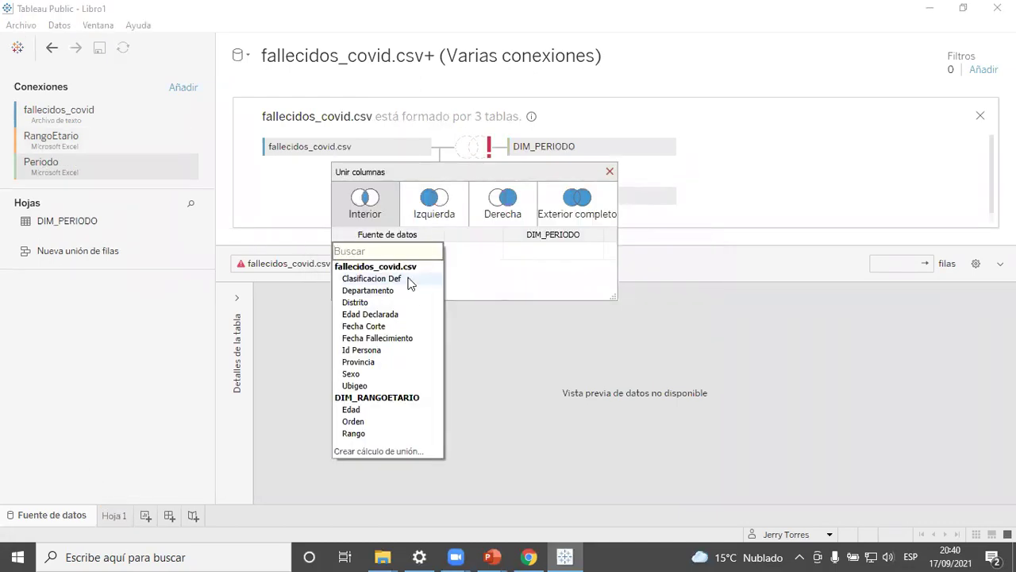
Join fallecidos_covid.csv to DIM_PERIODO with an inner join matching Fecha Fallecimiento to Fecha
left_click(378, 339)
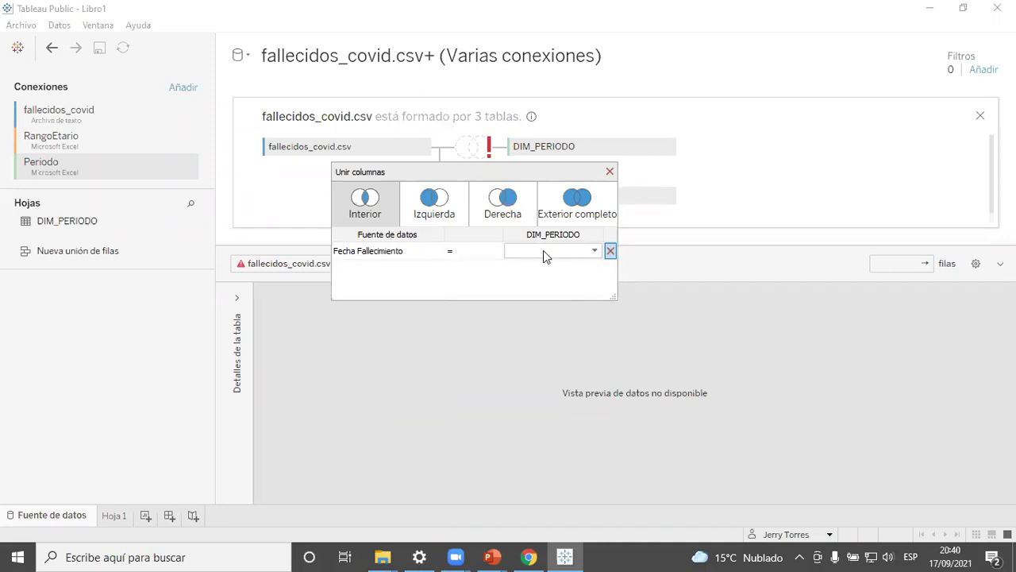
left_click(543, 250)
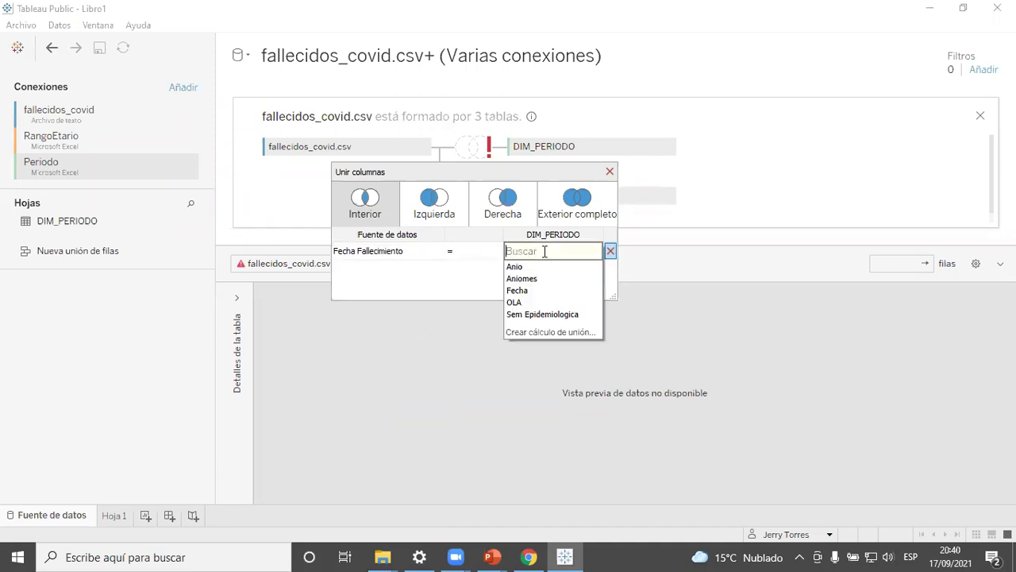
left_click(518, 290)
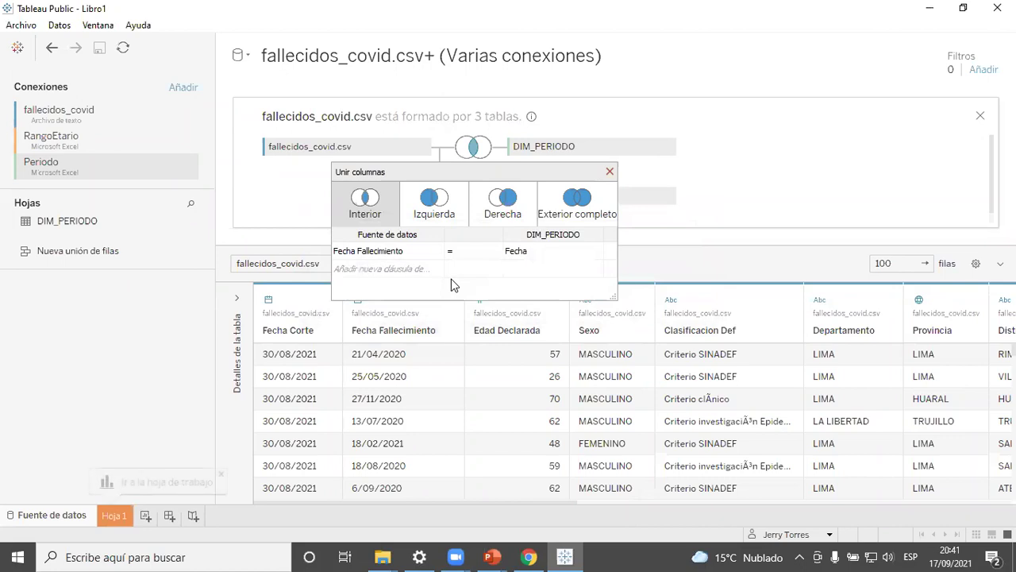
left_click(609, 172)
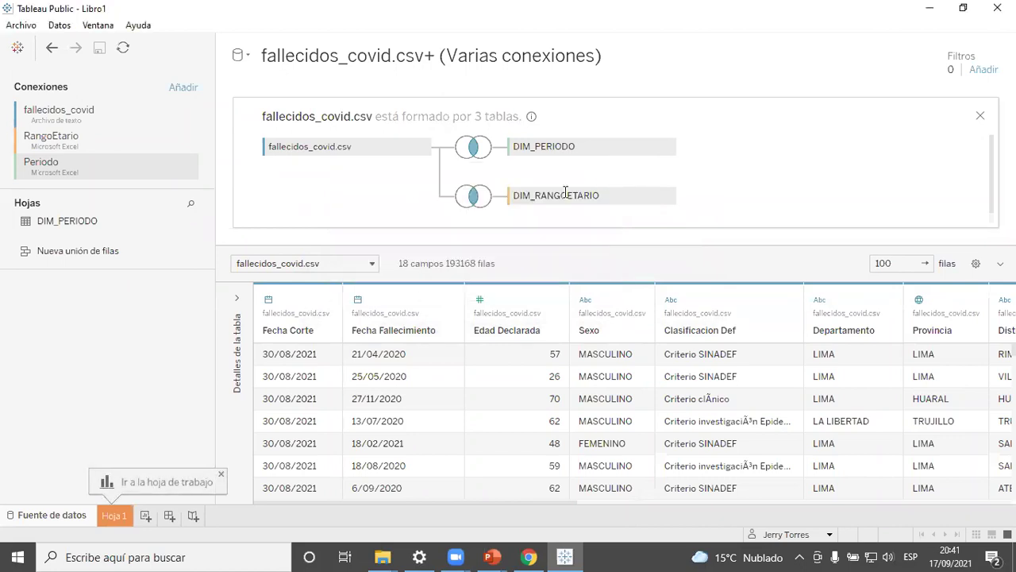
Rename the data source as fallecidos_covid
left_click(393, 56)
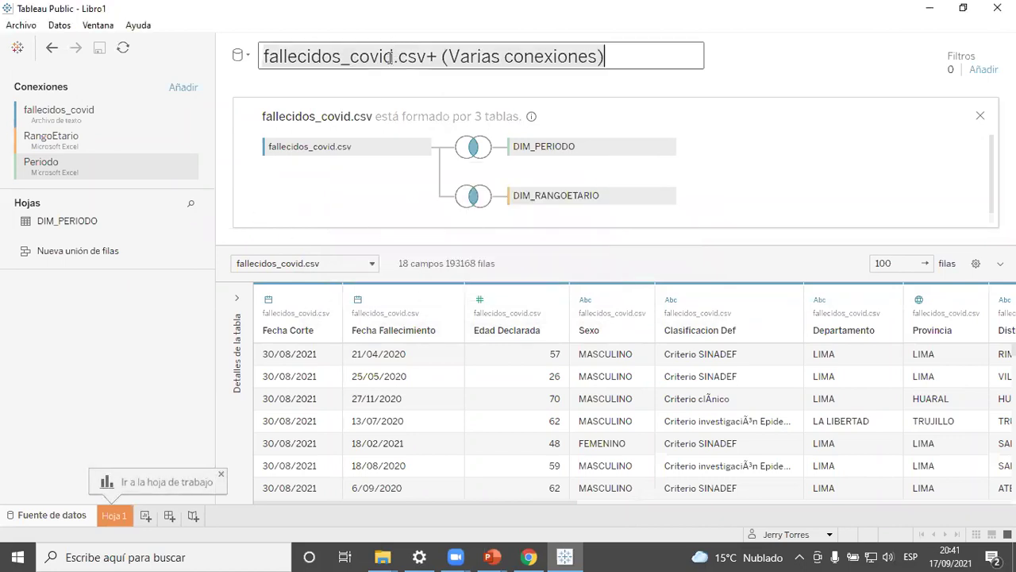
left_click_drag(392, 57, 667, 57)
key("BackSpace")
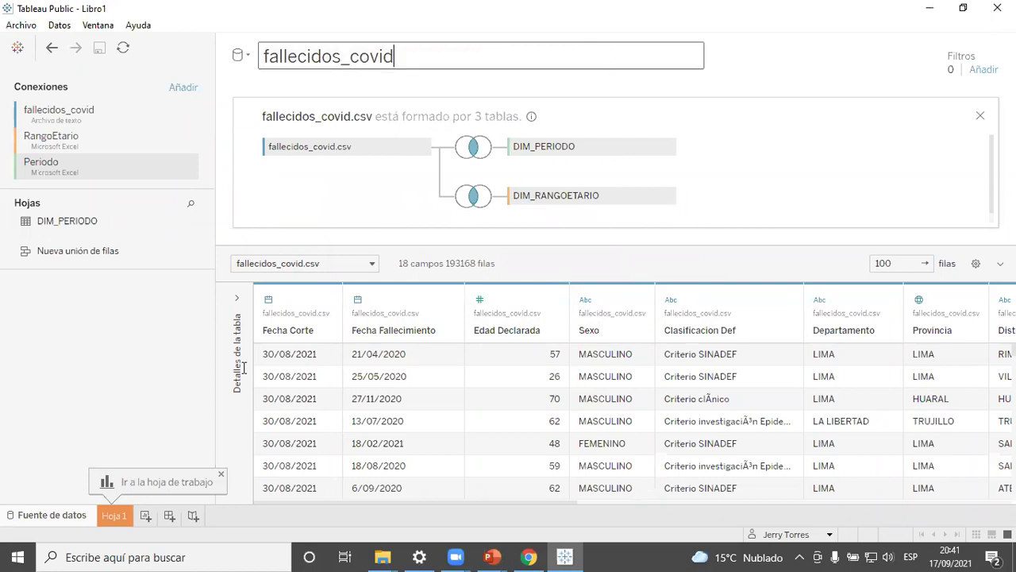
left_click(308, 297)
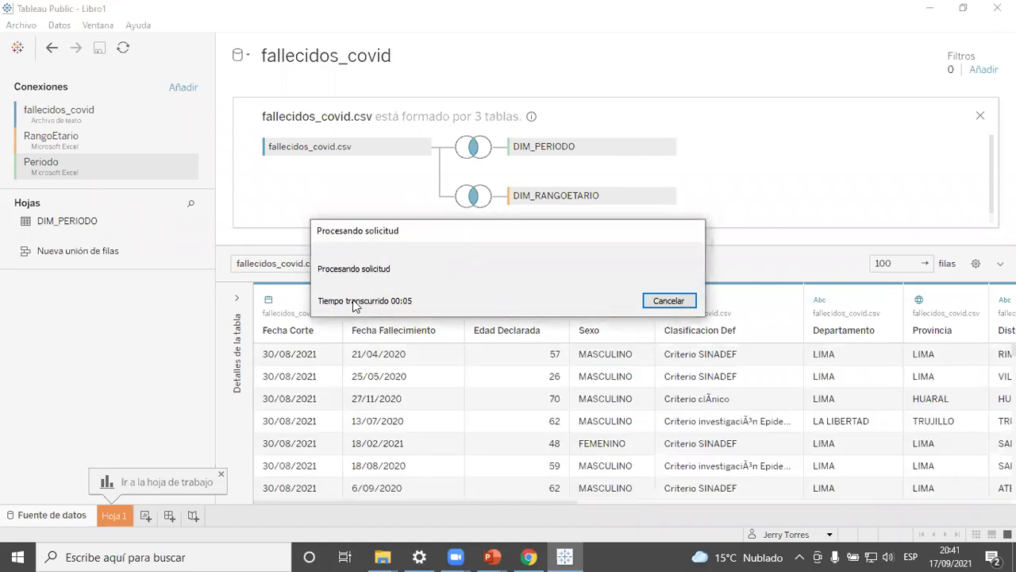
Hide the Fecha Corte, Clasificacion Def and Ubigeo columns of fallecidos_covid.csv
left_click(298, 291)
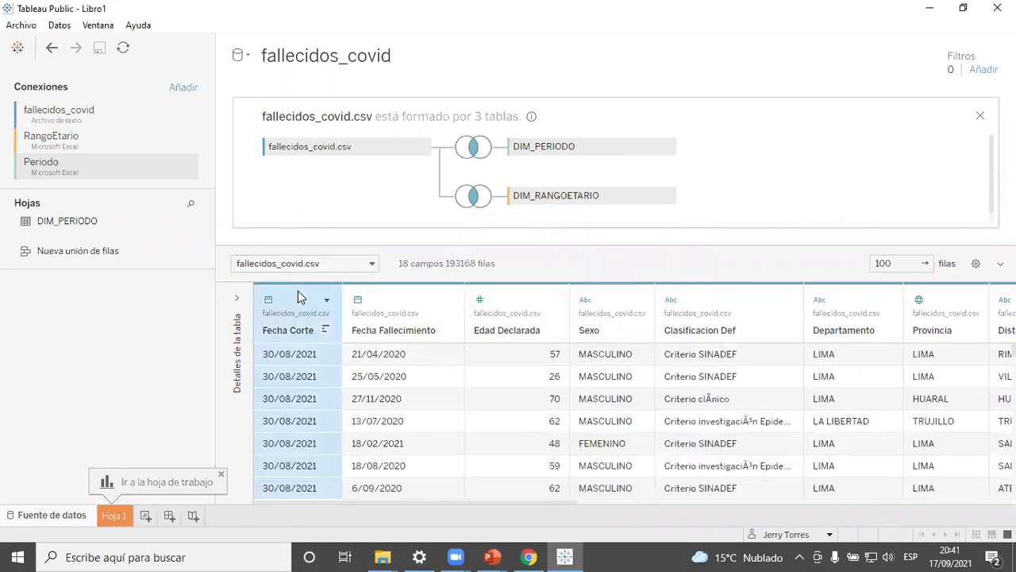
right_click(298, 291)
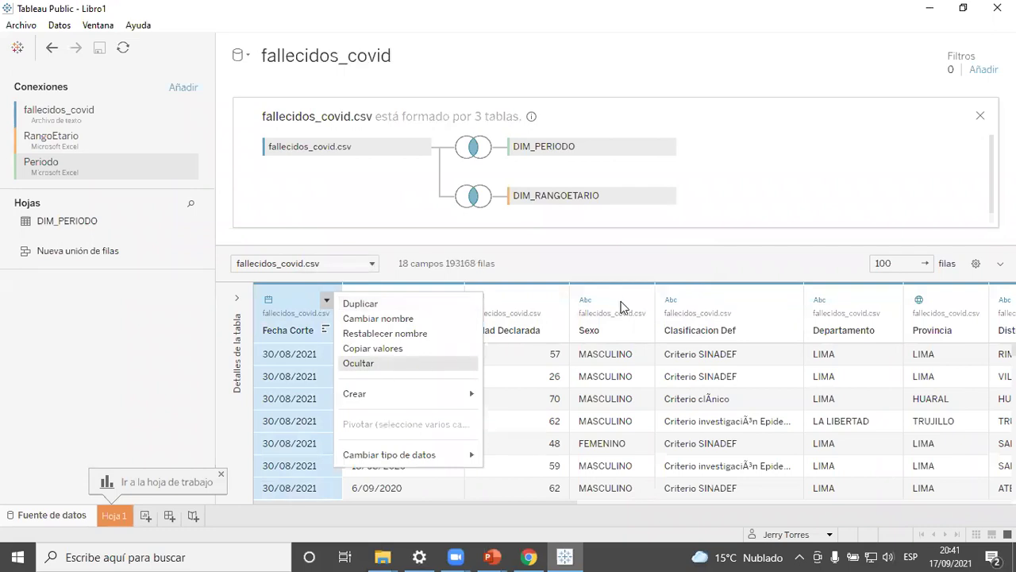
left_click(358, 363)
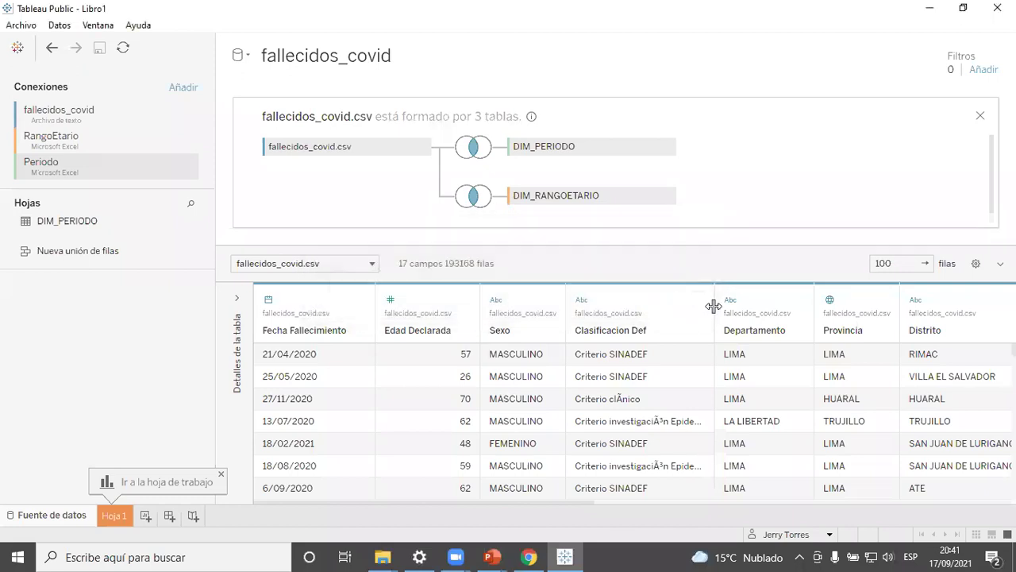
left_click(648, 306)
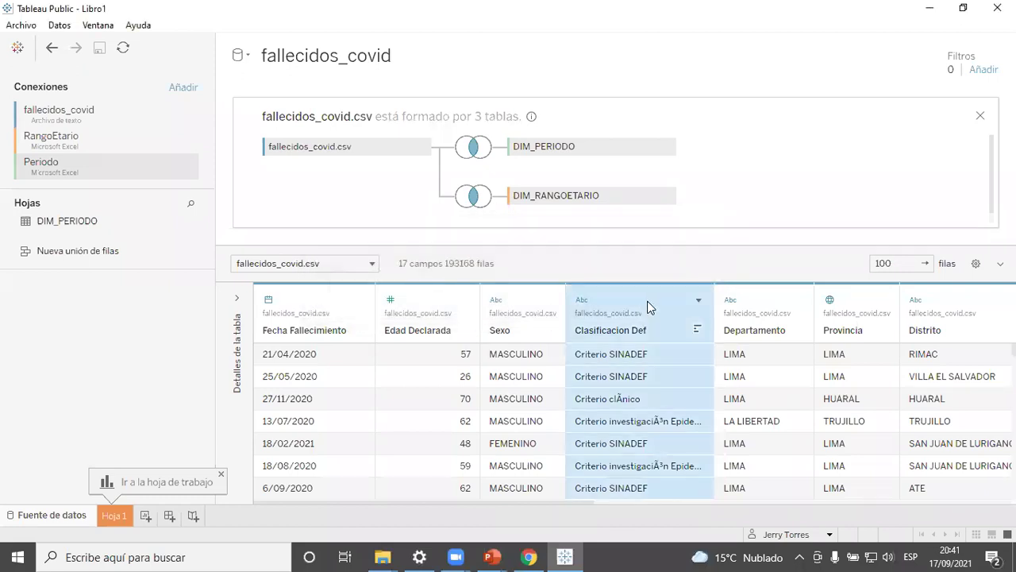
left_click(697, 300)
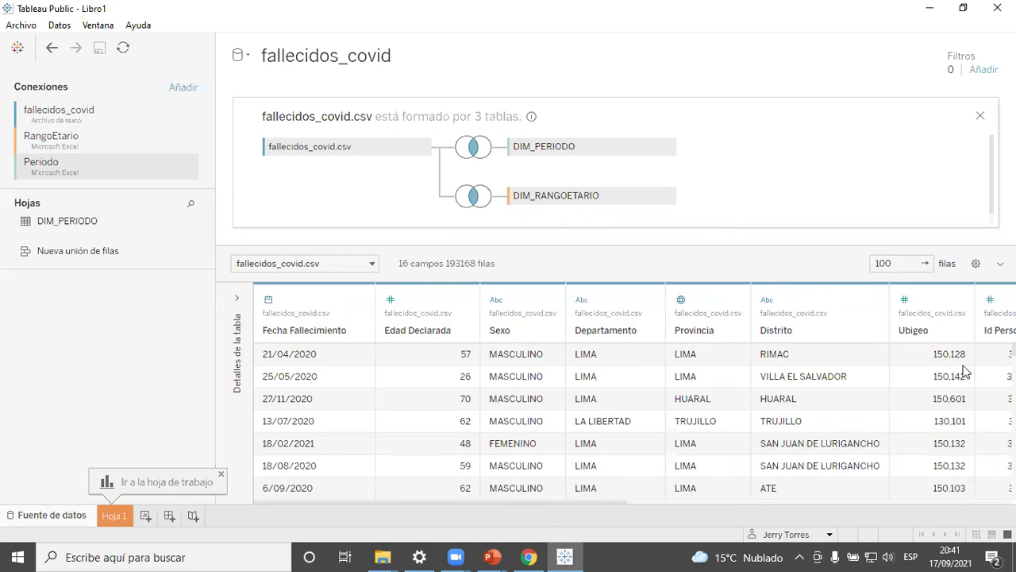
left_click(919, 318)
right_click(919, 314)
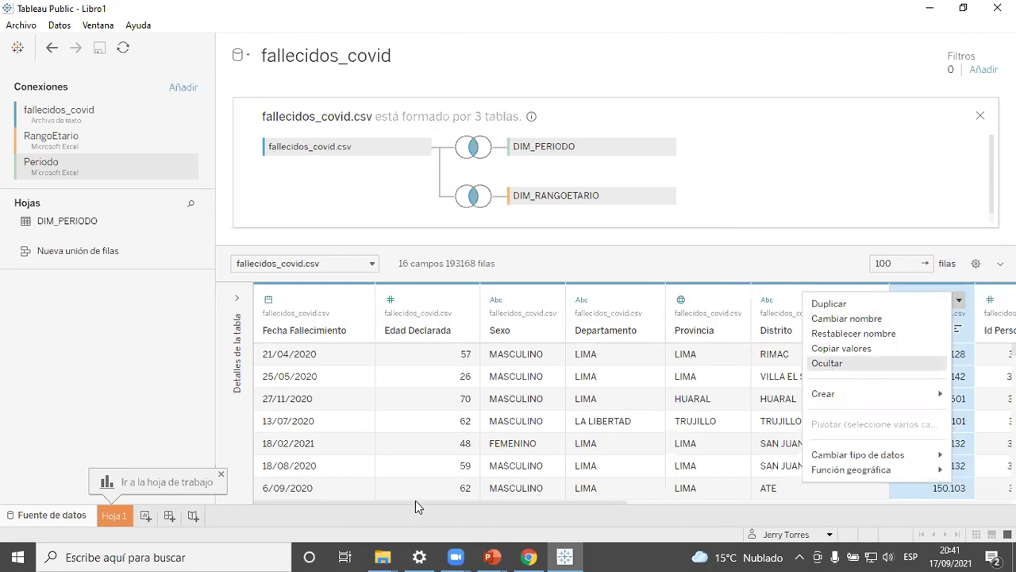
left_click(830, 364)
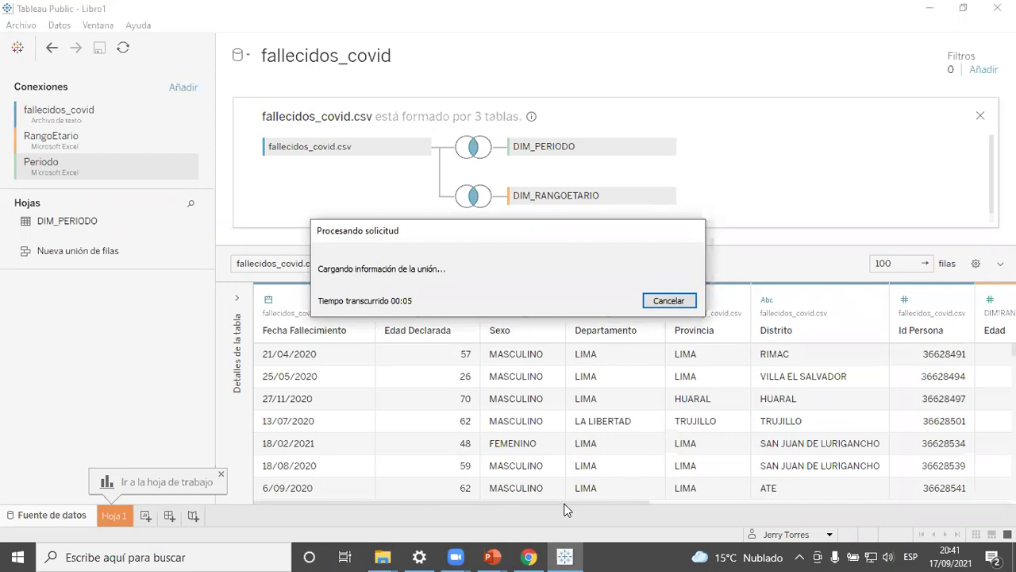
Hide the Orden column of DIM_RANGOETARIO and the Sem Epidemiologica column of DIM_PERIODO
left_click_drag(572, 502, 961, 500)
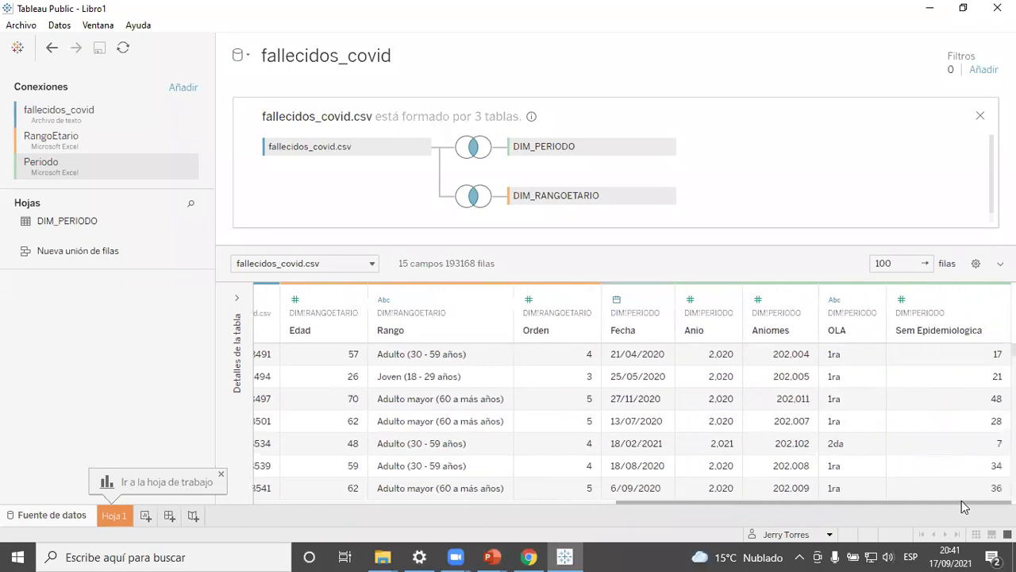
left_click(560, 335)
left_click(585, 299)
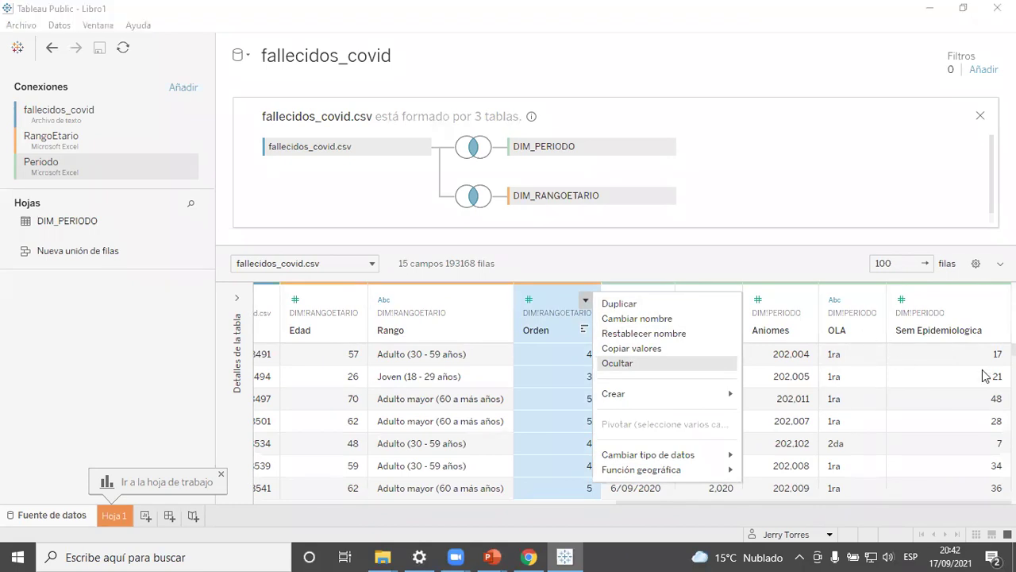
key("Return")
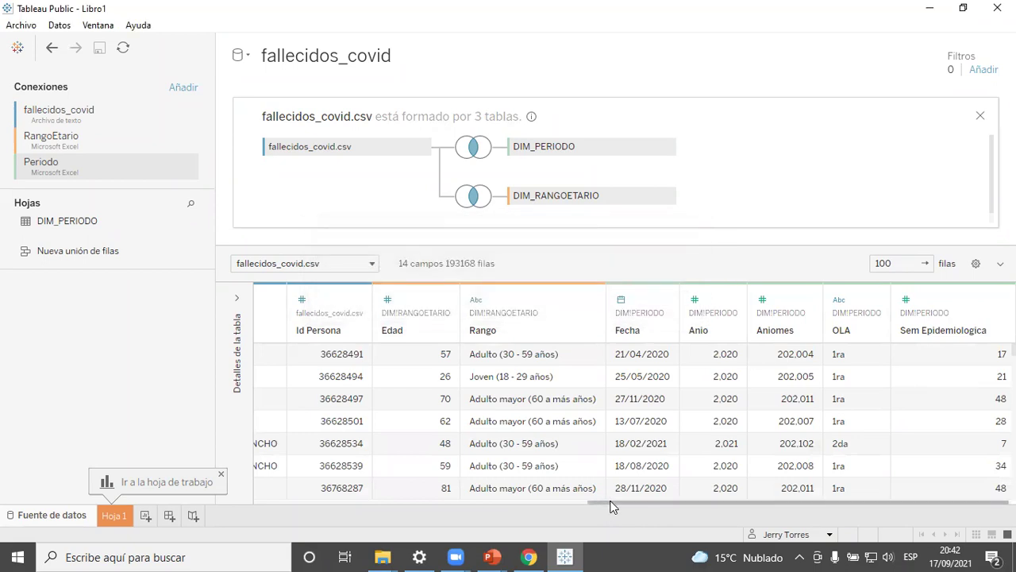
left_click(919, 332)
right_click(919, 332)
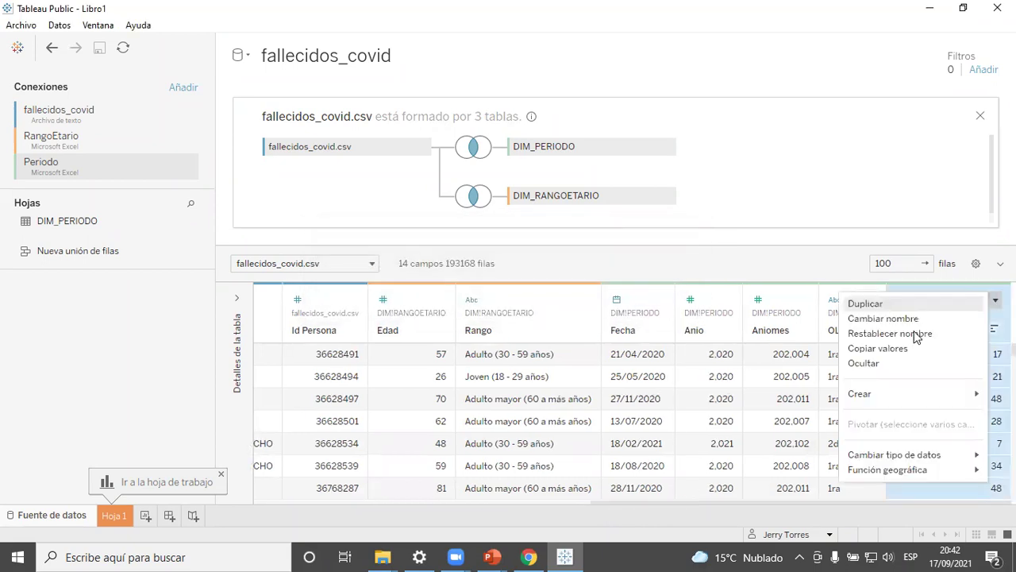
left_click(875, 364)
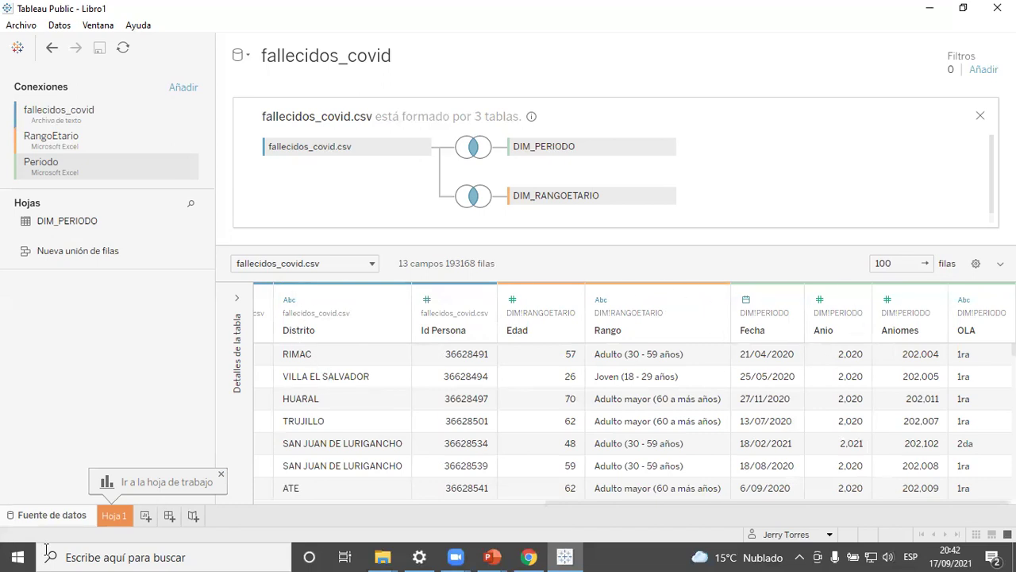
Open the worksheet Hoja 1 and examine the dimensions and measures of the fallecidos_covid and positivos_covid data sources
left_click(113, 517)
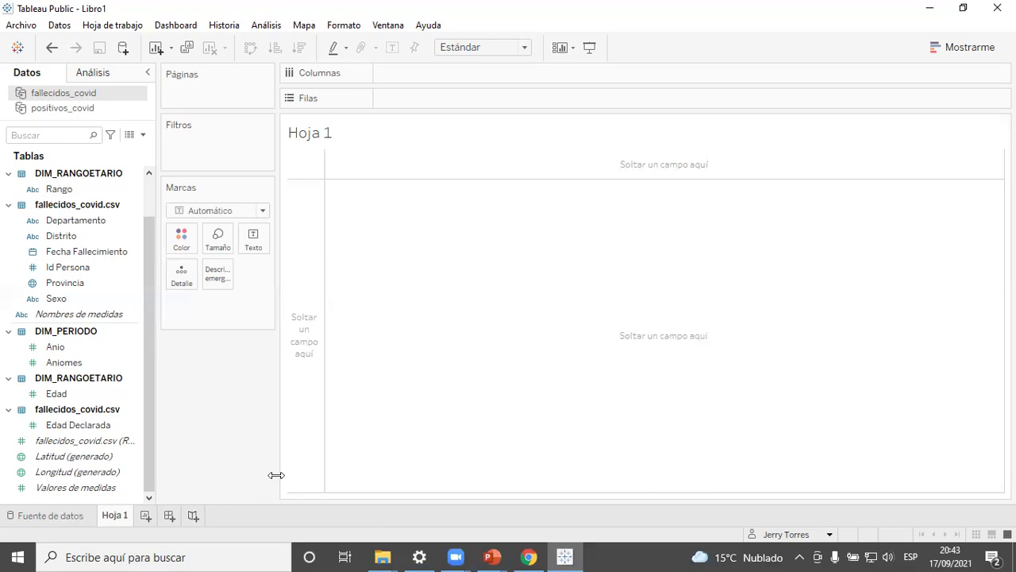
left_click(66, 109)
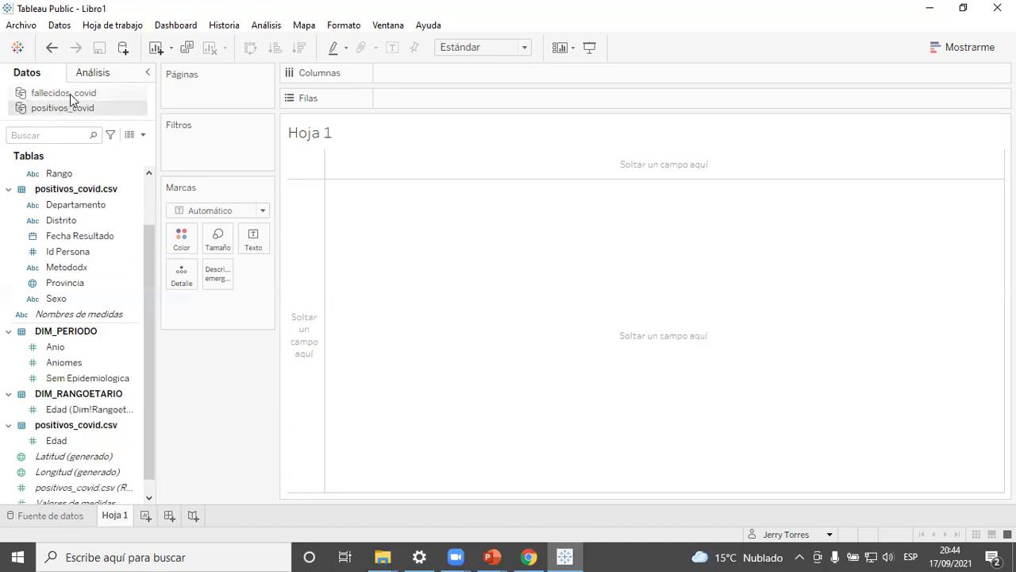
left_click(70, 94)
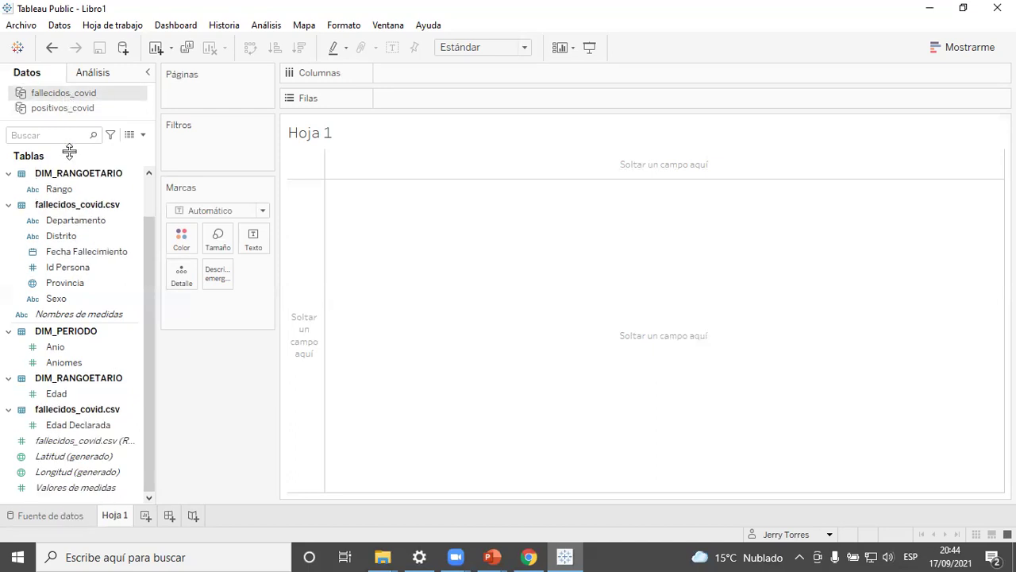
left_click(66, 108)
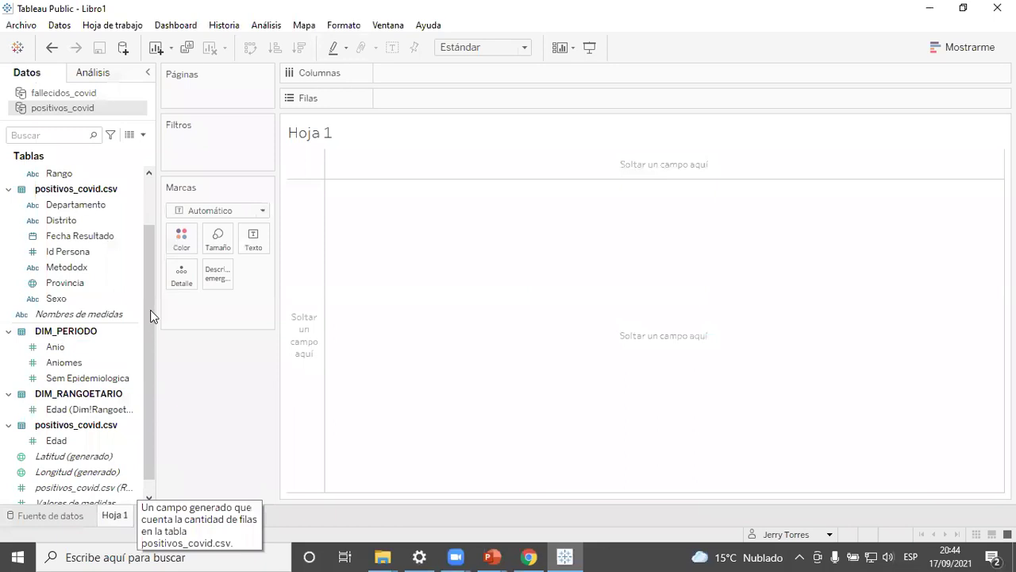
left_click_drag(152, 306, 155, 224)
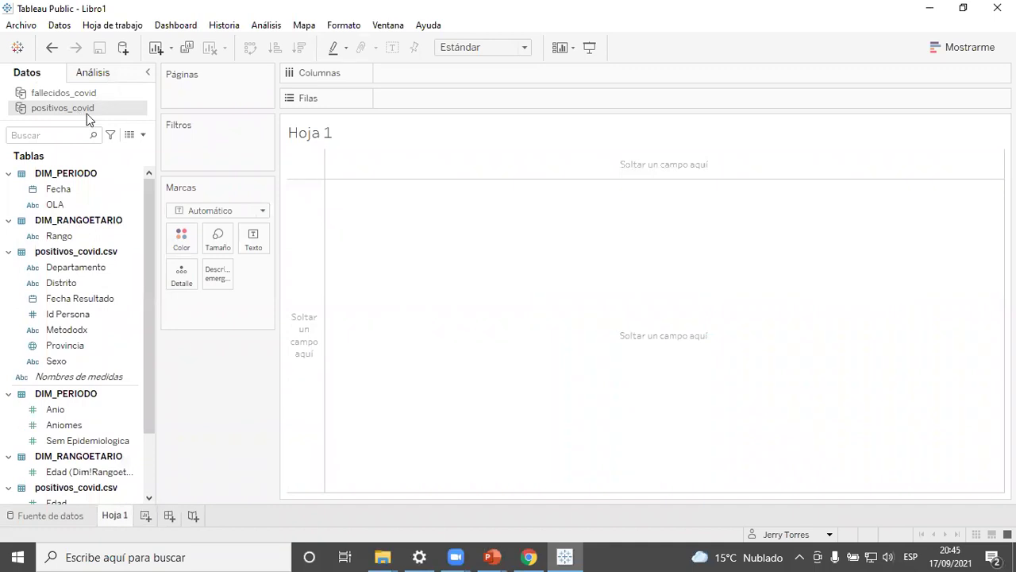
left_click_drag(148, 205, 150, 254)
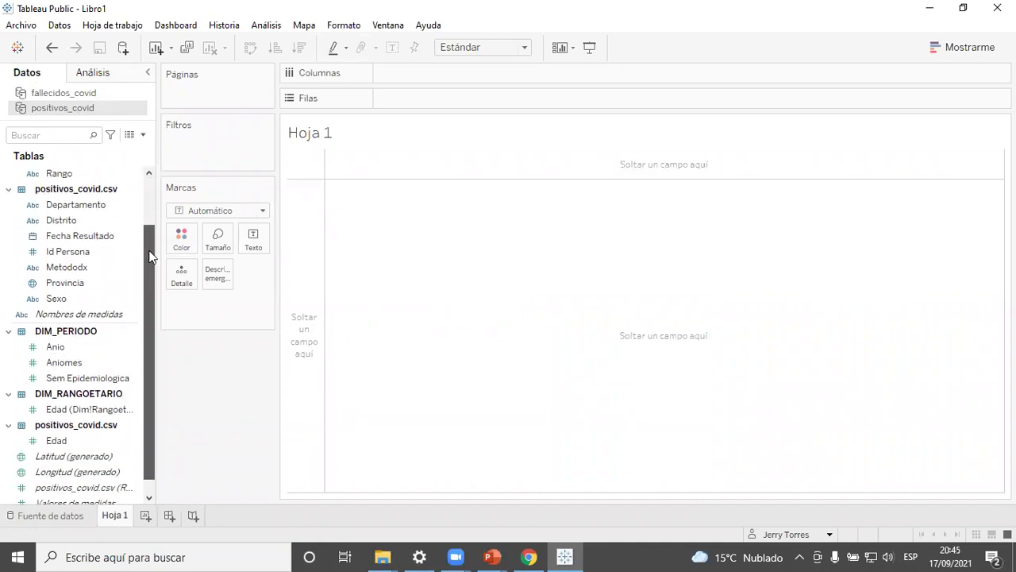
left_click(94, 240)
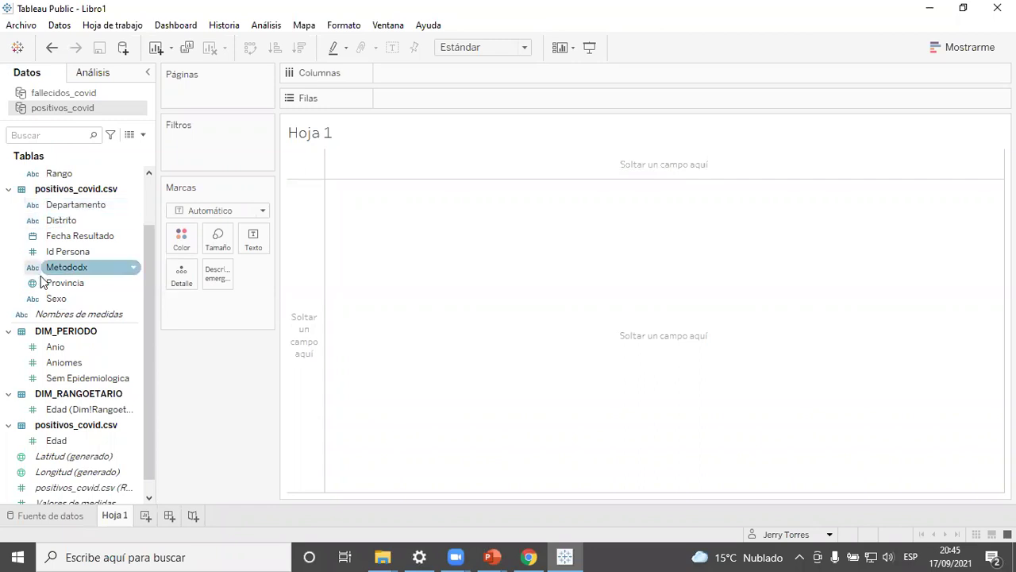
left_click_drag(150, 306, 169, 244)
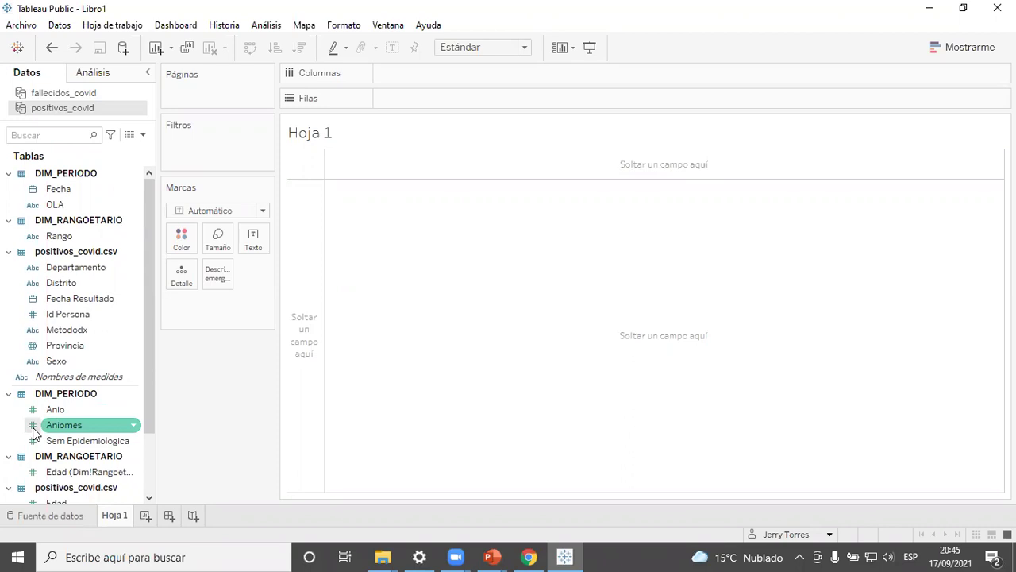
Convert the positivos_covid measures Anio, Aniomes, Sem Epidemiologica and the DIM_RANGOETARIO Edad to dimensions
left_click_drag(146, 240, 141, 316)
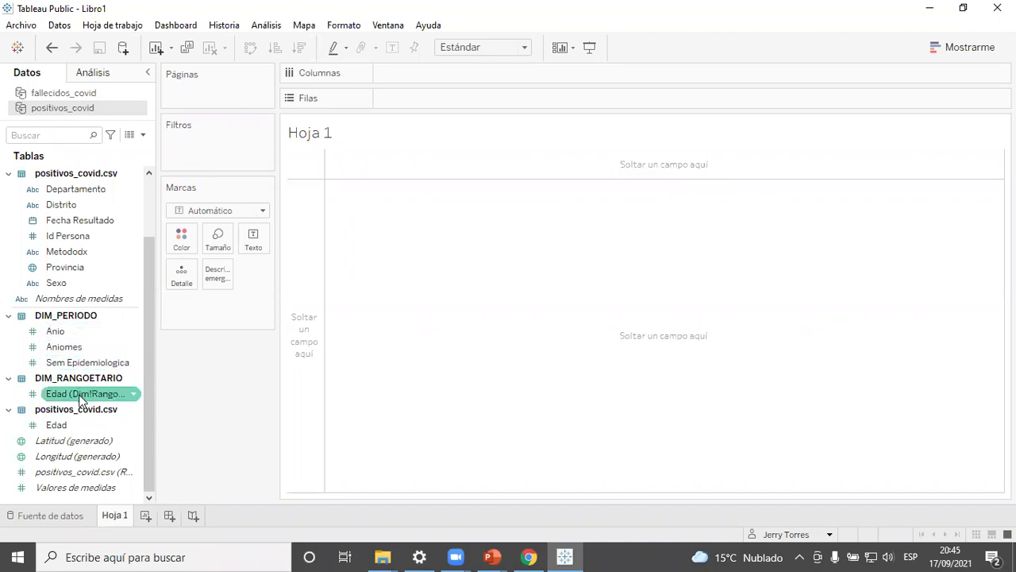
left_click(80, 330)
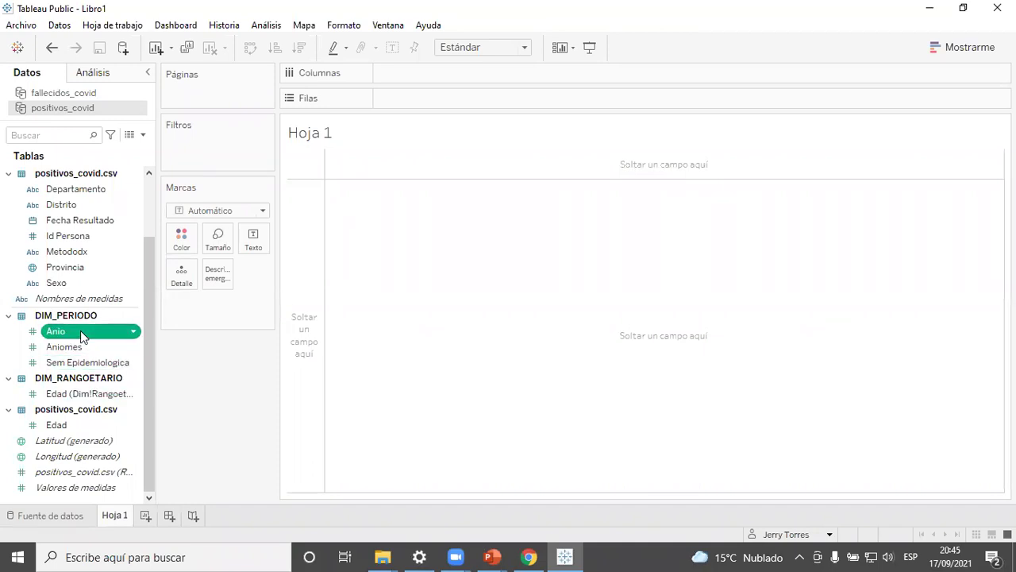
left_click(60, 395, "shift")
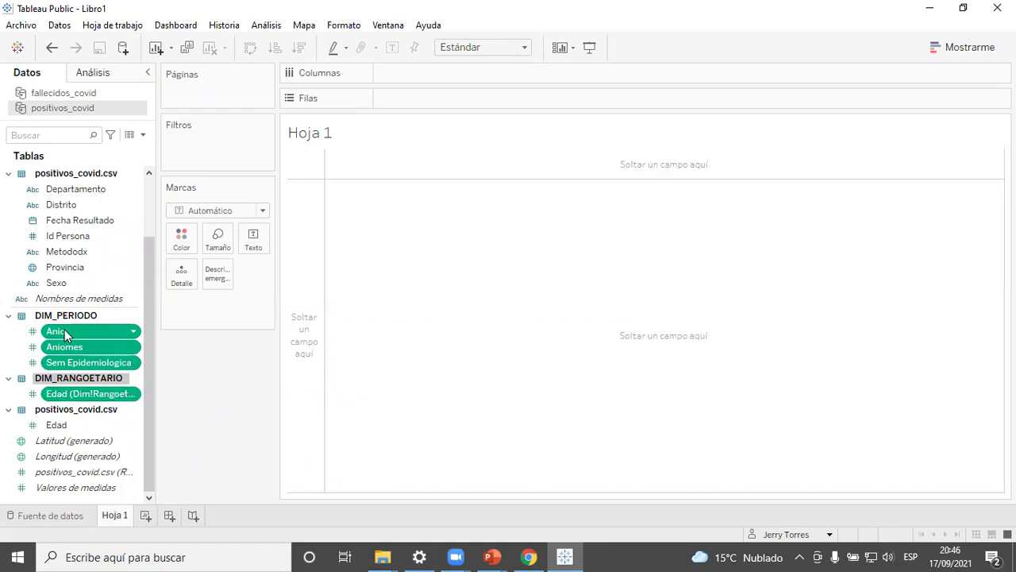
right_click(64, 329)
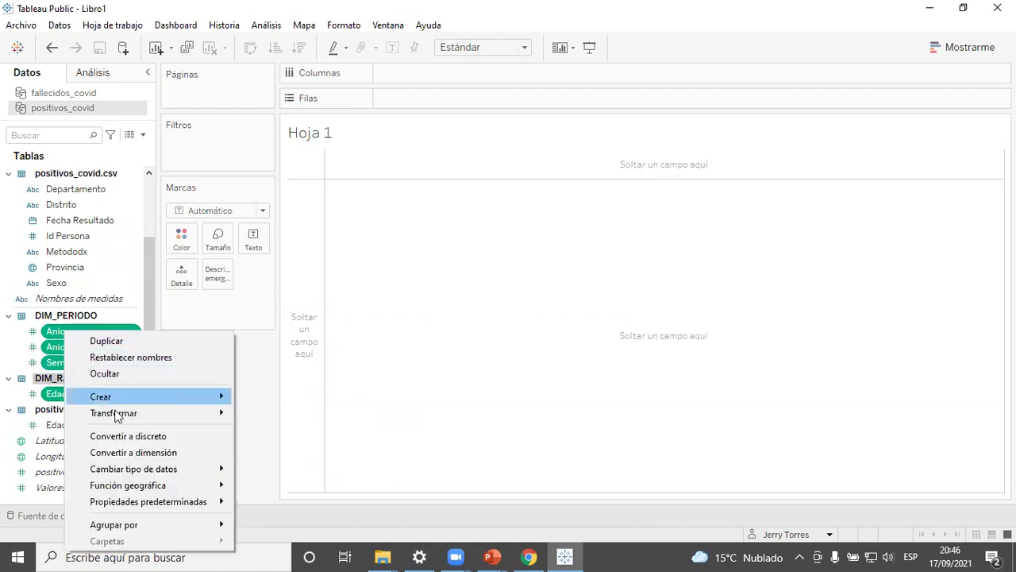
left_click(163, 454)
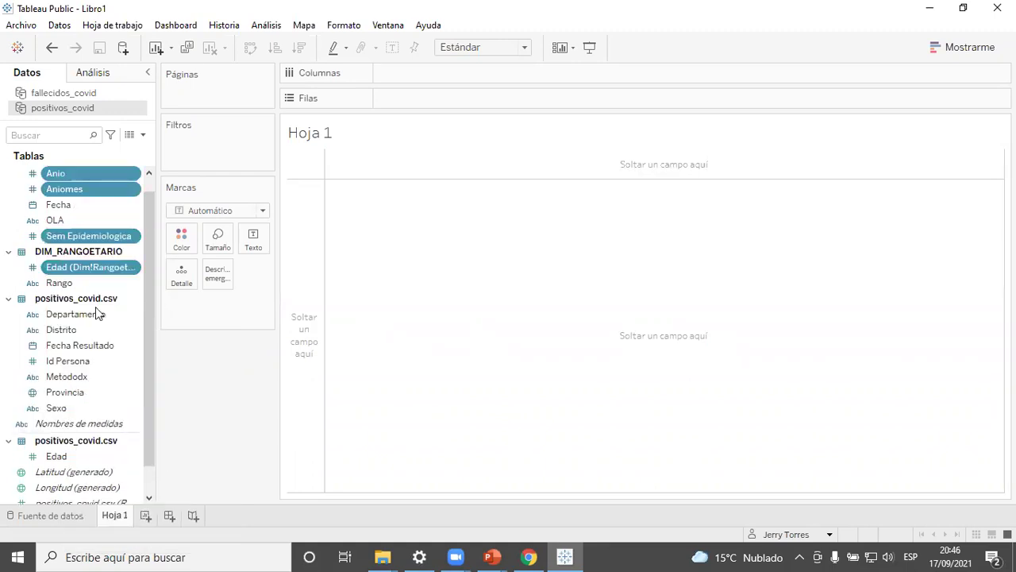
Convert the Edad measure of the positivos_covid.csv table to a dimension
scroll(150, 236, "down", 2)
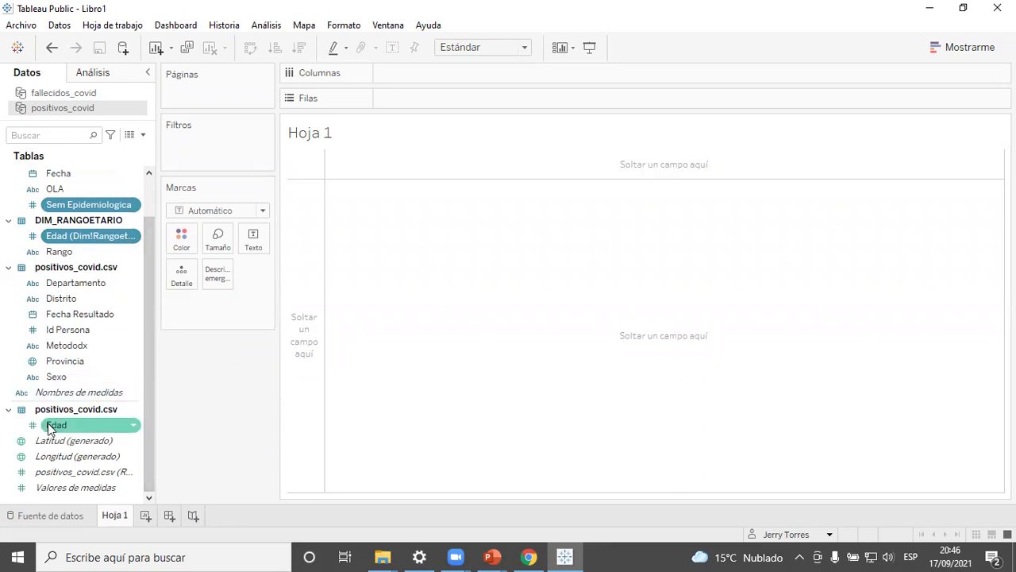
left_click(49, 426)
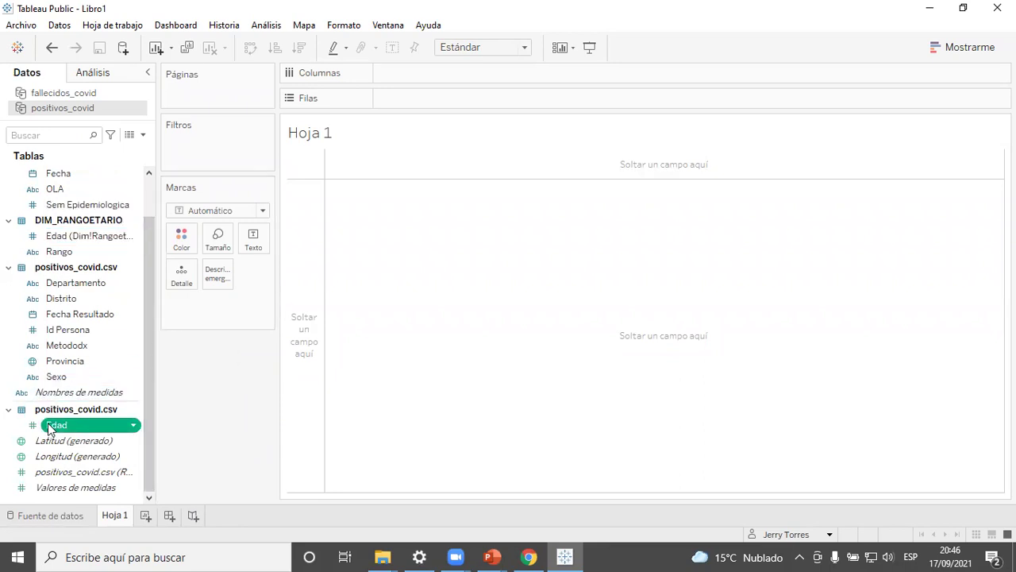
right_click(49, 426)
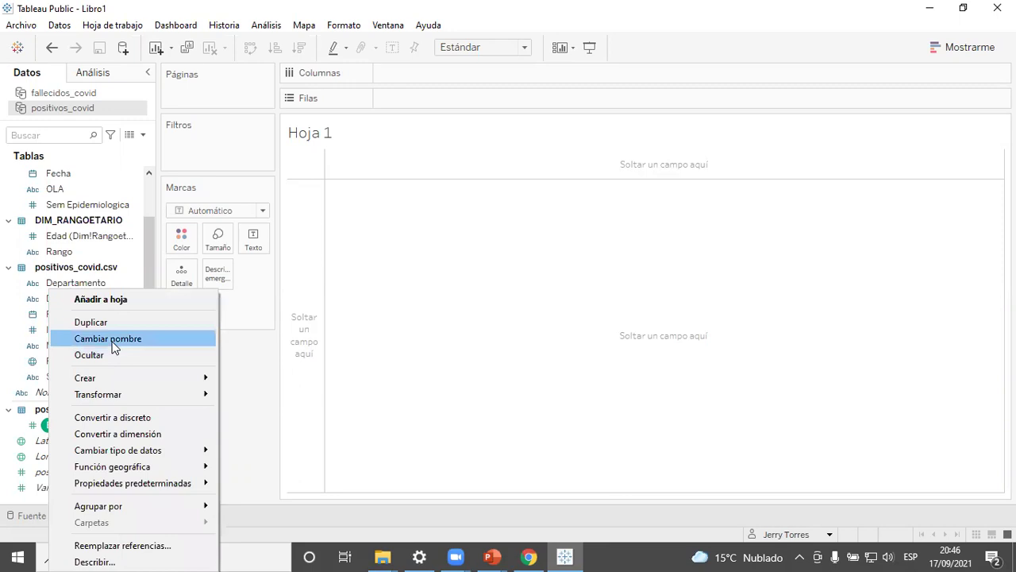
left_click(133, 433)
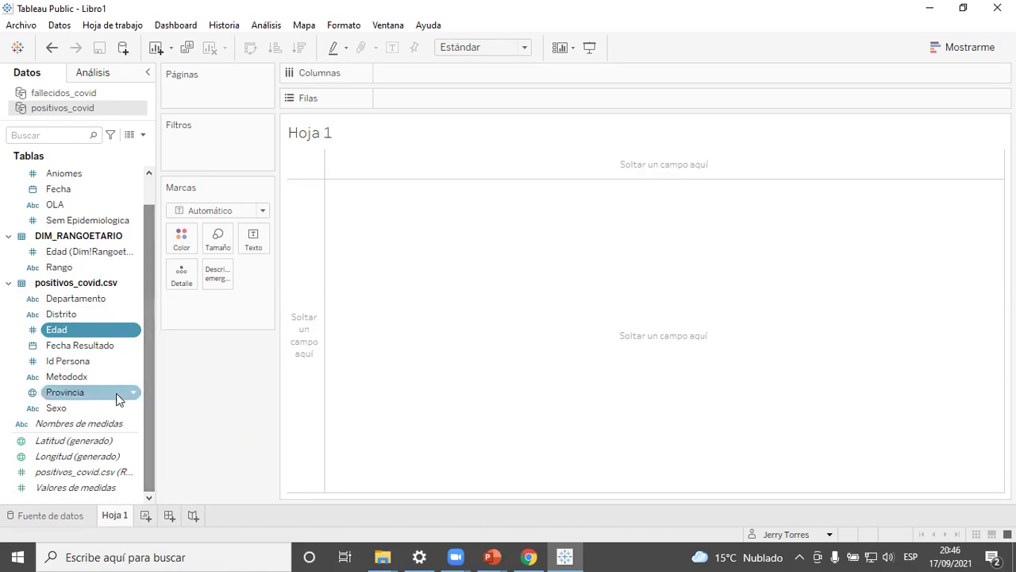
Hide the automatically generated record-count measure of positivos_covid.csv
left_click(53, 474)
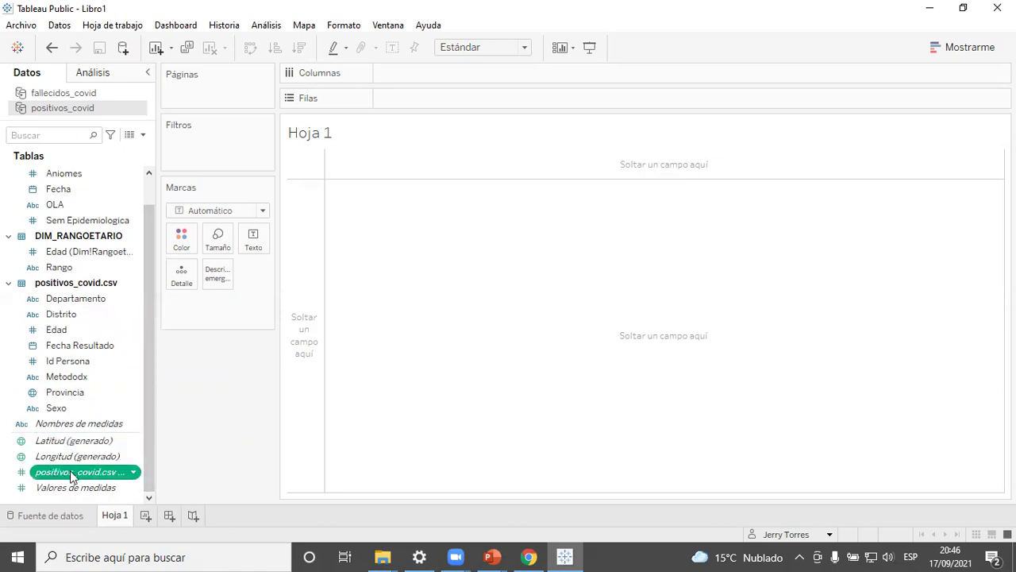
right_click(70, 470)
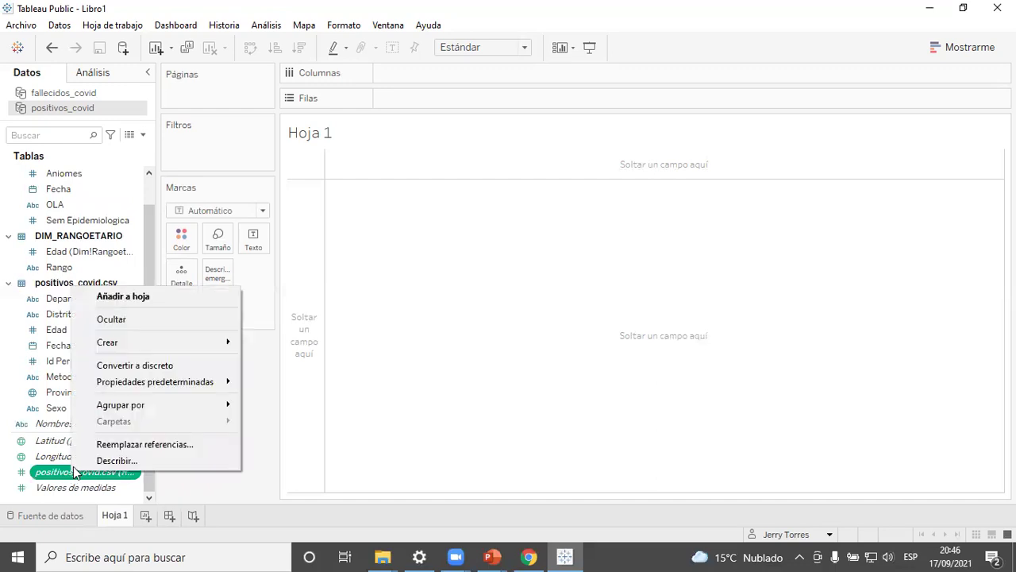
left_click(129, 323)
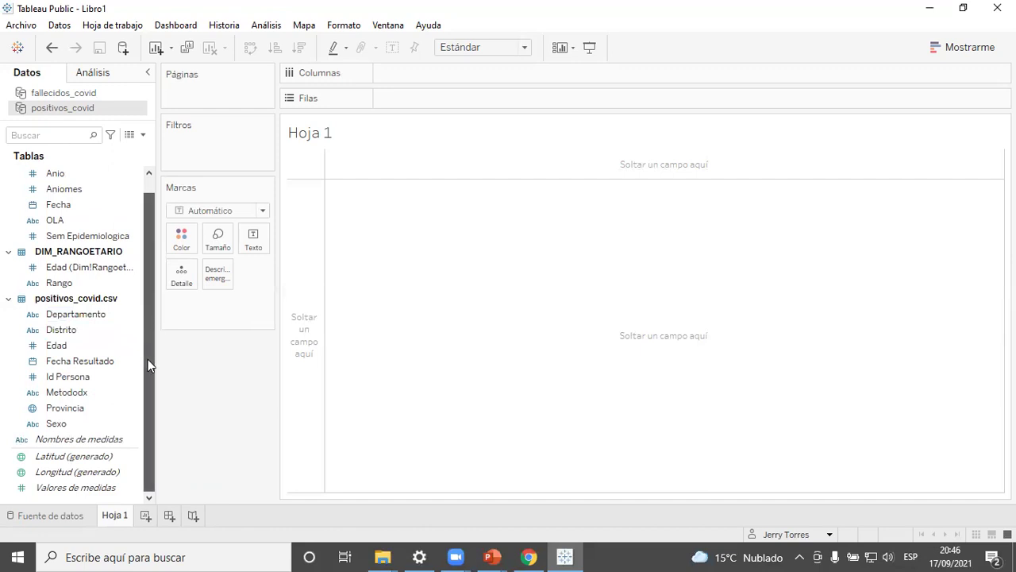
Start a calculated field from Id Persona in positivos_covid and name it Confirmados
left_click(86, 375)
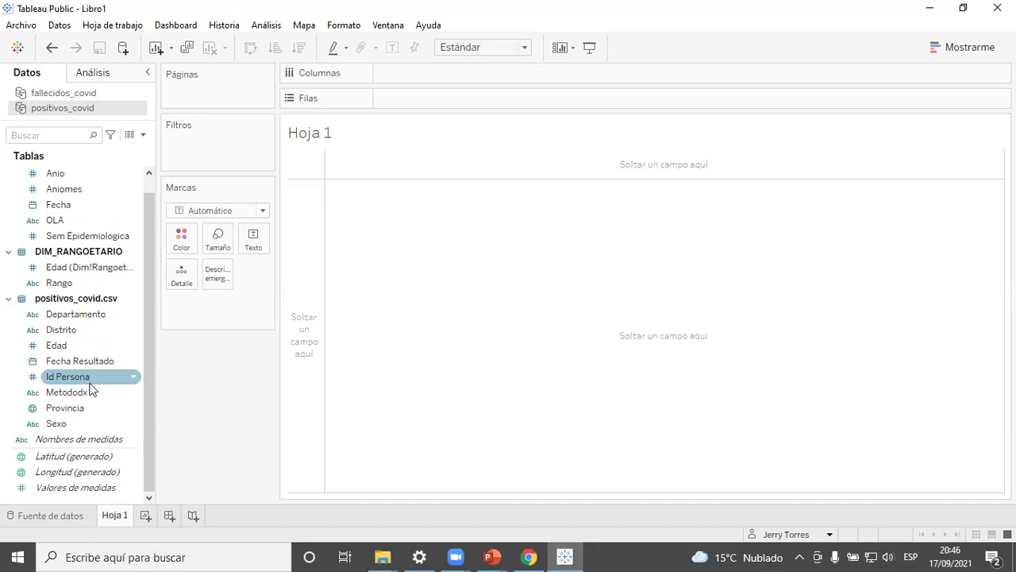
left_click(57, 344)
left_click(69, 378)
right_click(69, 378)
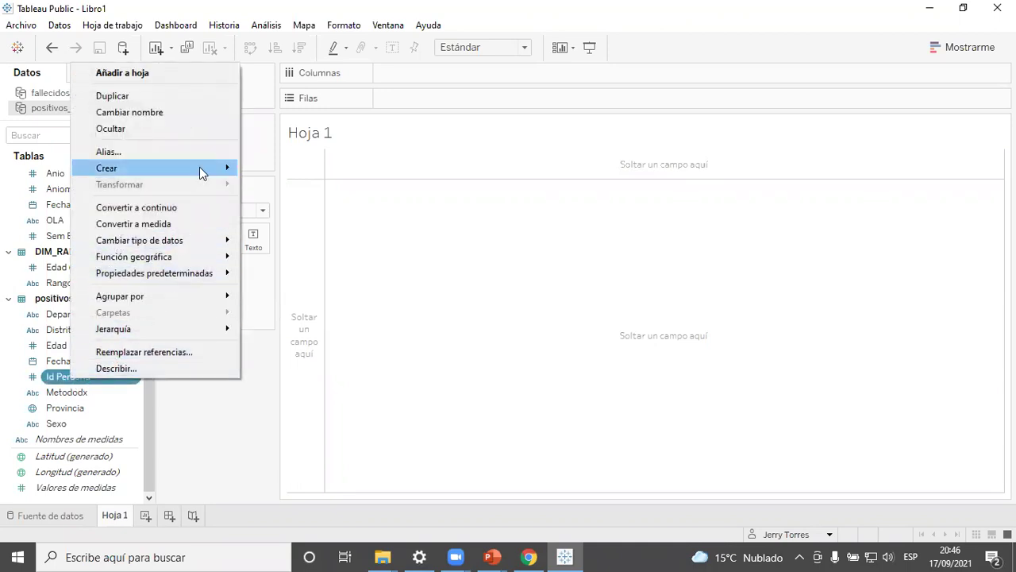
mouse_move(199, 167)
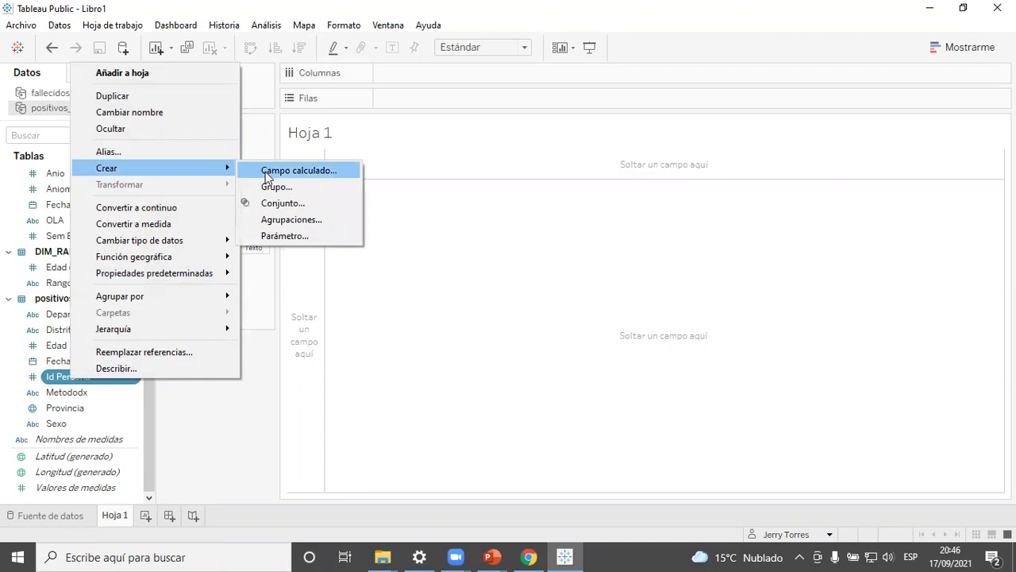
right_click(59, 379)
right_click(62, 380)
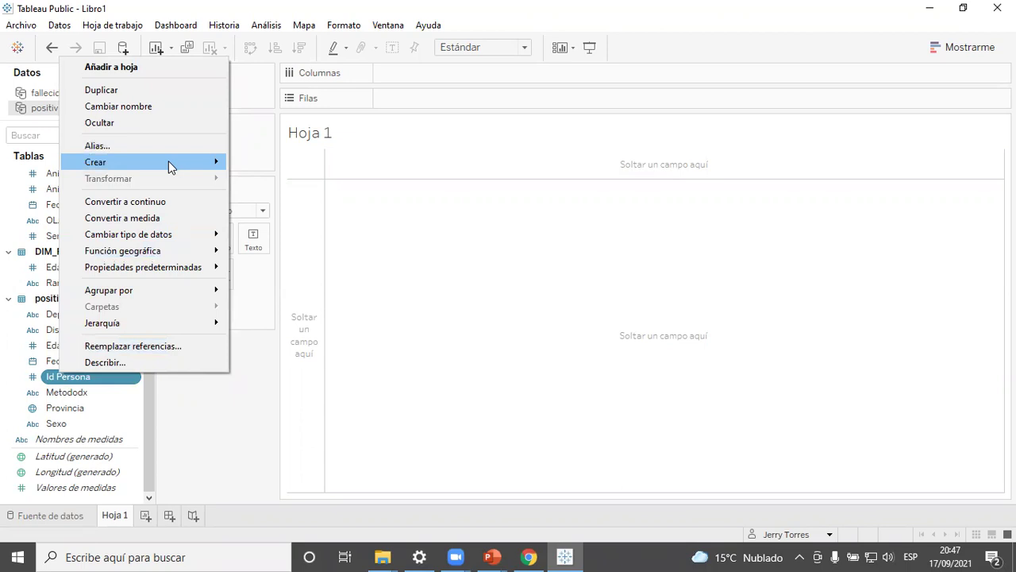
mouse_move(168, 161)
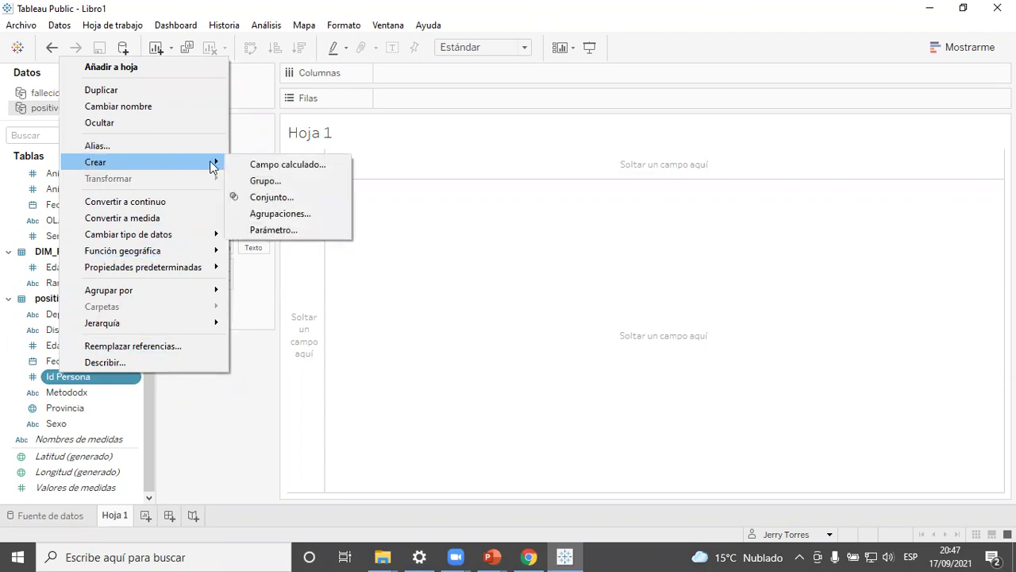
left_click(281, 163)
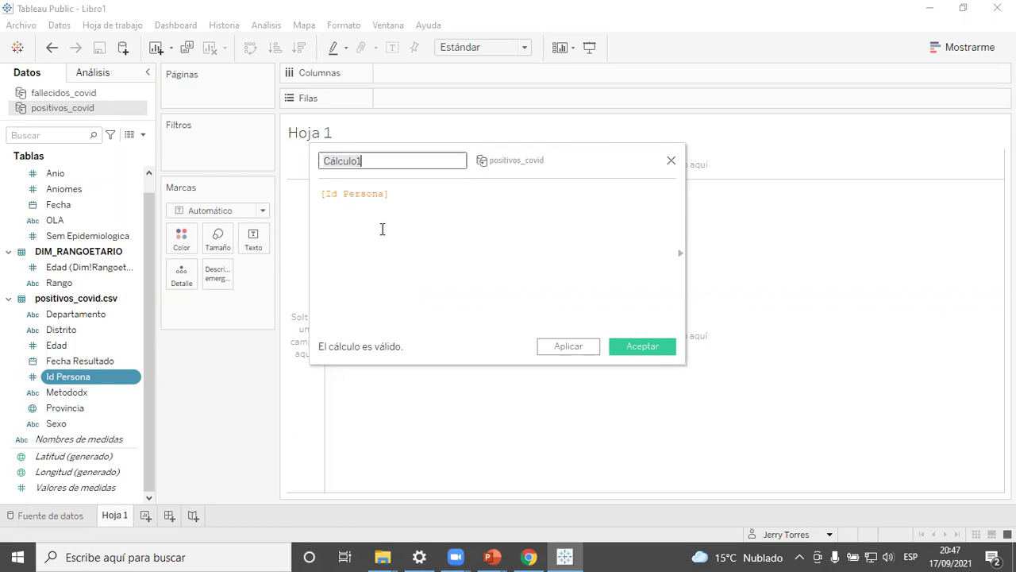
left_click(325, 195)
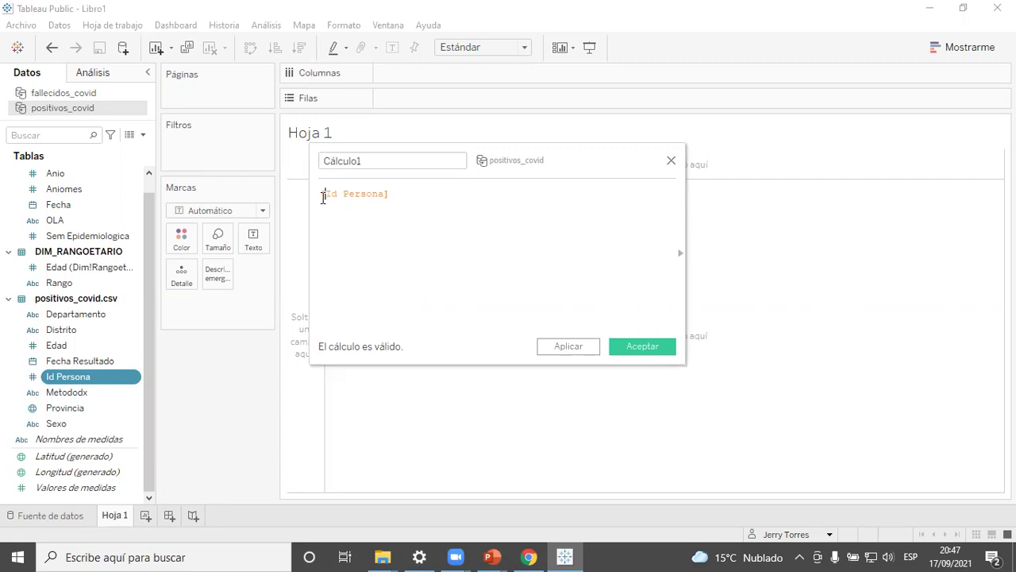
left_click(369, 161)
double_click(369, 162)
left_click_drag(369, 162, 302, 166)
type("Co")
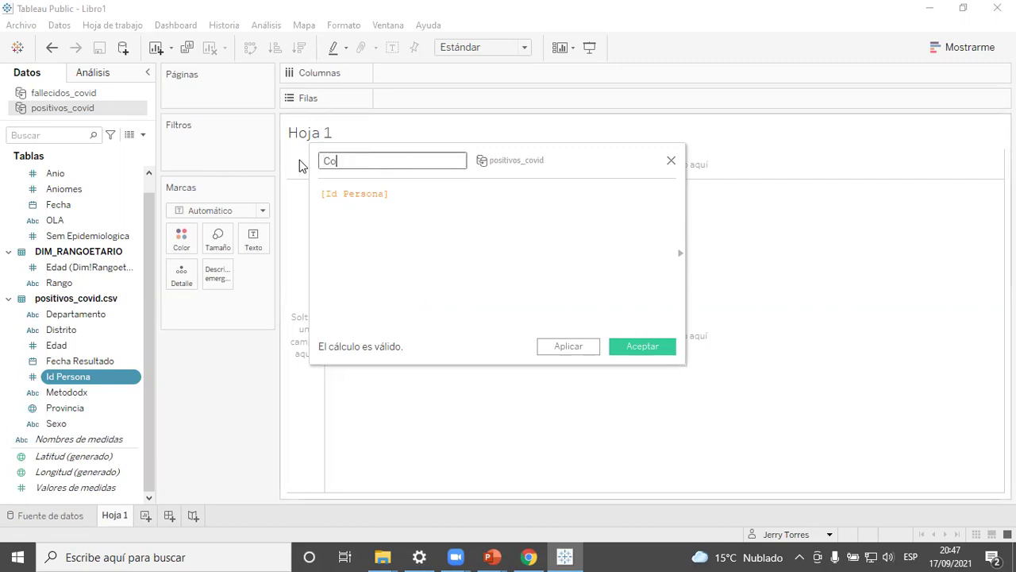
type("nfirmados")
Set the Confirmados formula to COUNT([Id Persona]) and save the calculated field
left_click(322, 193)
type("COUNT (")
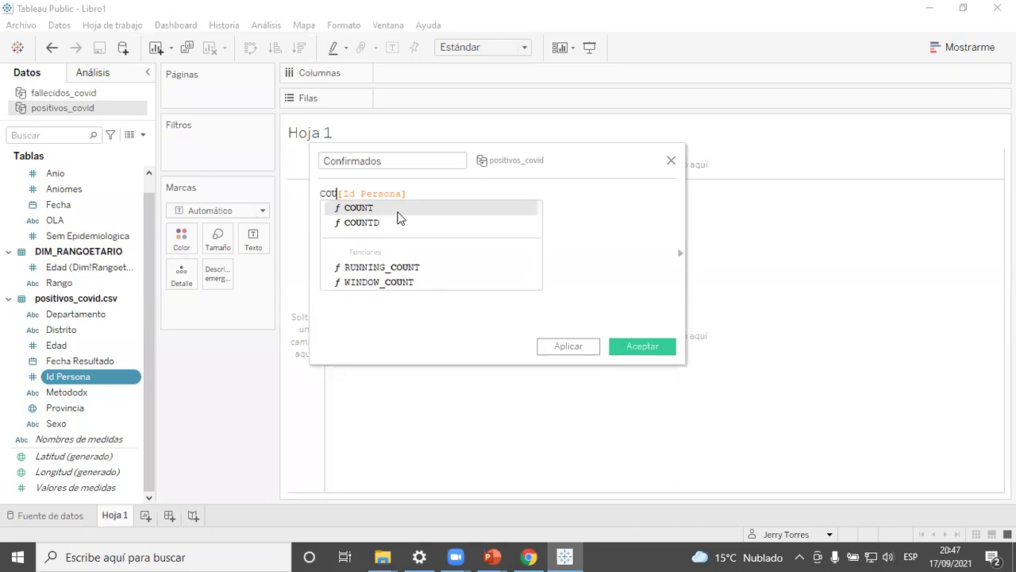
left_click(466, 196)
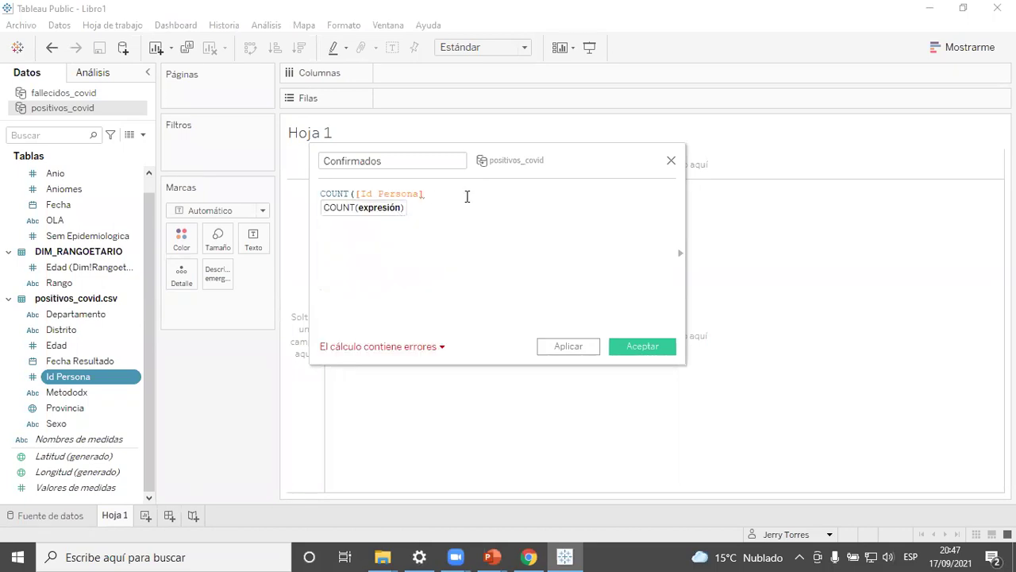
type(")")
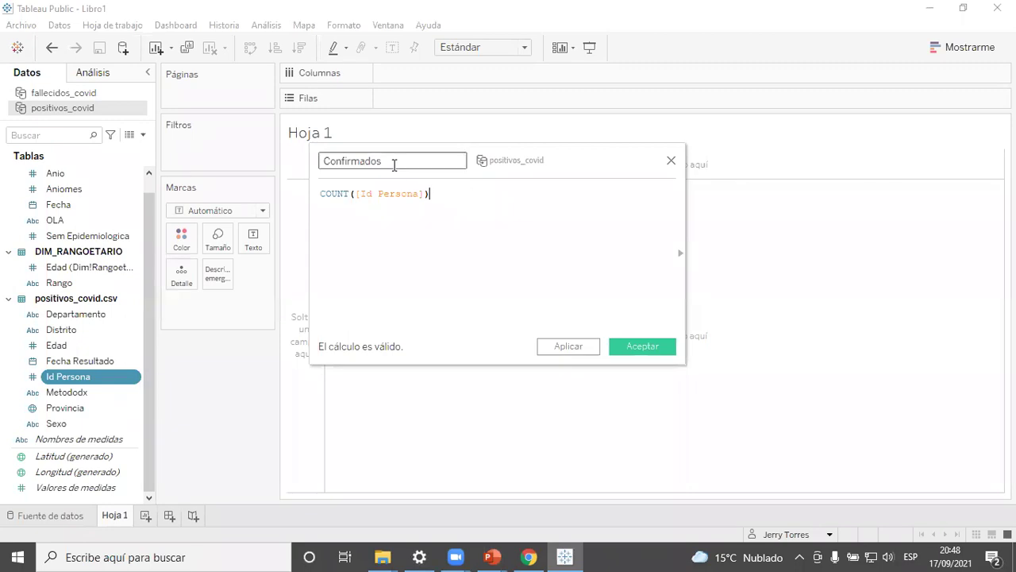
left_click(631, 347)
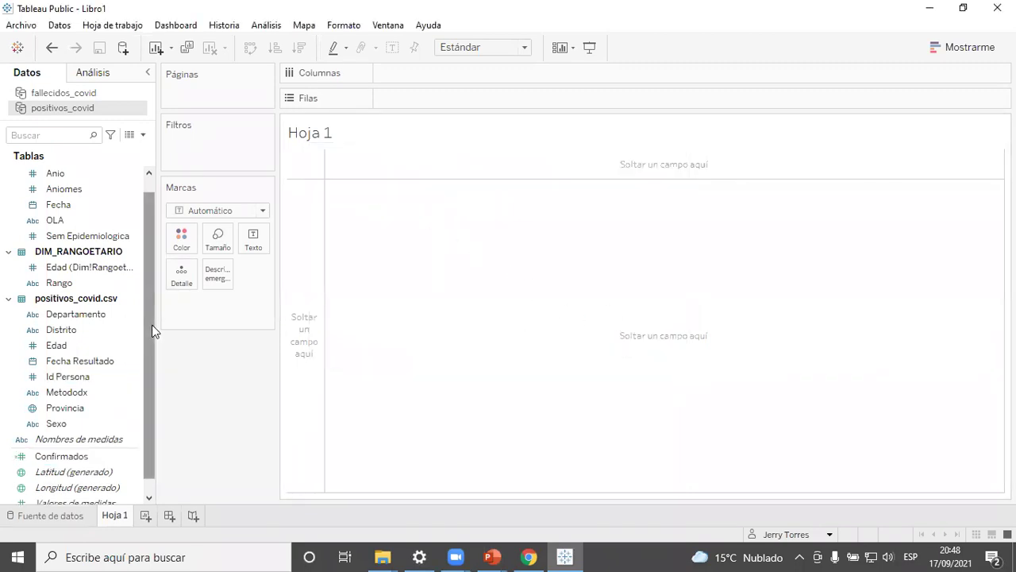
scroll(152, 331, "down", 1)
left_click(26, 442)
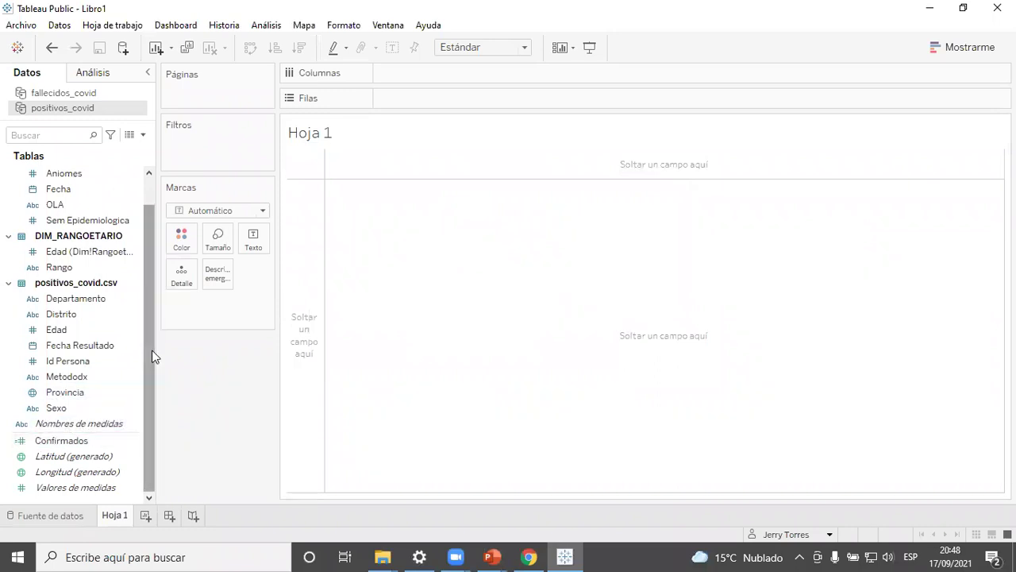
scroll(152, 341, "up", 1)
scroll(151, 341, "up", 1)
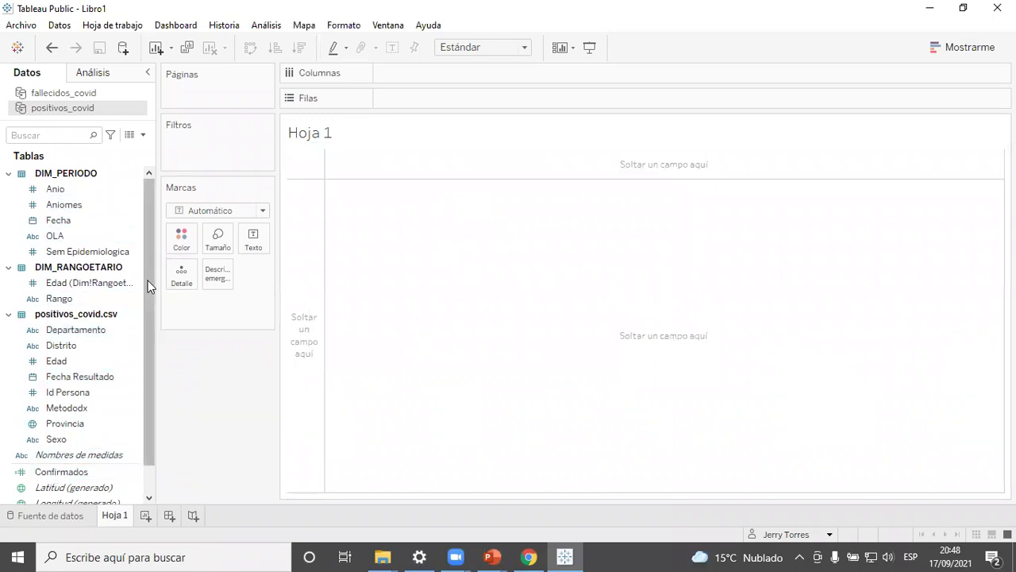
scroll(149, 340, "down", 2)
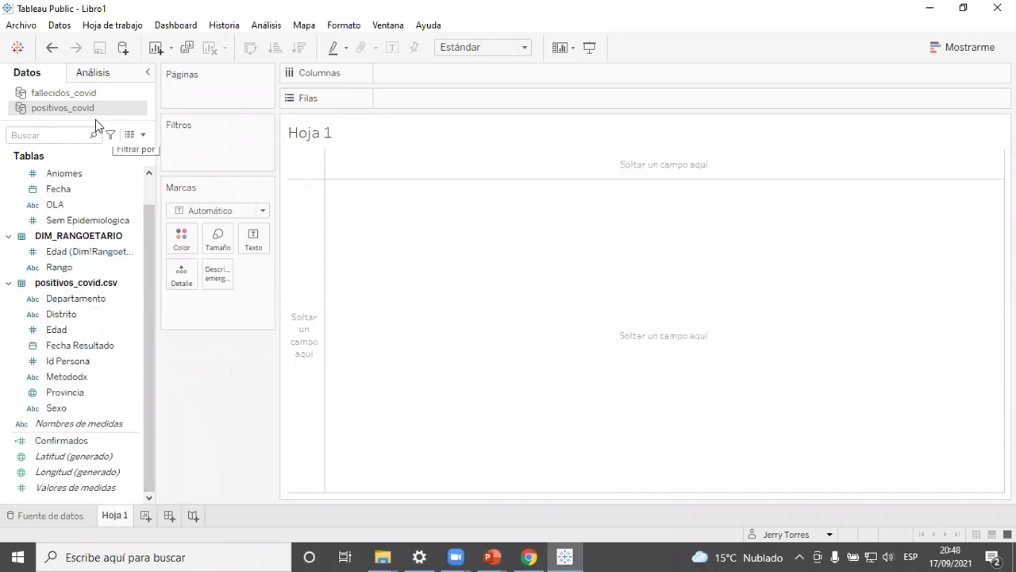
Convert the fallecidos_covid measures Anio, Aniomes, Edad and Edad Declarada to dimensions
left_click(68, 94)
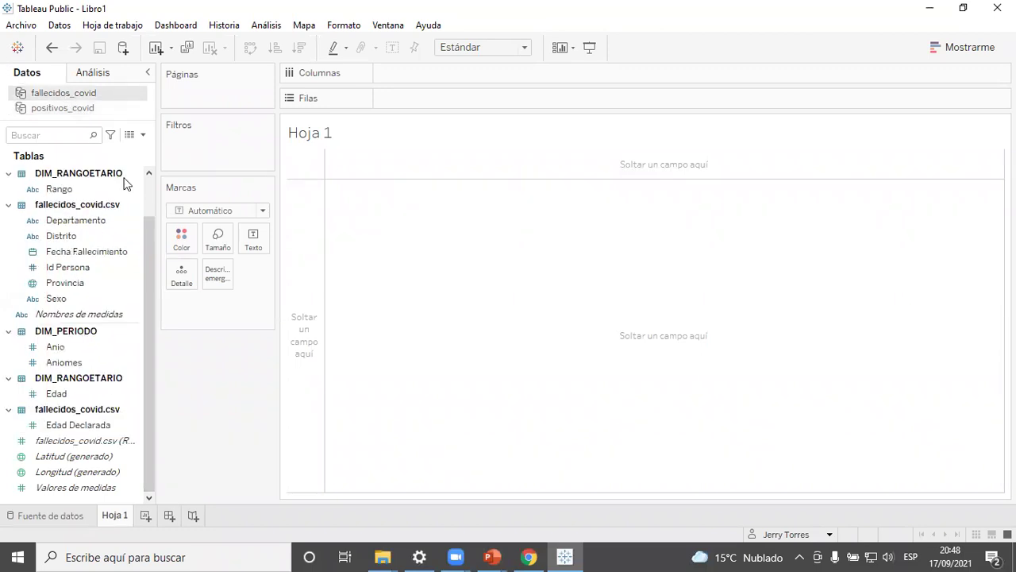
left_click(46, 347)
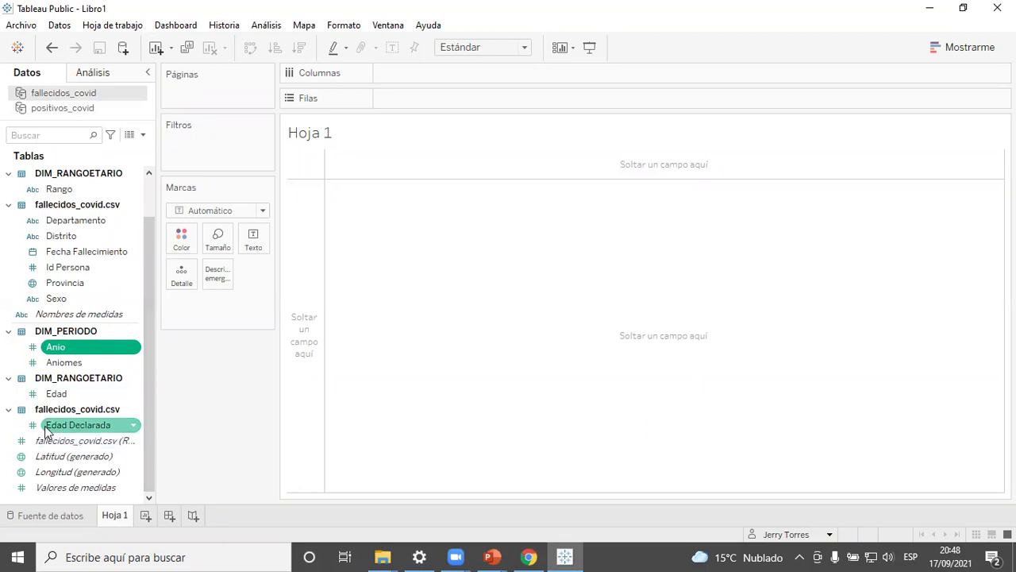
left_click(48, 426, "shift")
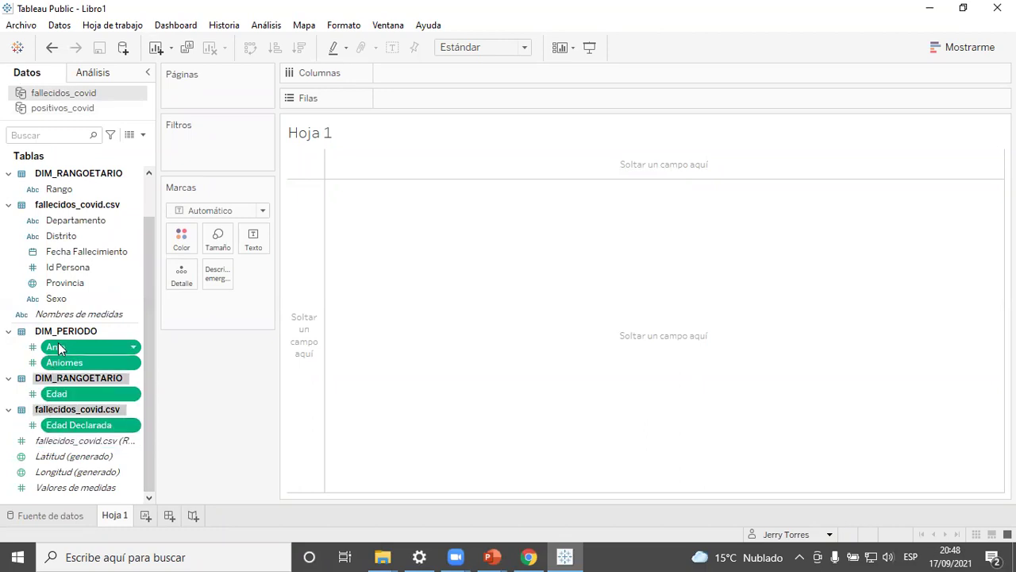
right_click(58, 343)
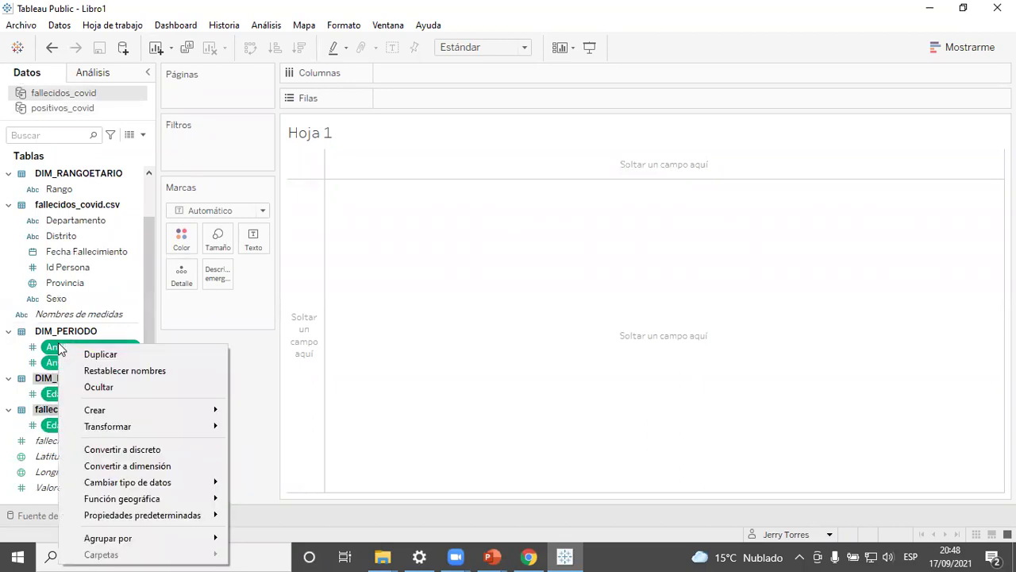
left_click(139, 463)
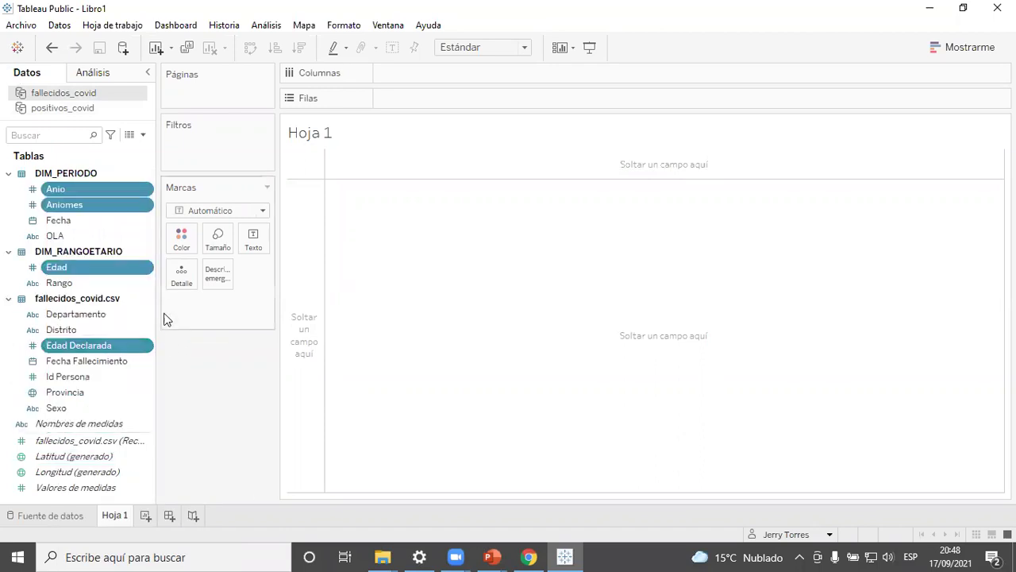
Start a calculated field from Id Persona in fallecidos_covid and name it Fallecidos
left_click(78, 381)
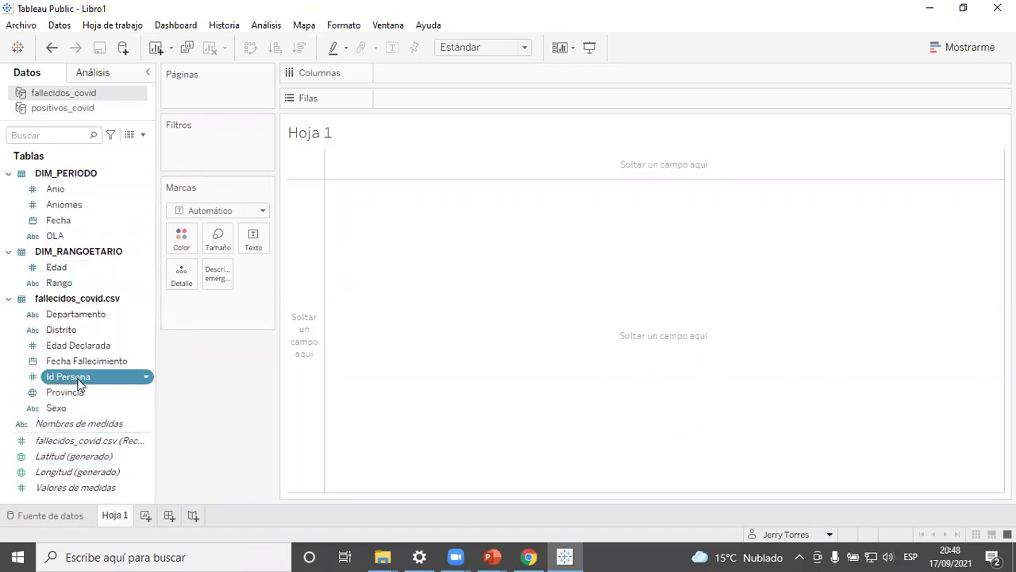
right_click(79, 380)
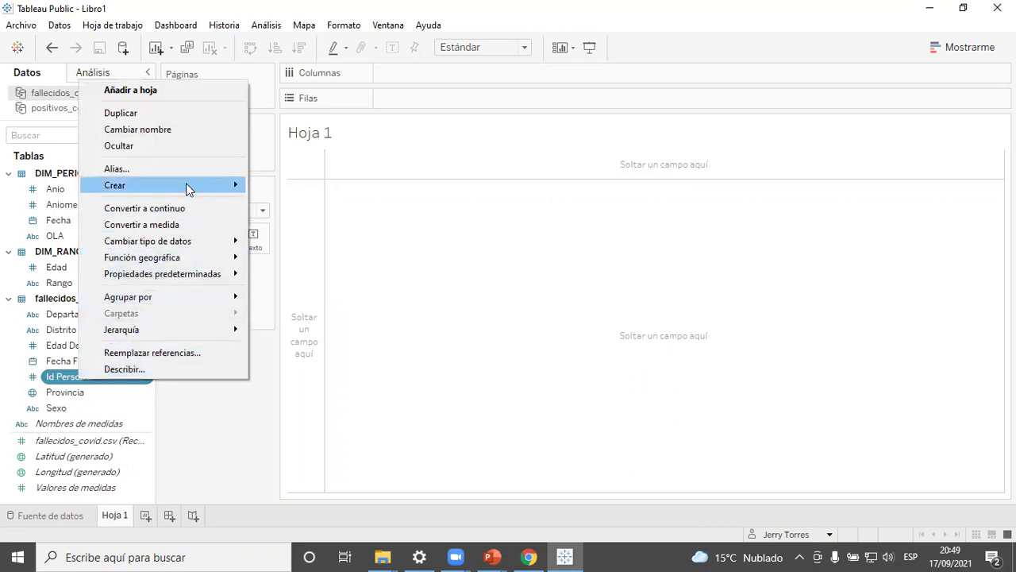
mouse_move(194, 184)
left_click(317, 185)
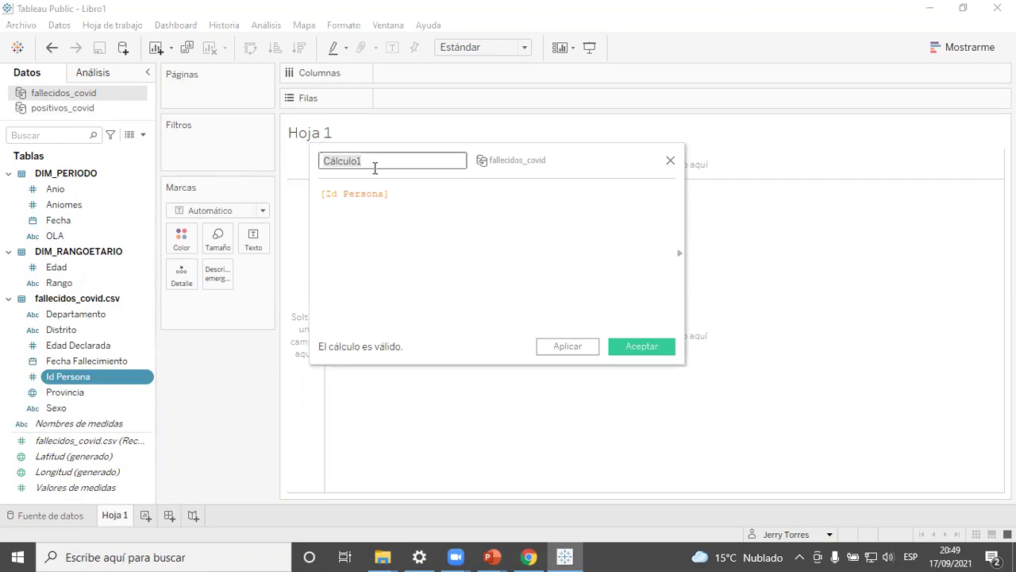
type("Fallecidos")
key("Tab")
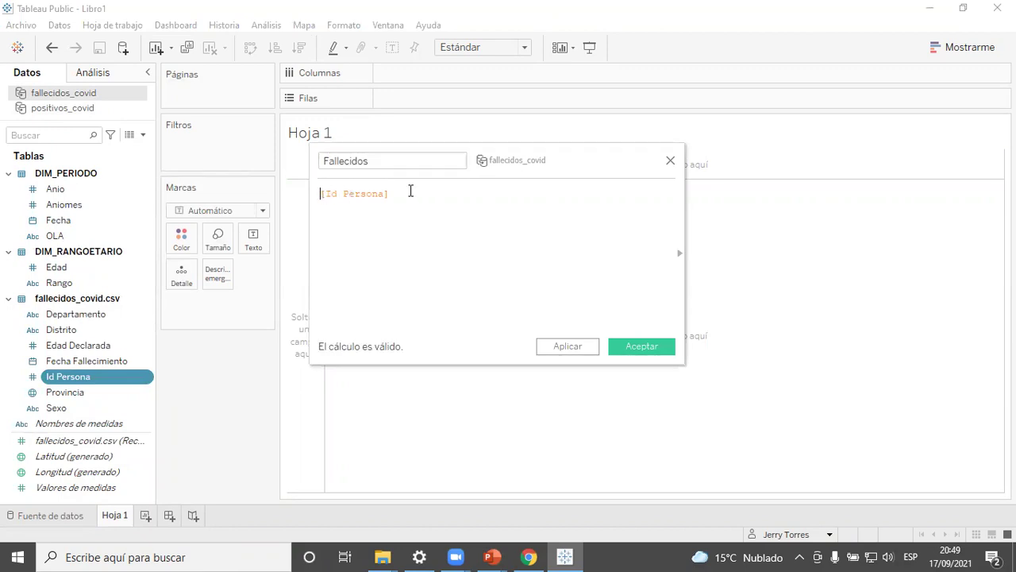
Set the Fallecidos formula to COUNT([Id Persona]) and save the calculated field
type("COUN")
key("Return")
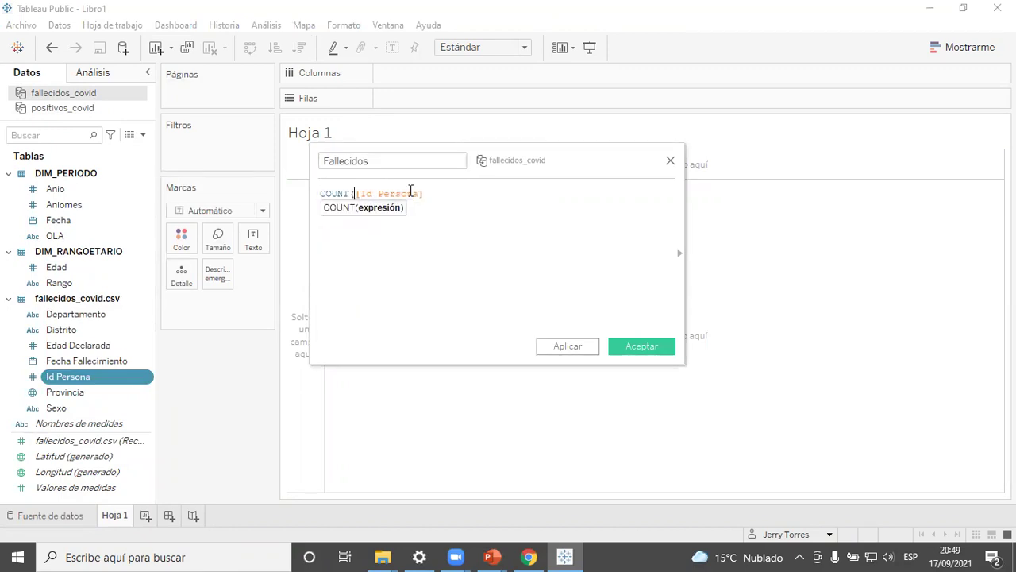
left_click(452, 201)
type(")")
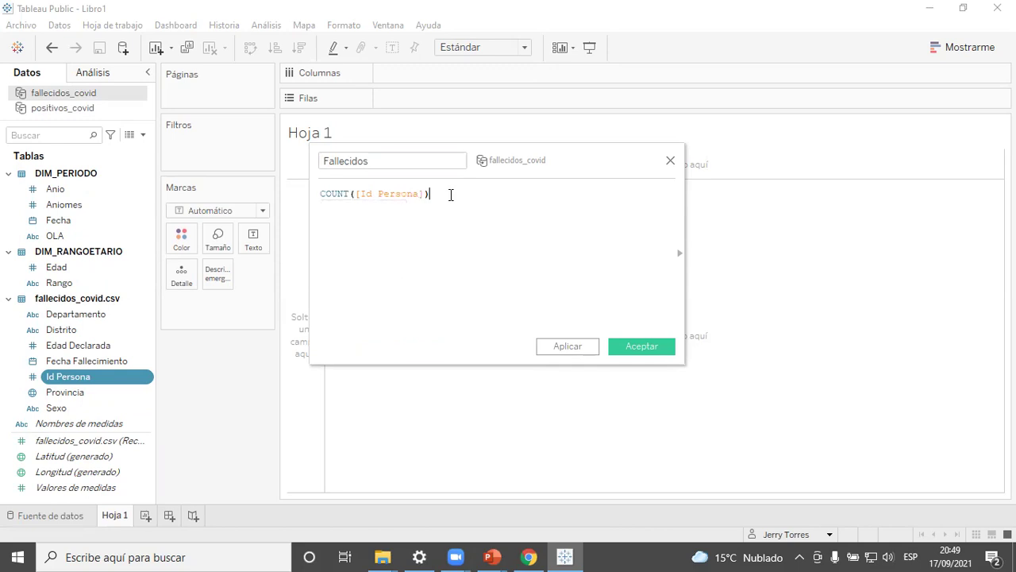
left_click(624, 341)
scroll(146, 311, "down", 1)
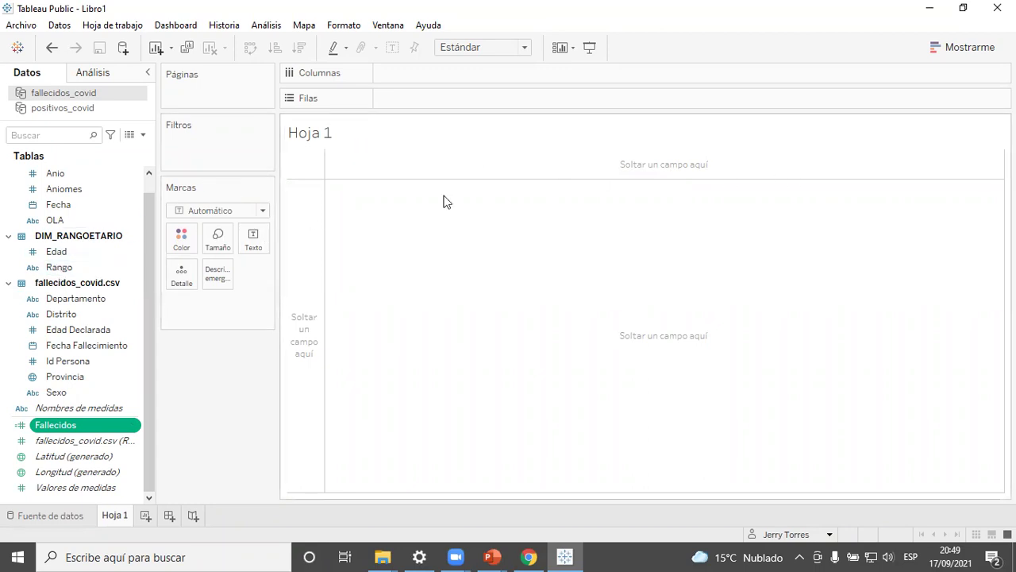
scroll(145, 223, "up", 1)
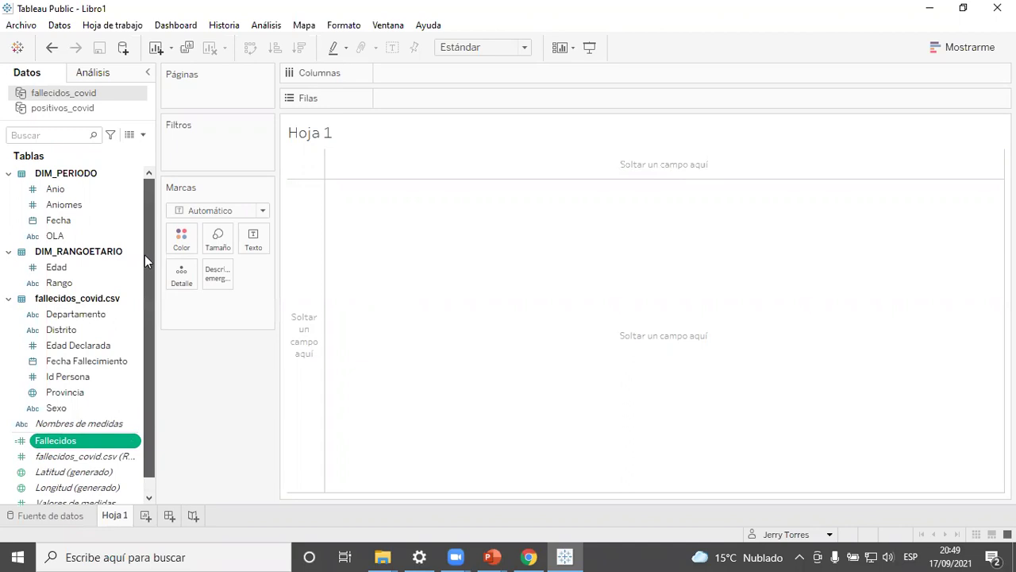
scroll(145, 255, "down", 1)
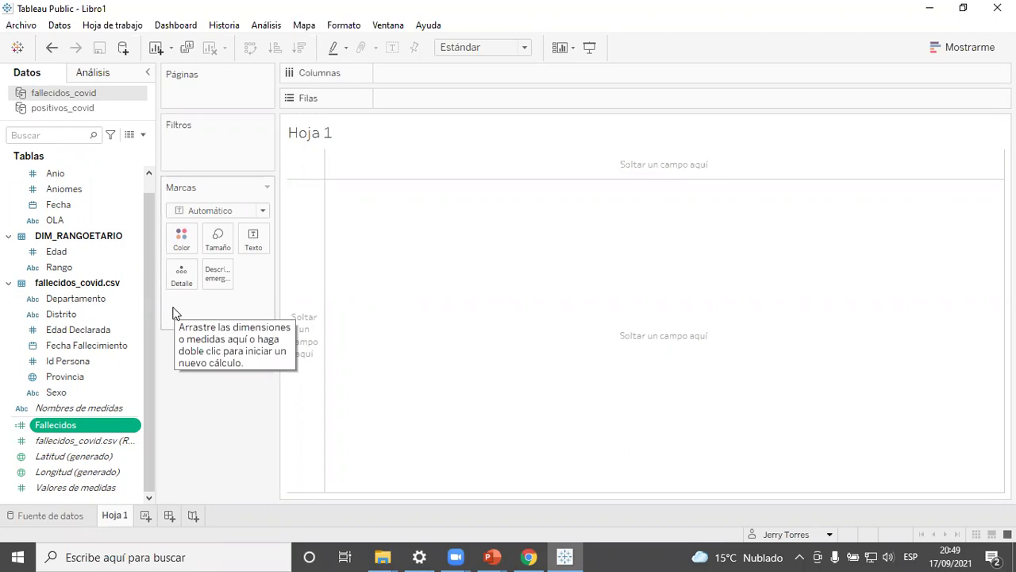
Place the Confirmados measure of positivos_covid in the empty view of Hoja 1
left_click(94, 107)
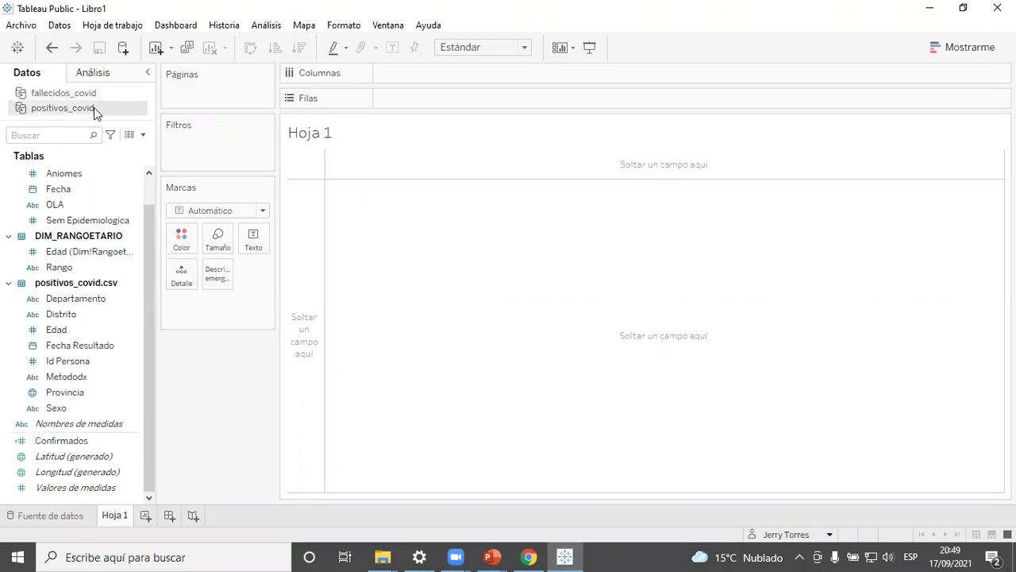
left_click(41, 445)
left_click(41, 445)
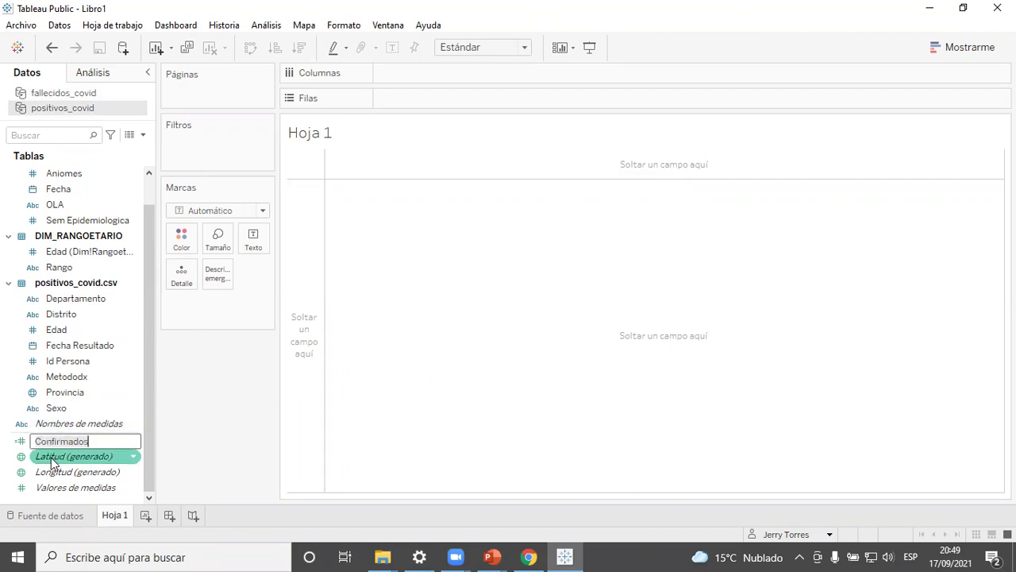
key("Return")
left_click_drag(54, 446, 628, 356)
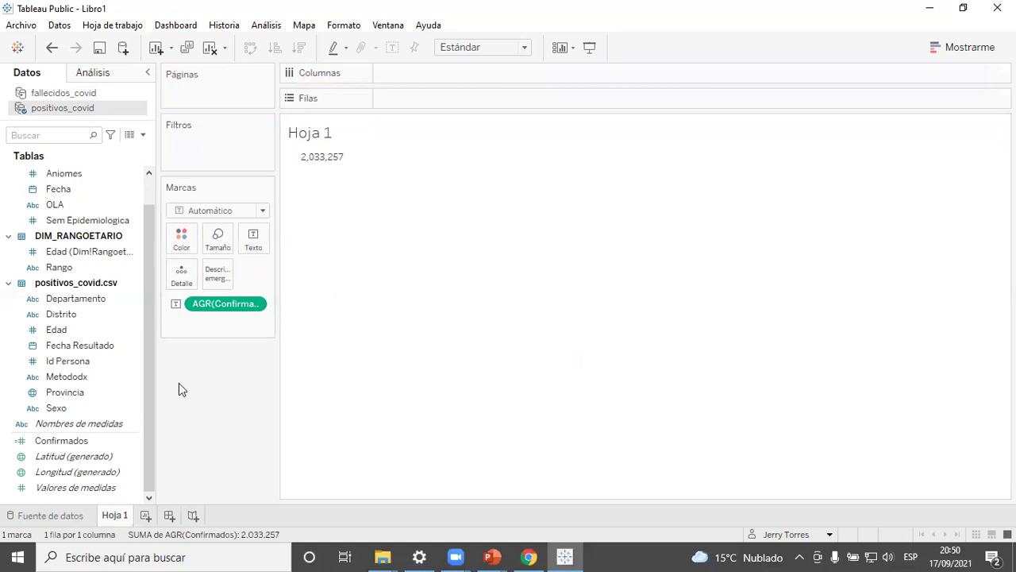
Rename the worksheet Hoja 1 as Confirmados
double_click(114, 516)
type("Confirmados")
key("Return")
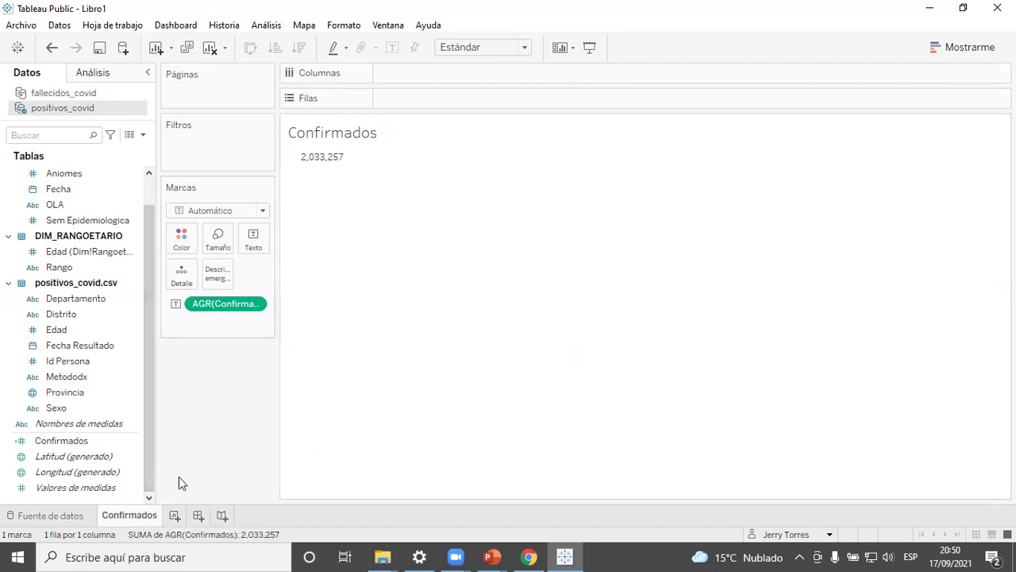
Add a worksheet named Fallecidos and place the Fallecidos measure of fallecidos_covid in its view
left_click(174, 517)
double_click(176, 514)
type("Fallecidos")
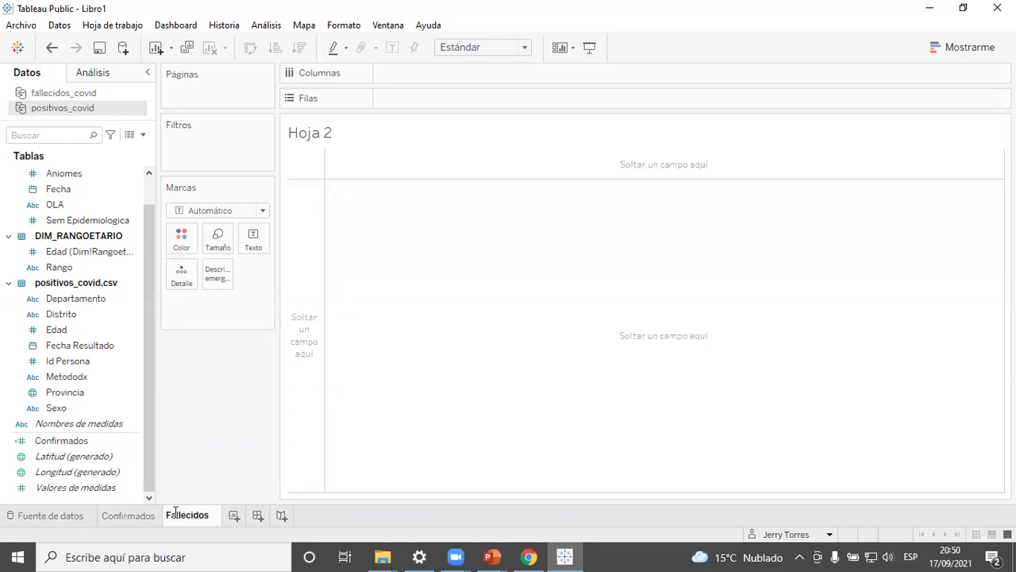
key("Return")
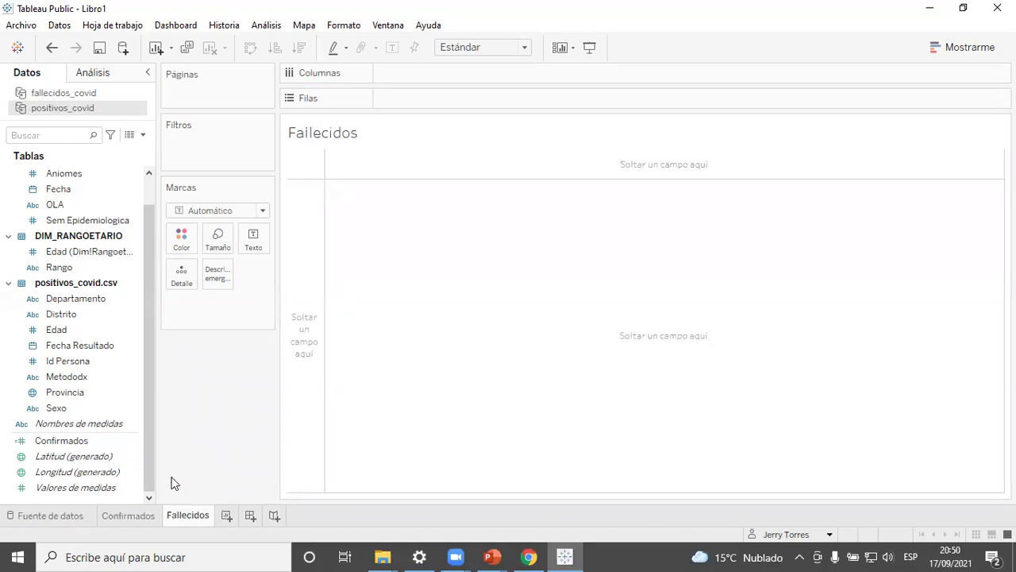
left_click(93, 98)
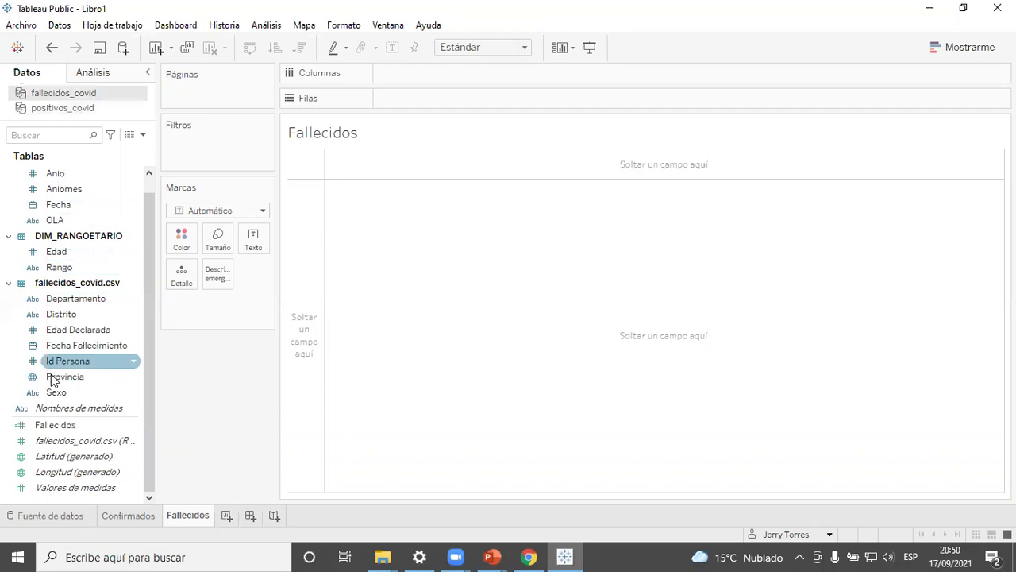
left_click_drag(51, 426, 468, 329)
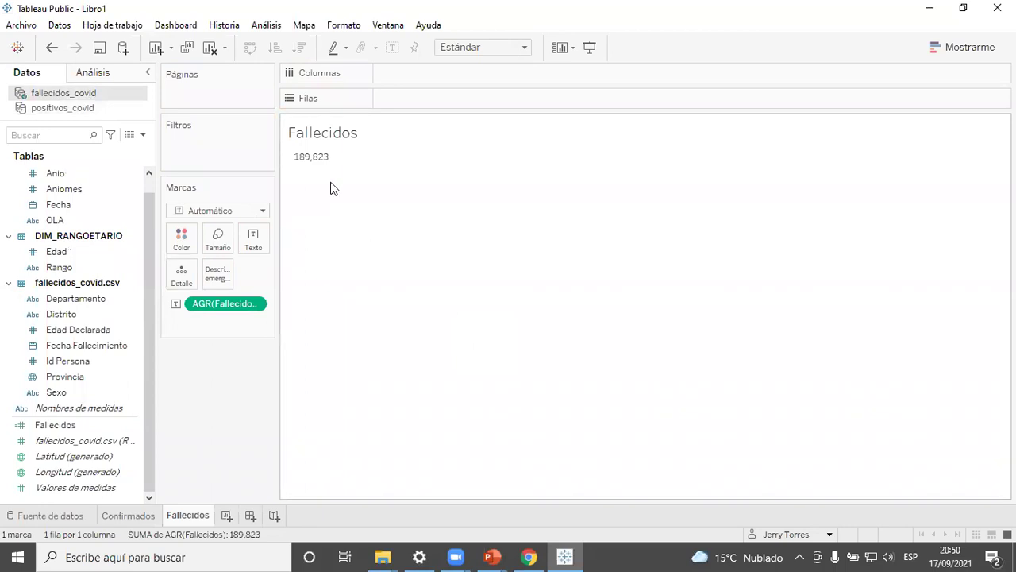
On the Confirmados sheet, activate Edad and Fecha of fallecidos_covid as linking fields between the two data sources
left_click(144, 516)
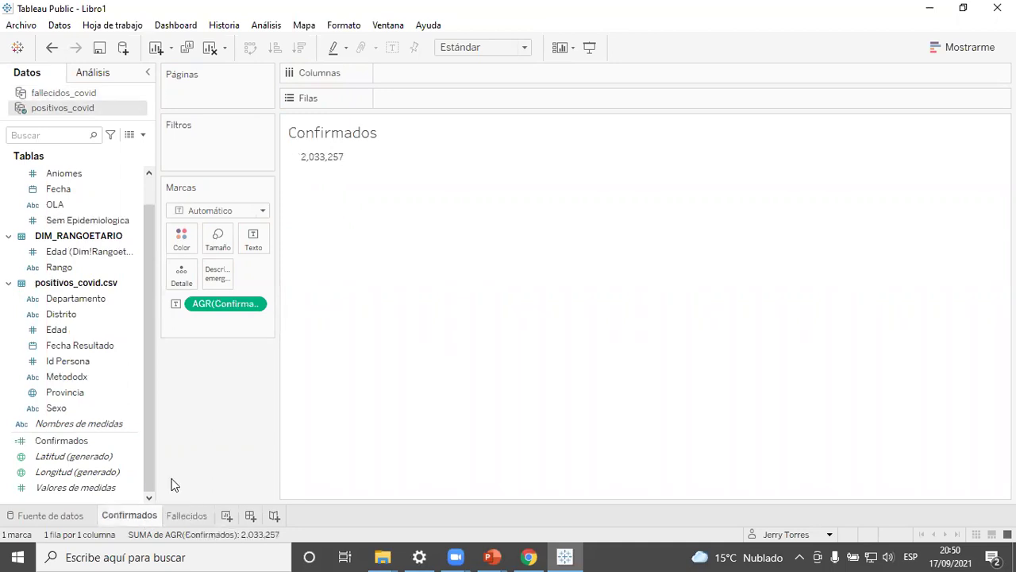
left_click(97, 93)
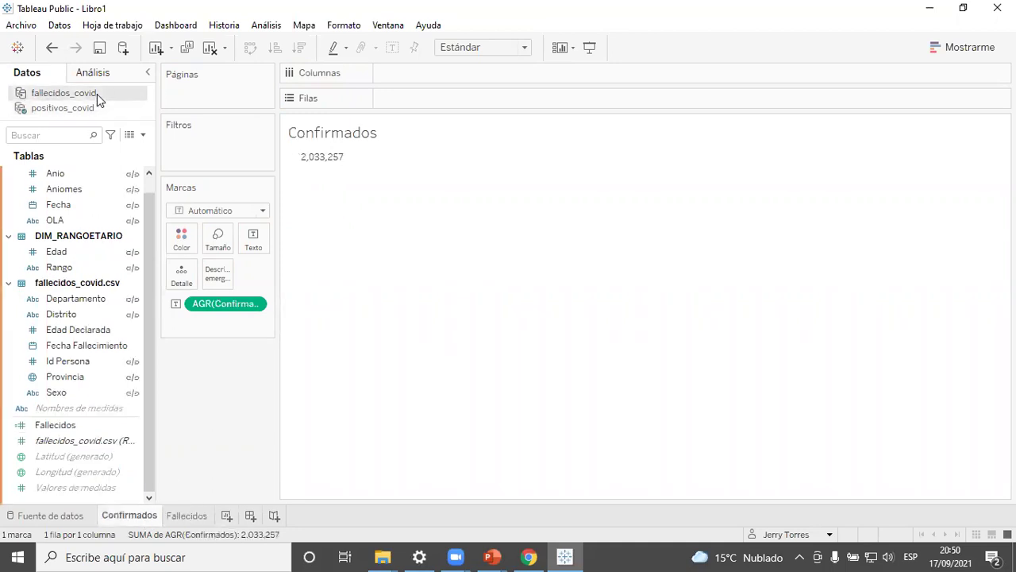
left_click(84, 108)
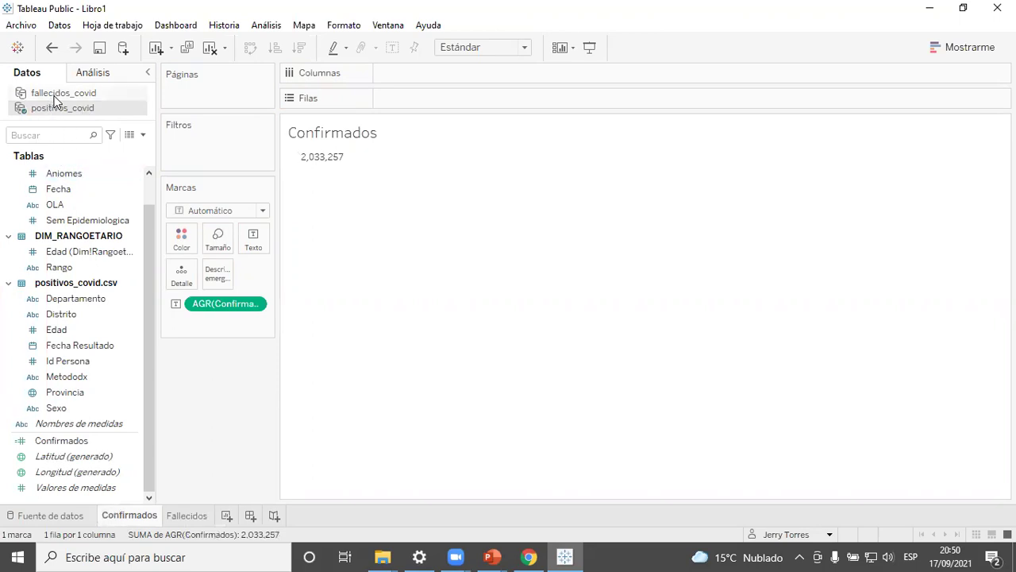
left_click(30, 92)
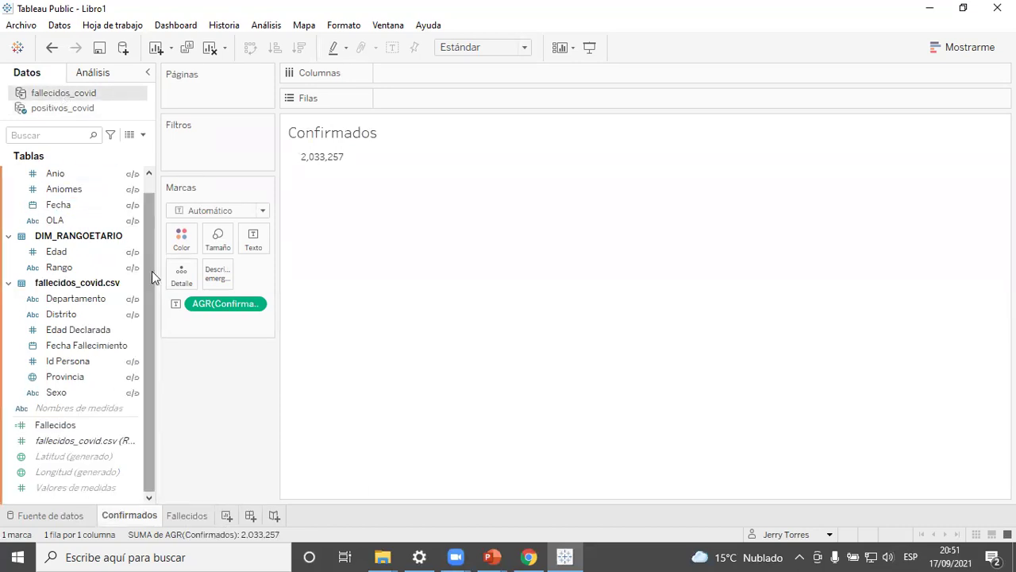
left_click_drag(152, 271, 151, 240)
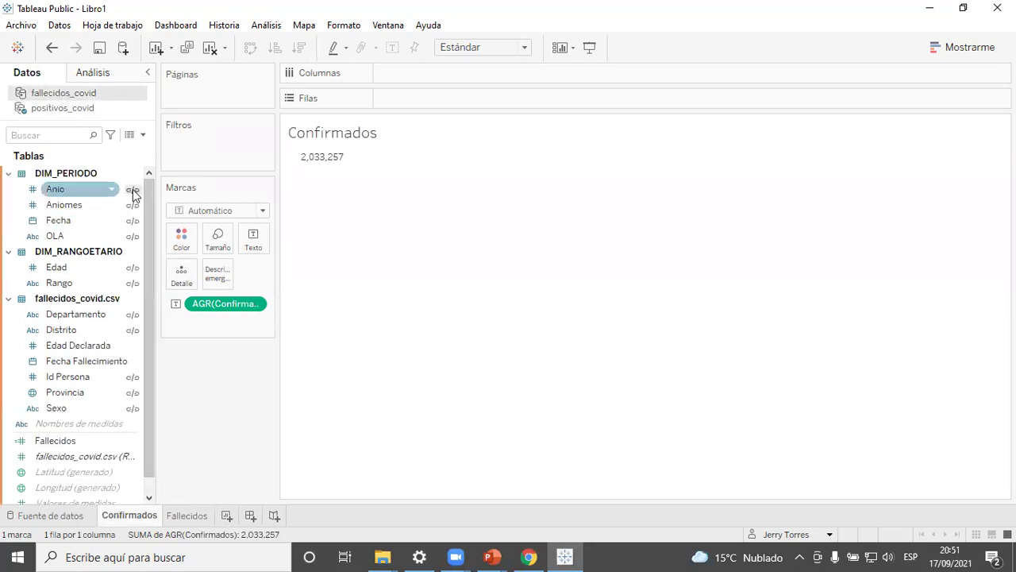
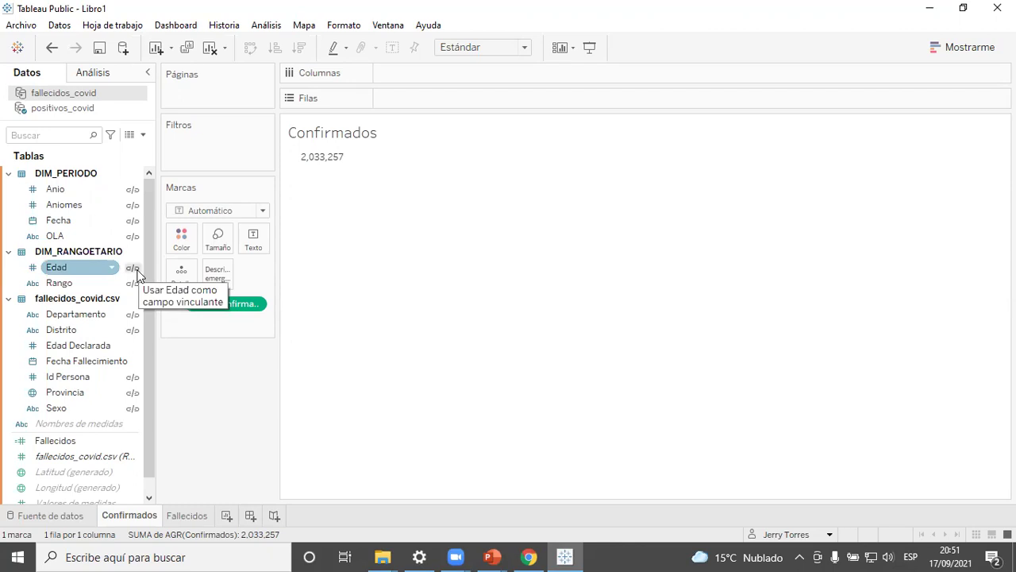
left_click(133, 269)
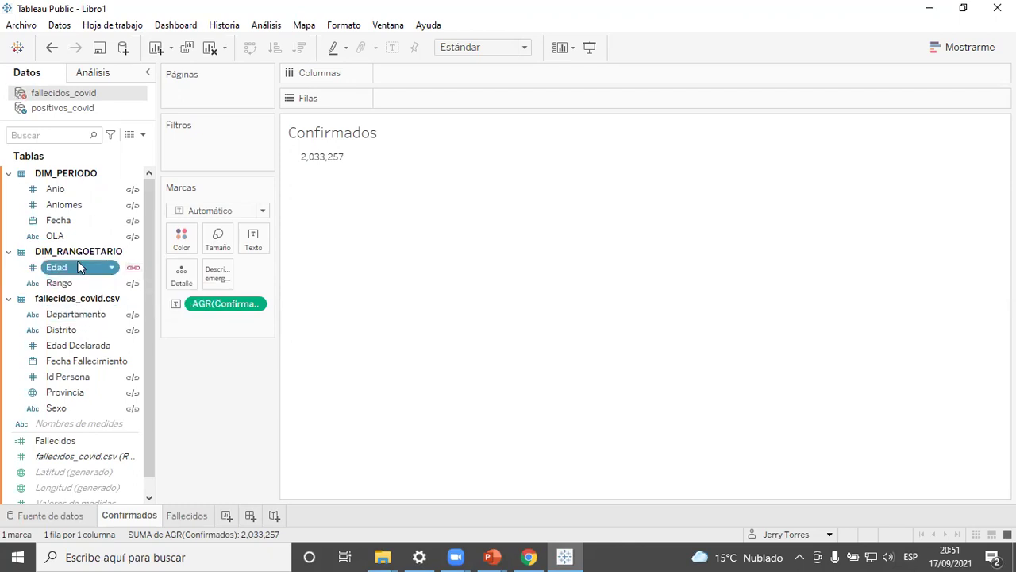
left_click(134, 226)
left_click(134, 225)
Activate Sexo and Departamento of fallecidos_covid as further linking fields for the Confirmados sheet
scroll(114, 337, "down", 1)
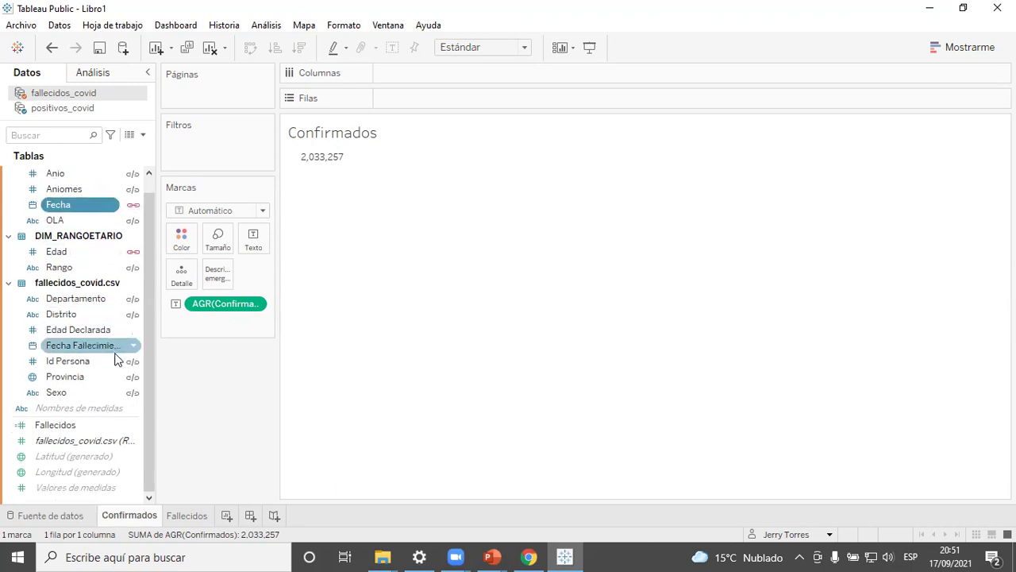
left_click(133, 394)
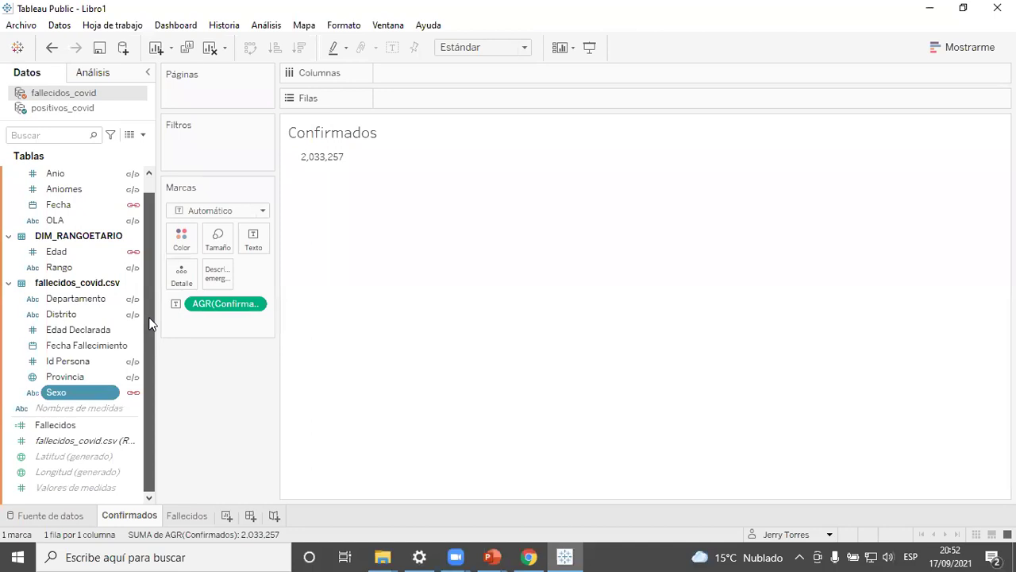
scroll(151, 298, "up", 1)
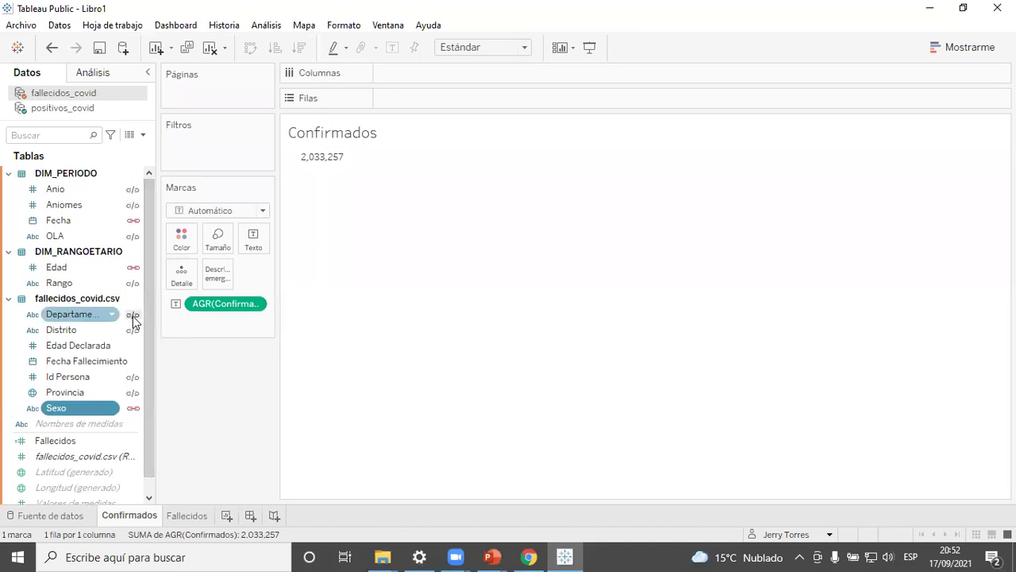
left_click(133, 315)
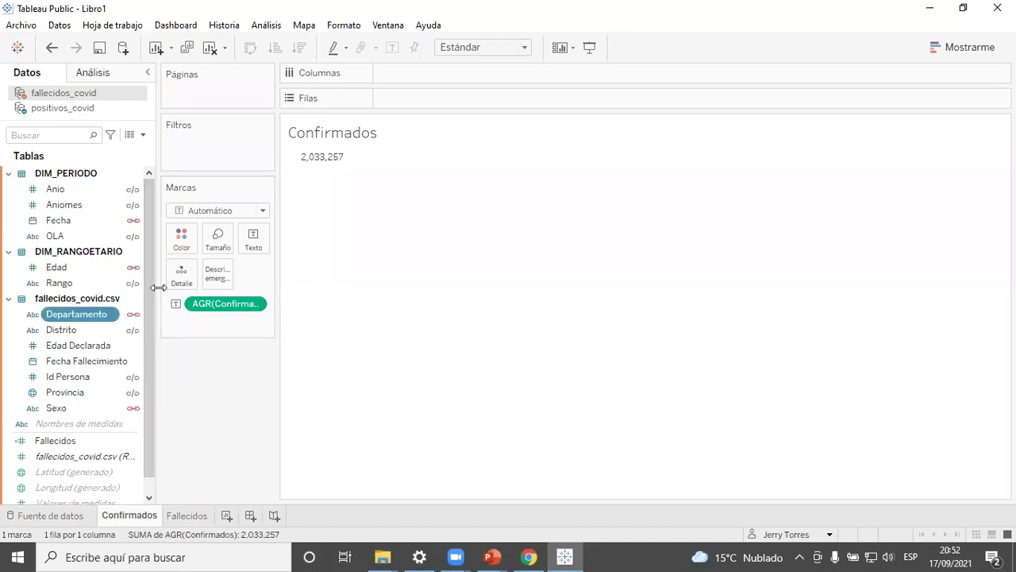
scroll(152, 289, "down", 1)
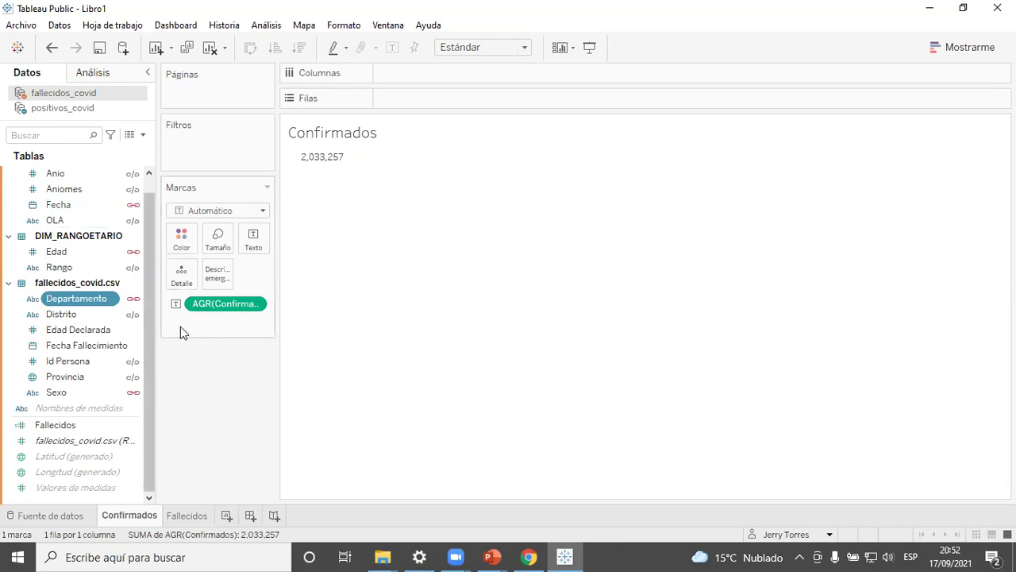
On the Fallecidos sheet, activate Fecha of positivos_covid as a linking field
left_click(181, 516)
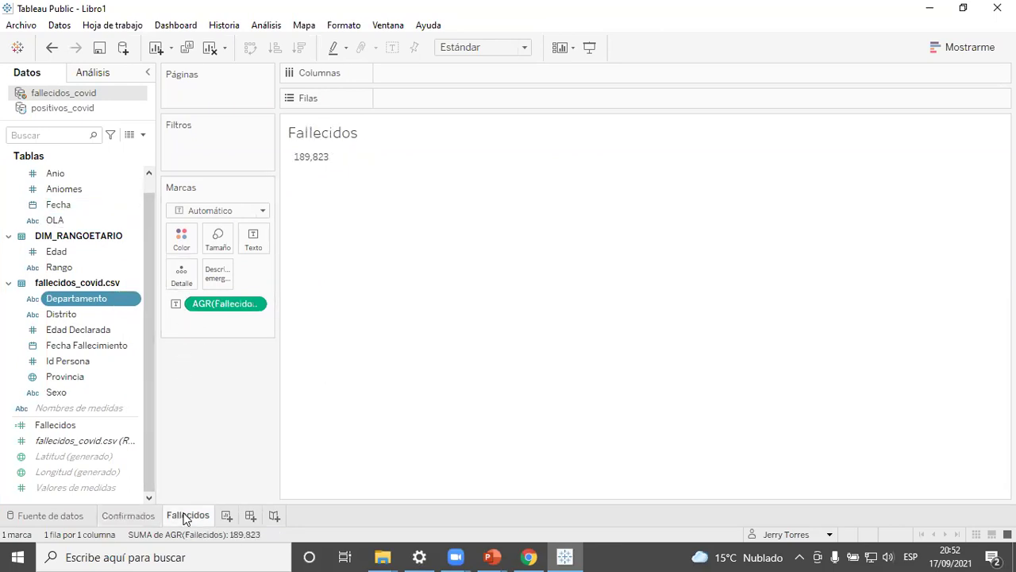
left_click(94, 108)
scroll(150, 274, "up", 1)
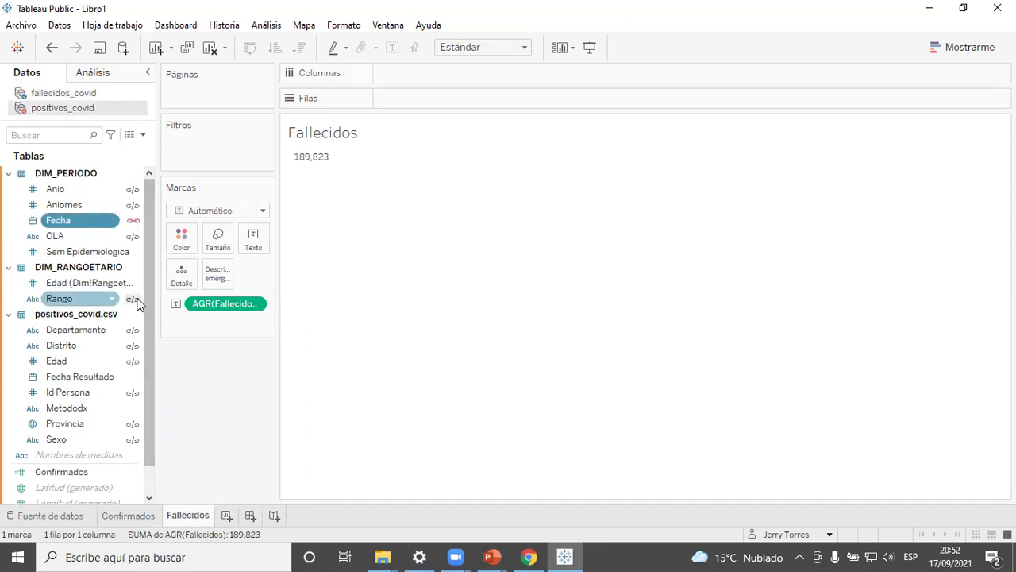
On the Fallecidos sheet, activate Edad and Sexo of positivos_covid as linking fields between the two data sources
left_click_drag(156, 270, 204, 267)
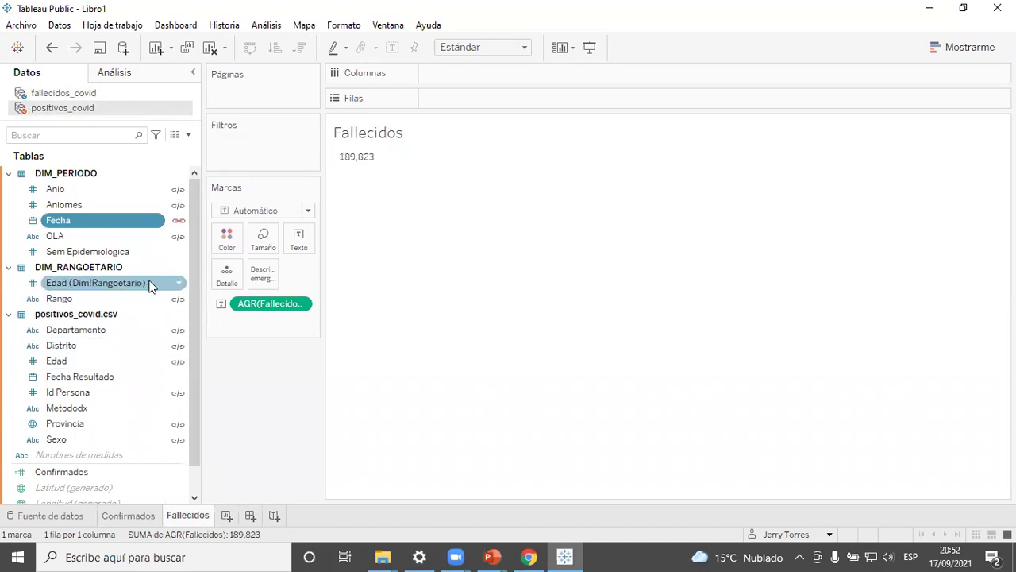
left_click(177, 286)
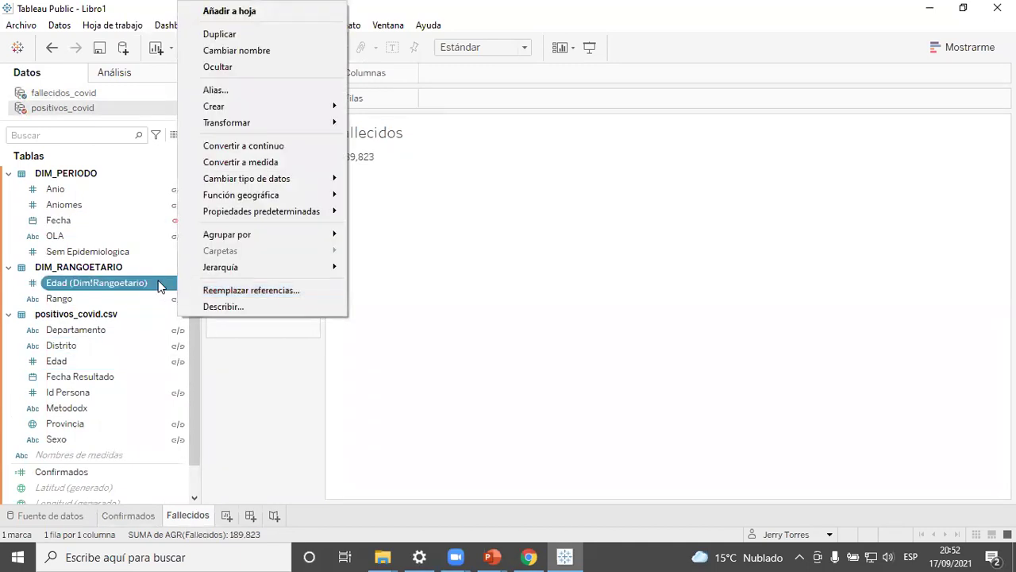
left_click(188, 257)
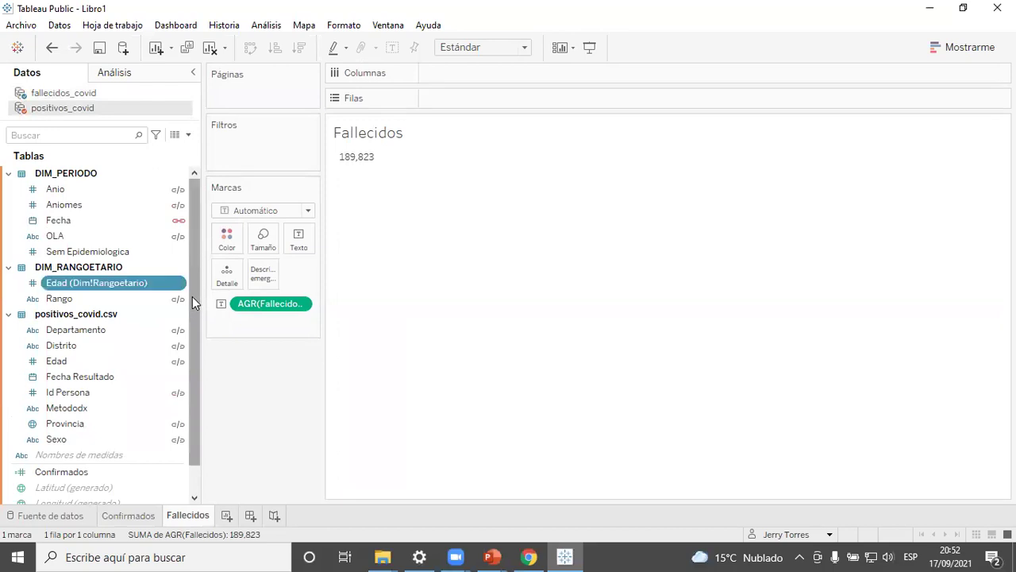
left_click_drag(192, 296, 191, 342)
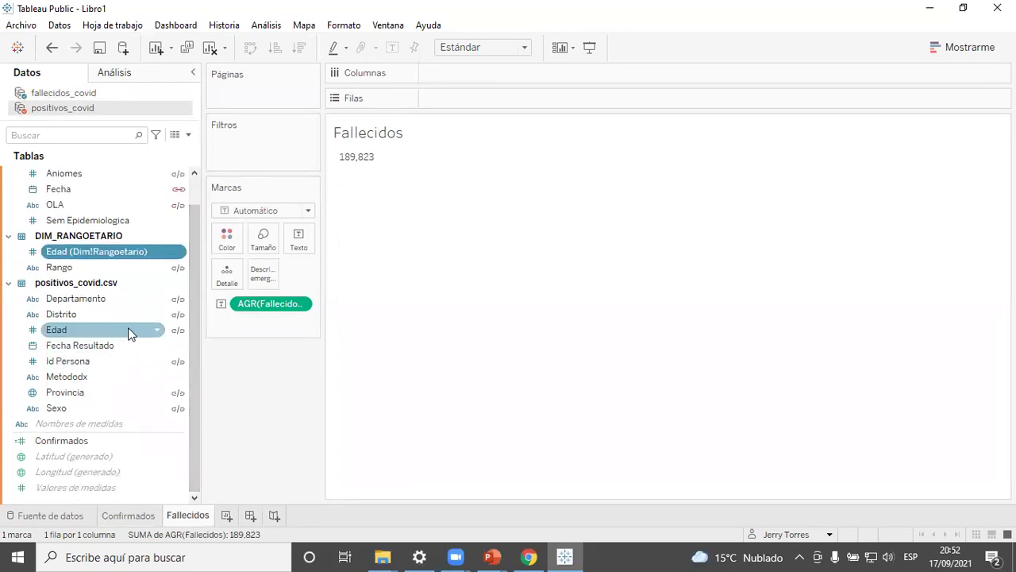
left_click(182, 333)
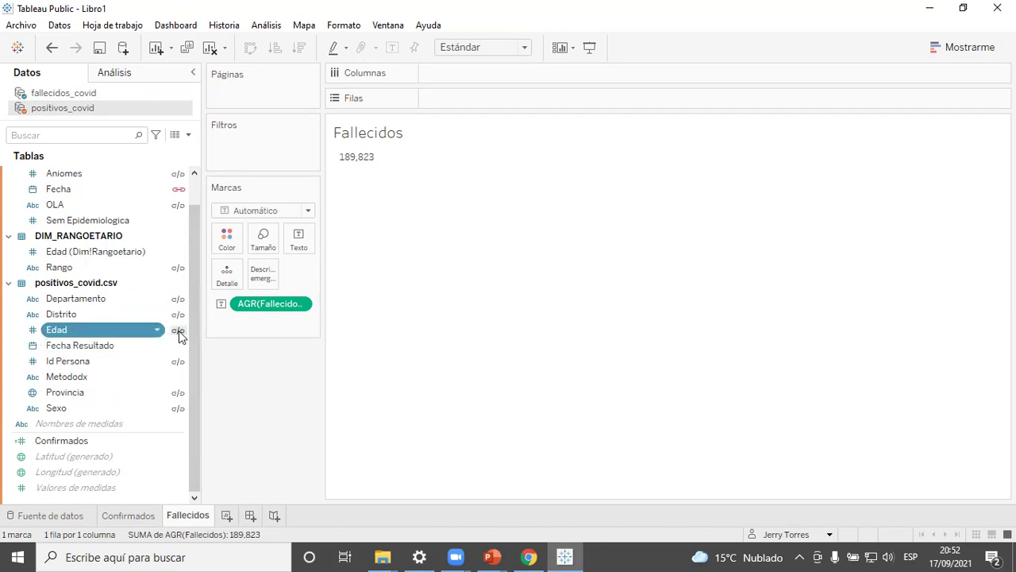
left_click(178, 330)
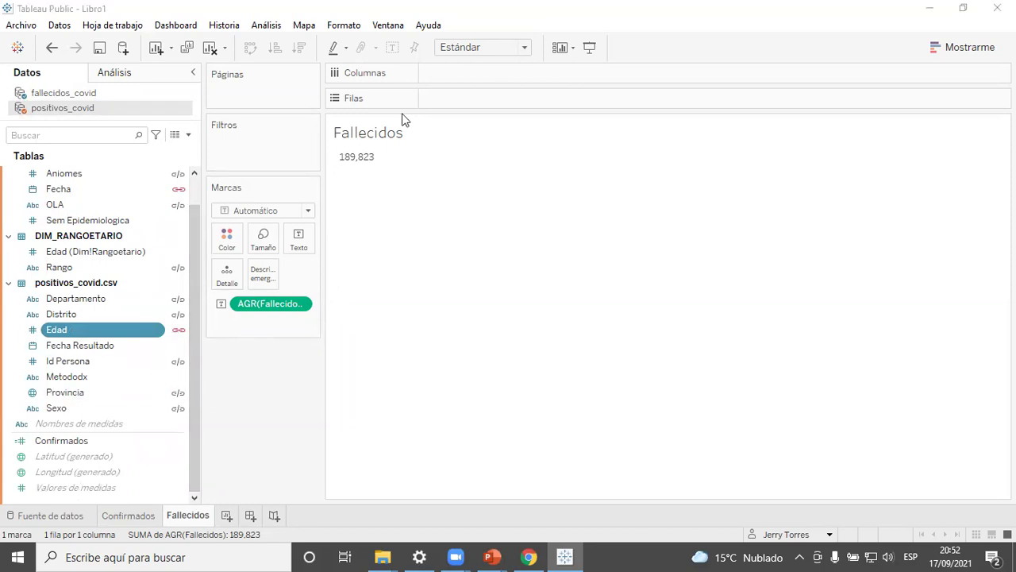
left_click(179, 409)
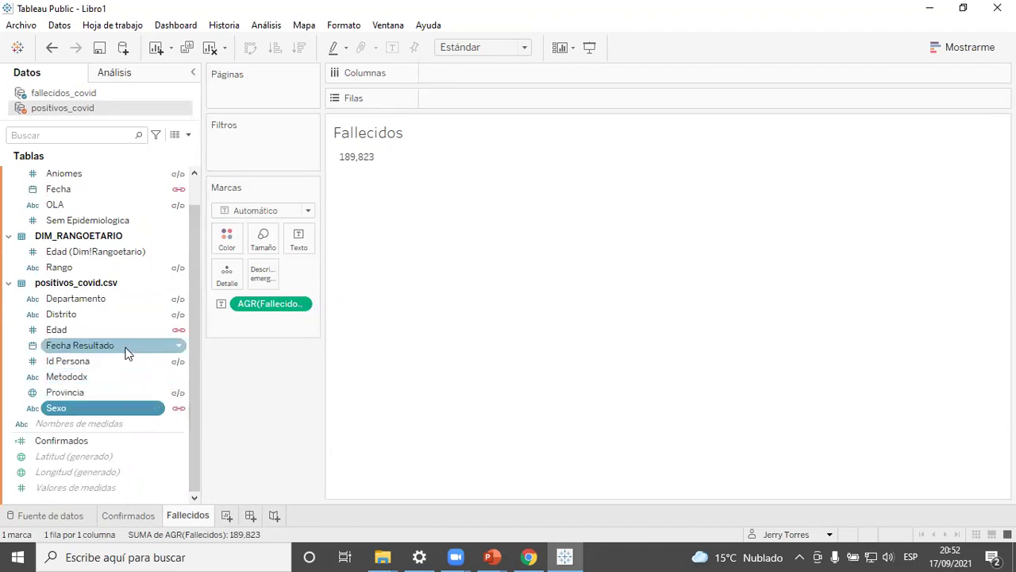
Compare the linking fields used on the Confirmados sheet, and activate Departamento of positivos_covid as a linking field on the Fallecidos sheet
scroll(201, 211, "up", 2)
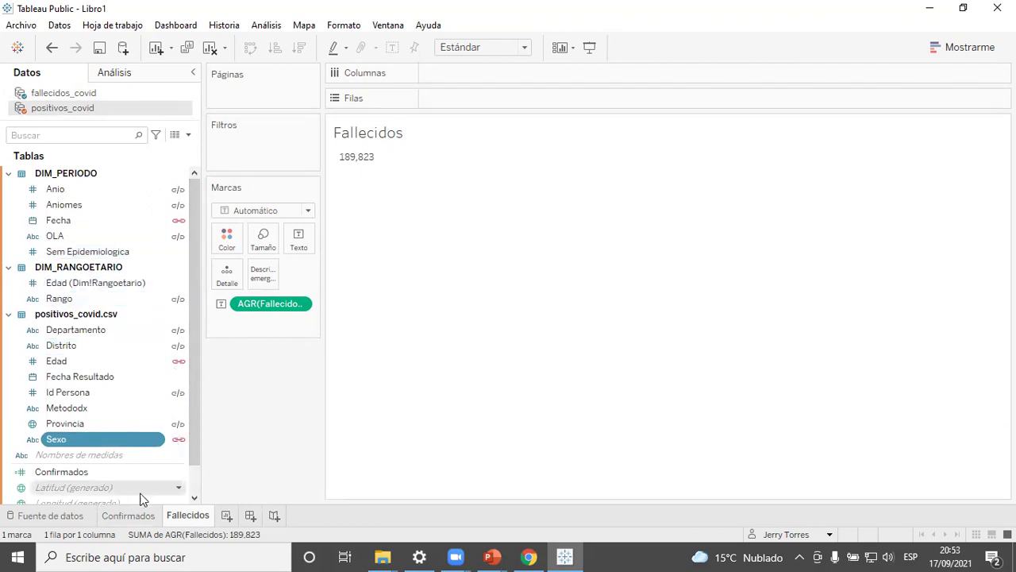
left_click(131, 515)
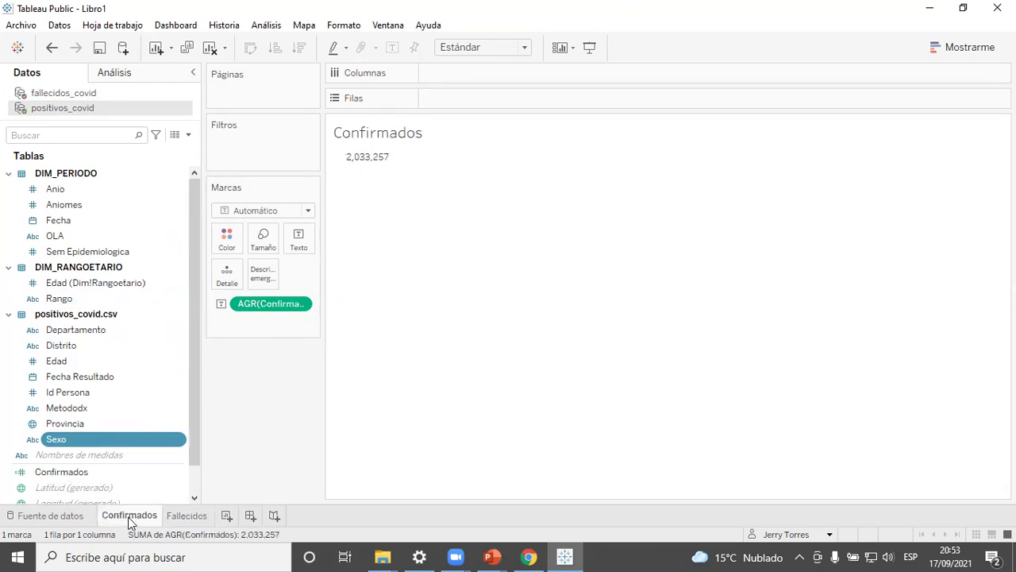
left_click(76, 93)
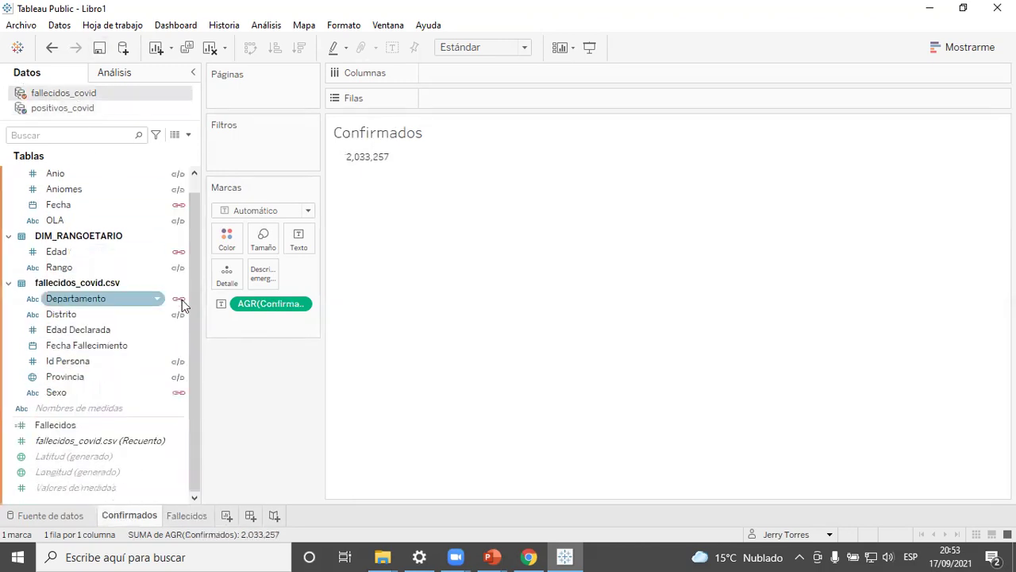
left_click(186, 515)
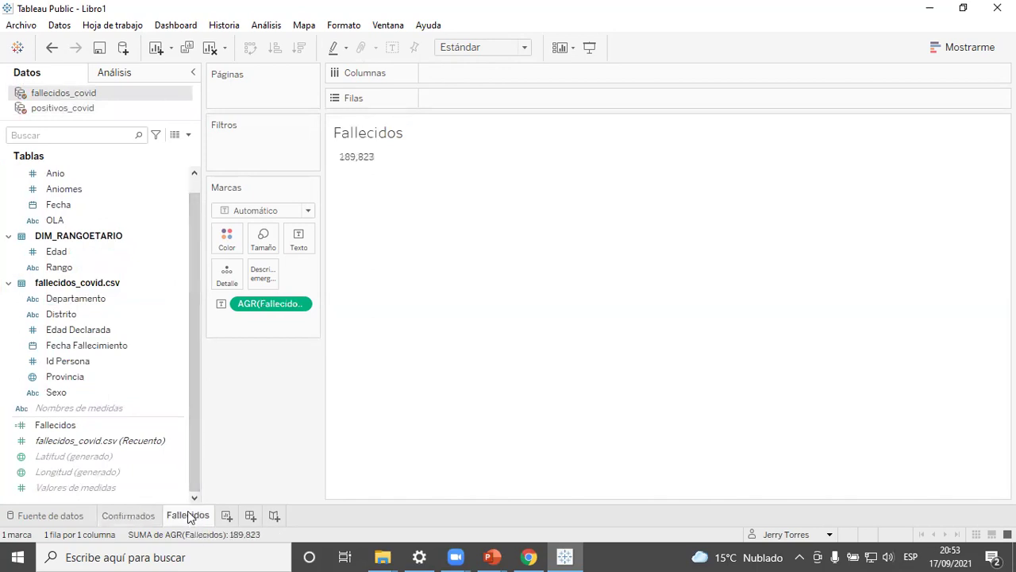
left_click(111, 109)
left_click(177, 329)
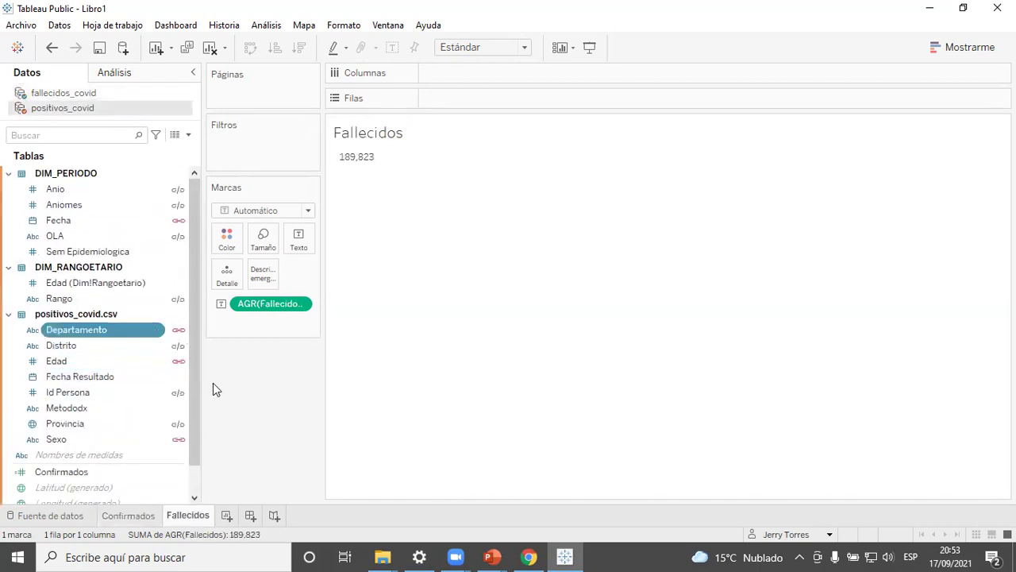
On the Confirmados sheet, add a filter on Departamento of positivos_covid with all values selected
left_click(137, 517)
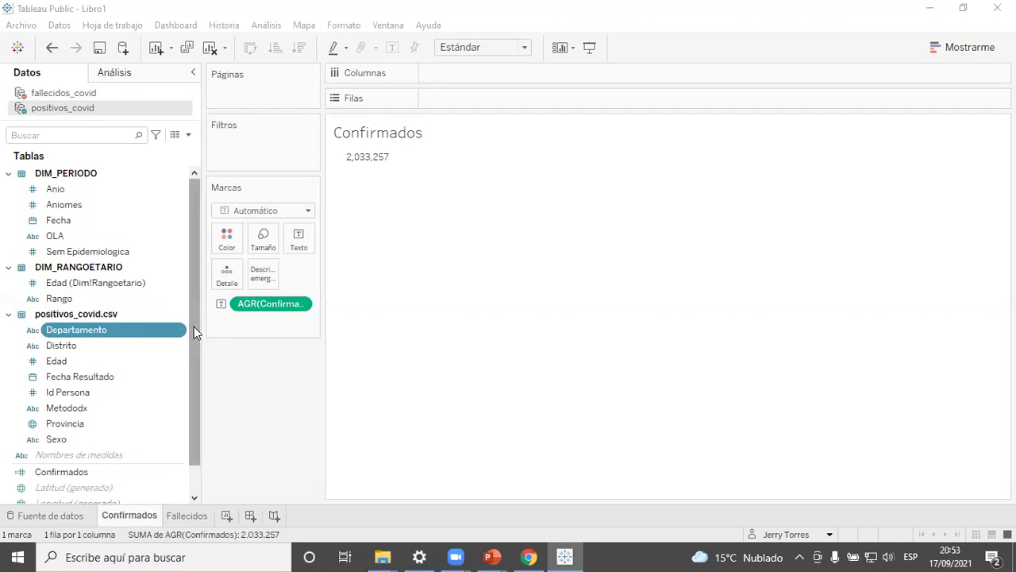
left_click(90, 93)
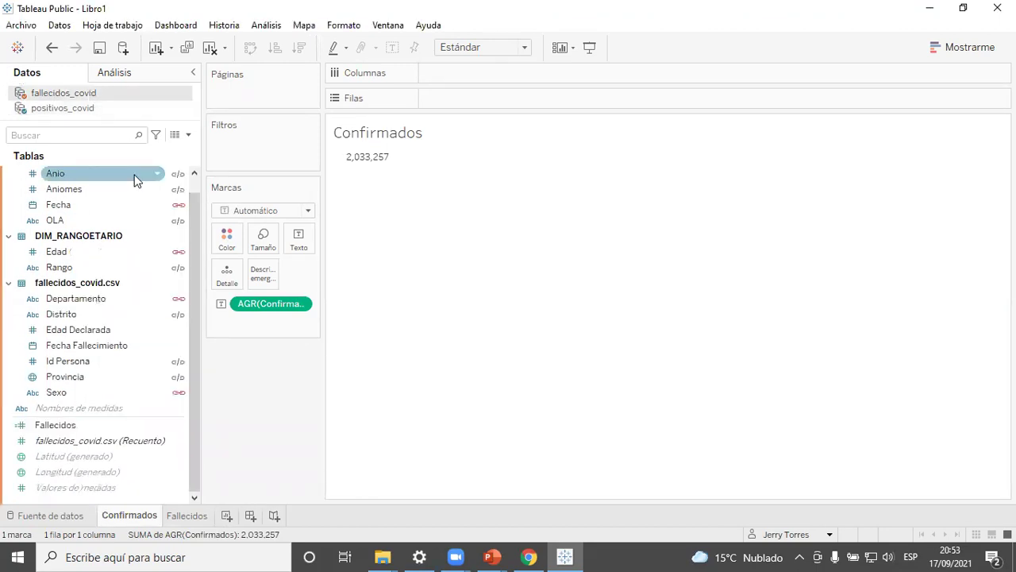
left_click(88, 110)
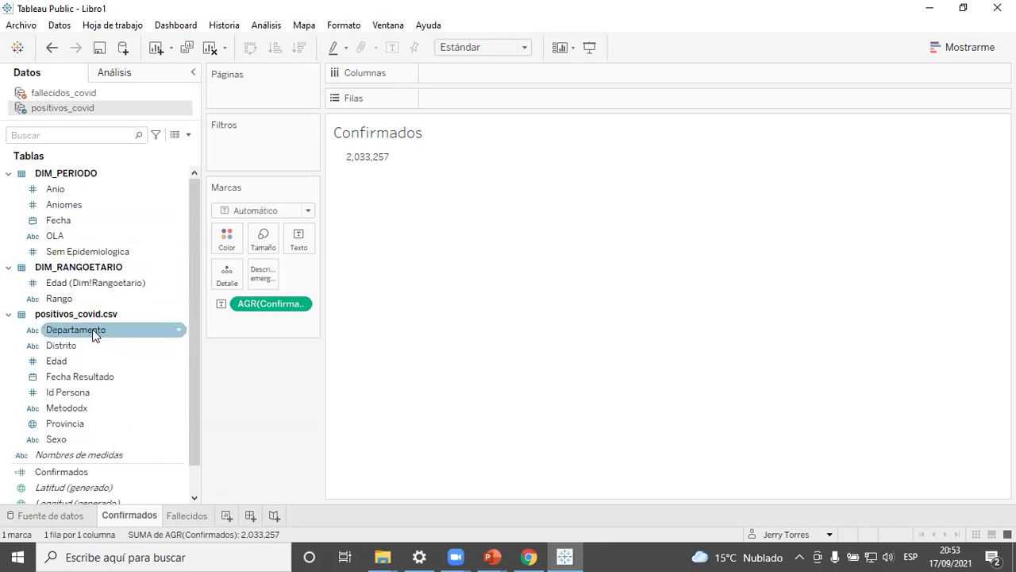
left_click_drag(92, 328, 296, 139)
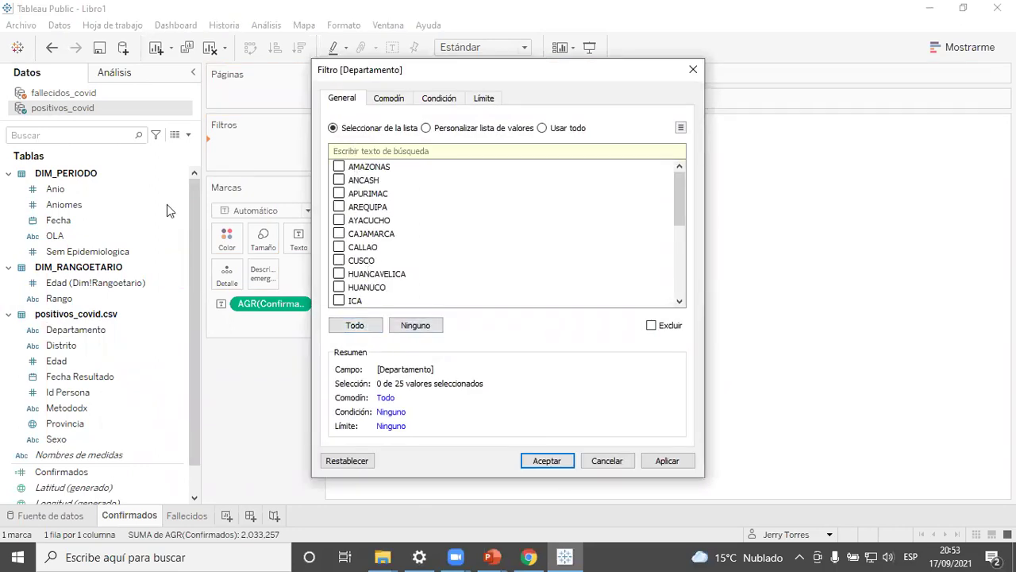
left_click(348, 325)
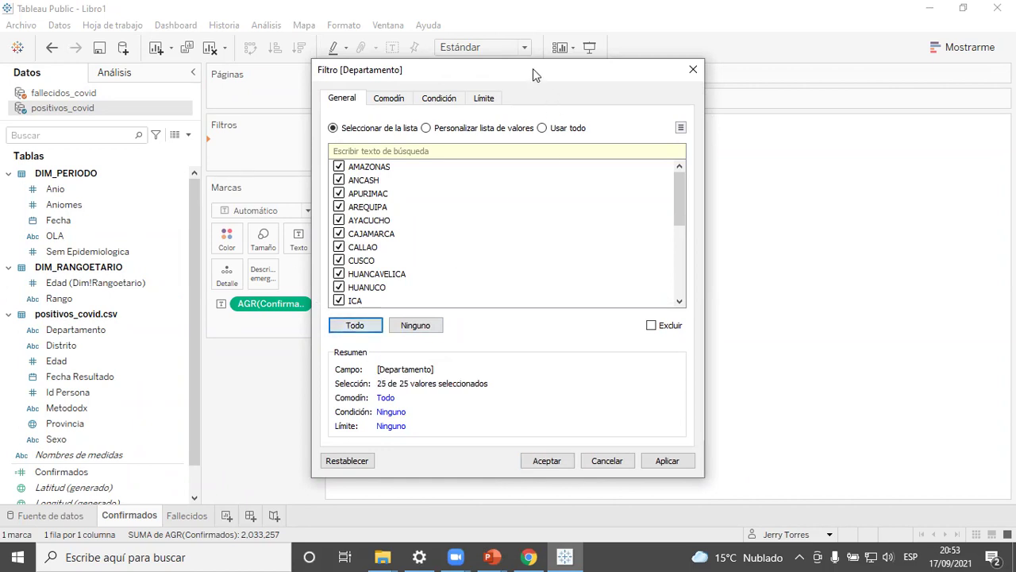
left_click_drag(533, 68, 346, 10)
left_click(359, 402)
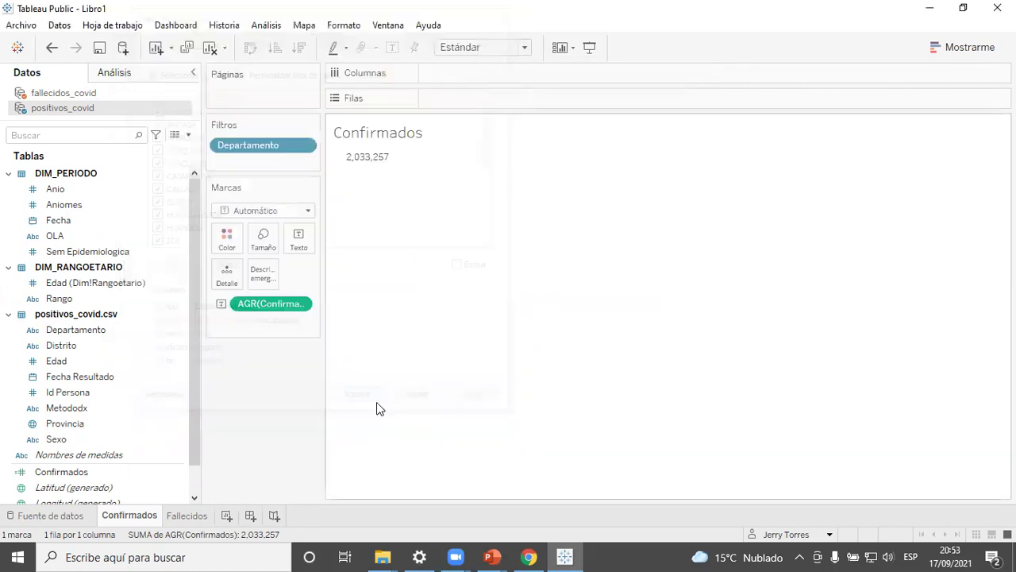
Apply the Departamento filter to all worksheets using related data sources and check it on the Fallecidos sheet
left_click(303, 146)
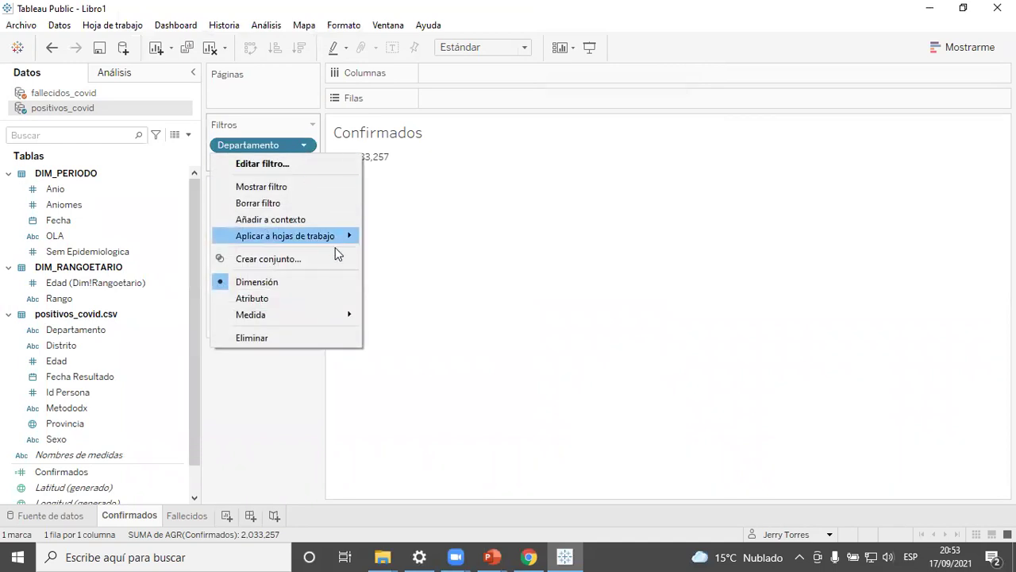
mouse_move(339, 241)
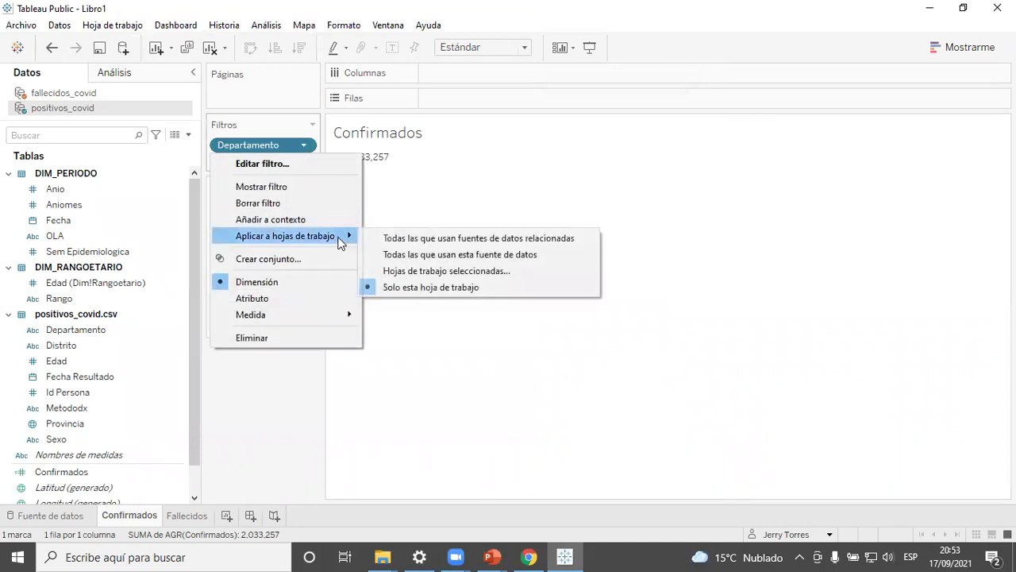
left_click(427, 237)
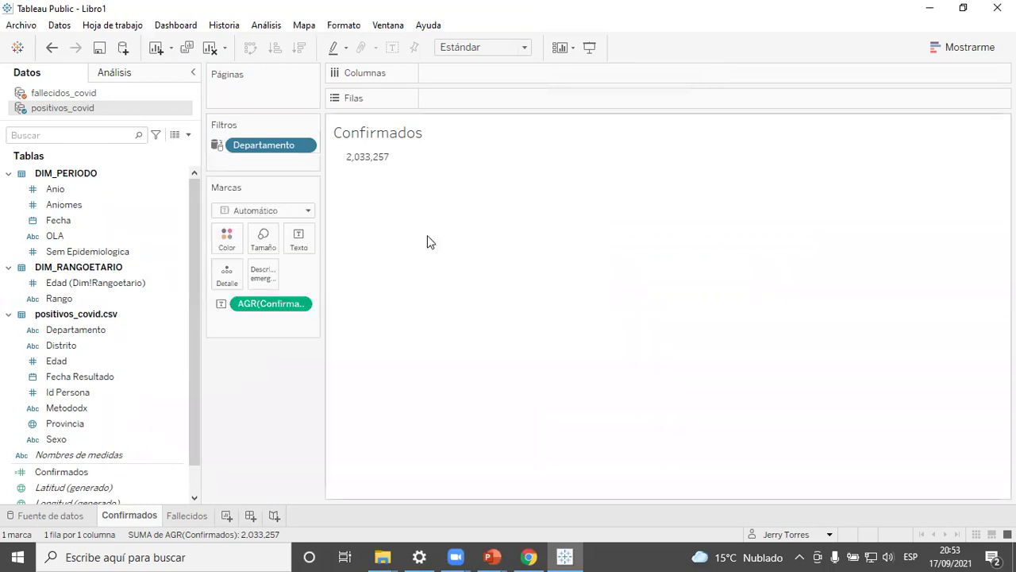
left_click(192, 514)
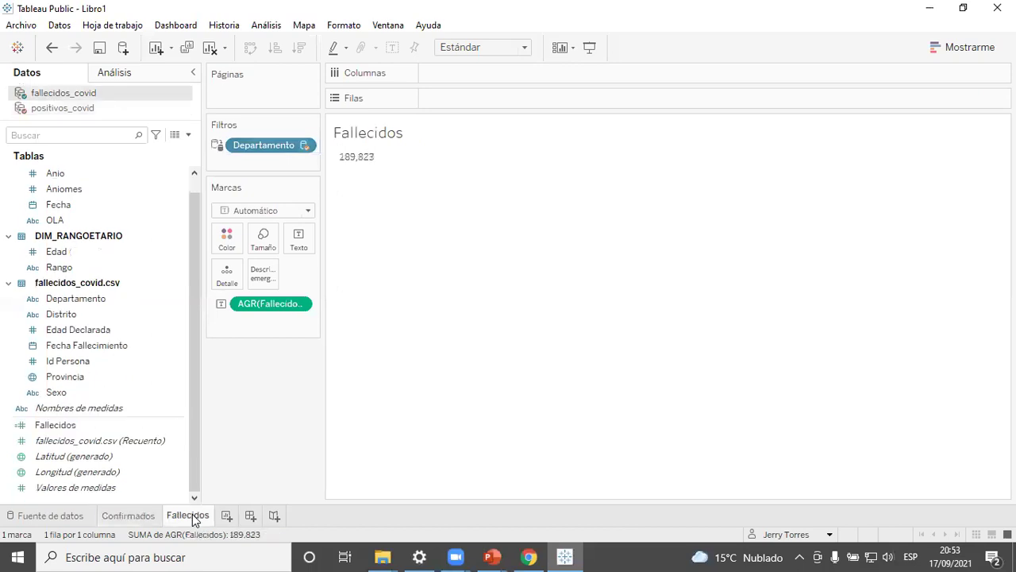
On the Confirmados sheet, add a filter on Rango of DIM_RANGOETARIO with all age ranges selected
left_click(131, 515)
scroll(199, 280, "down", 2)
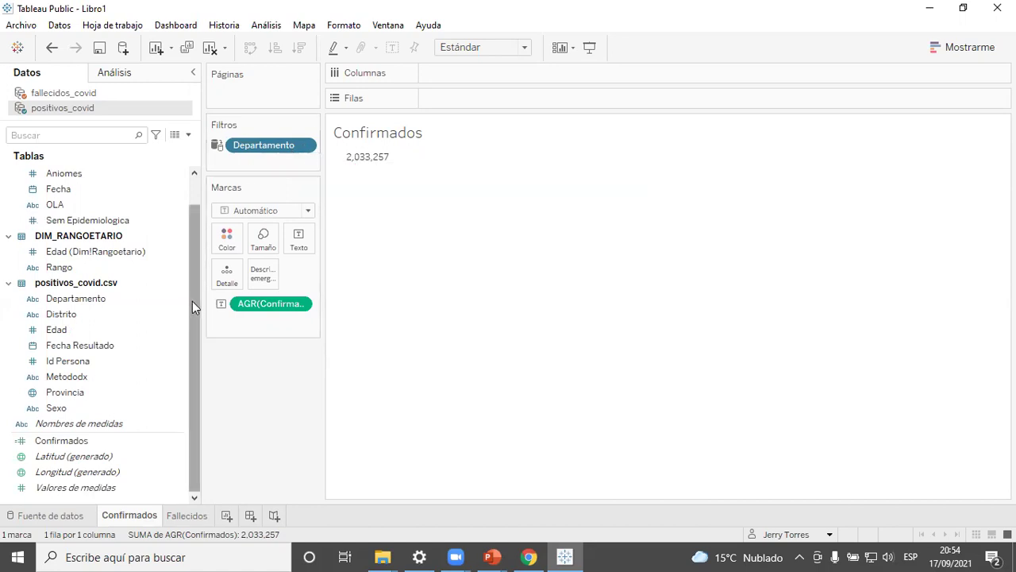
left_click_drag(192, 301, 195, 250)
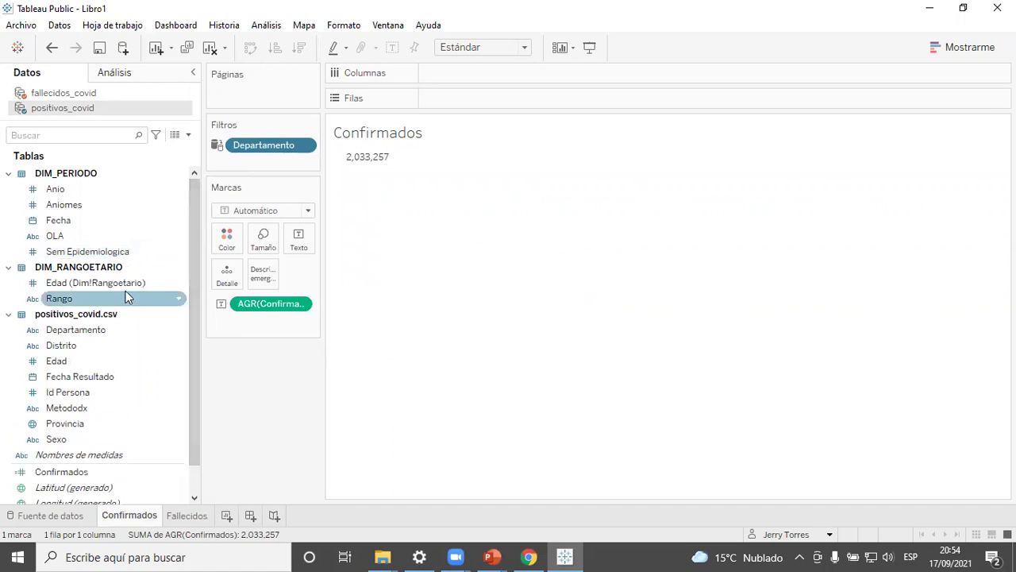
mouse_move(85, 298)
left_mouse_down()
mouse_move(256, 181)
mouse_move(272, 158)
left_mouse_up()
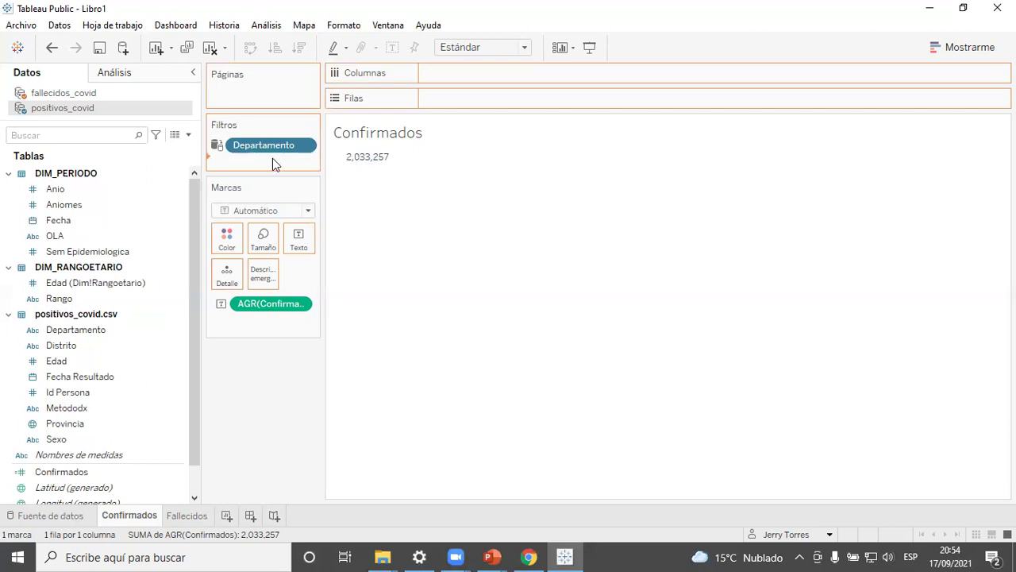
left_click(355, 323)
left_click_drag(549, 70, 502, 16)
left_click(619, 408)
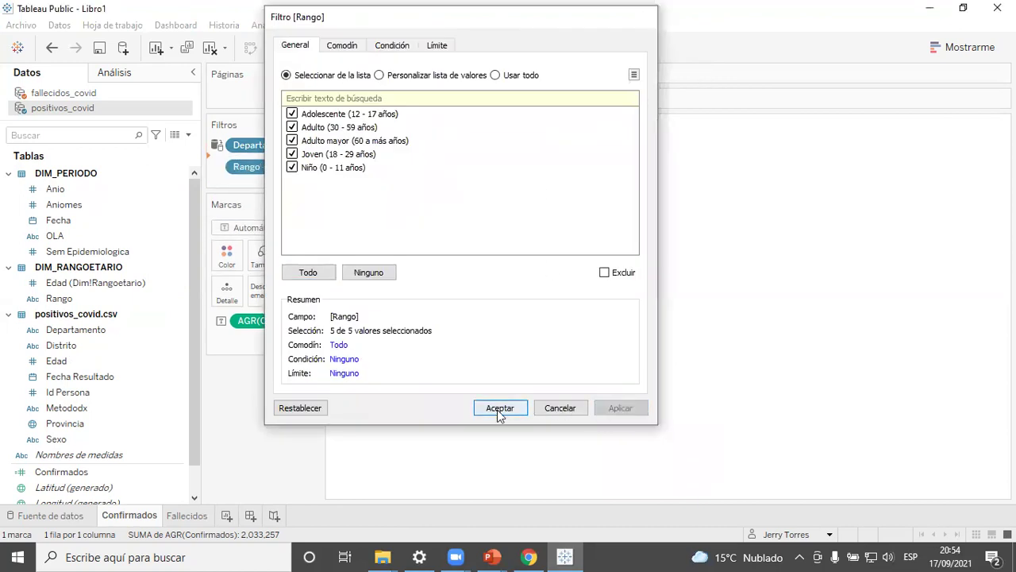
left_click(497, 409)
Apply the Rango filter to all worksheets that use related data sources
left_click(304, 164)
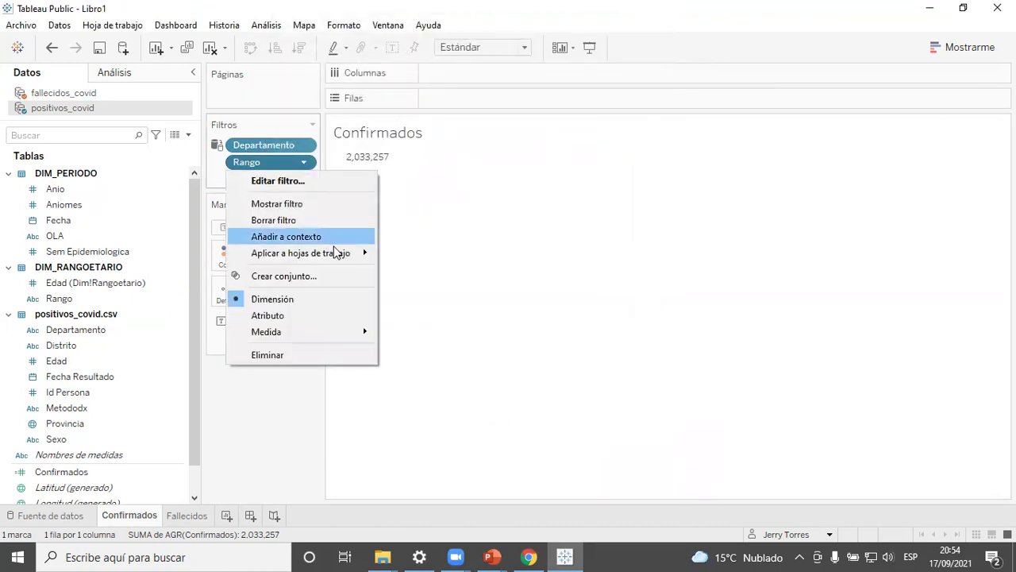
mouse_move(345, 254)
left_click(428, 255)
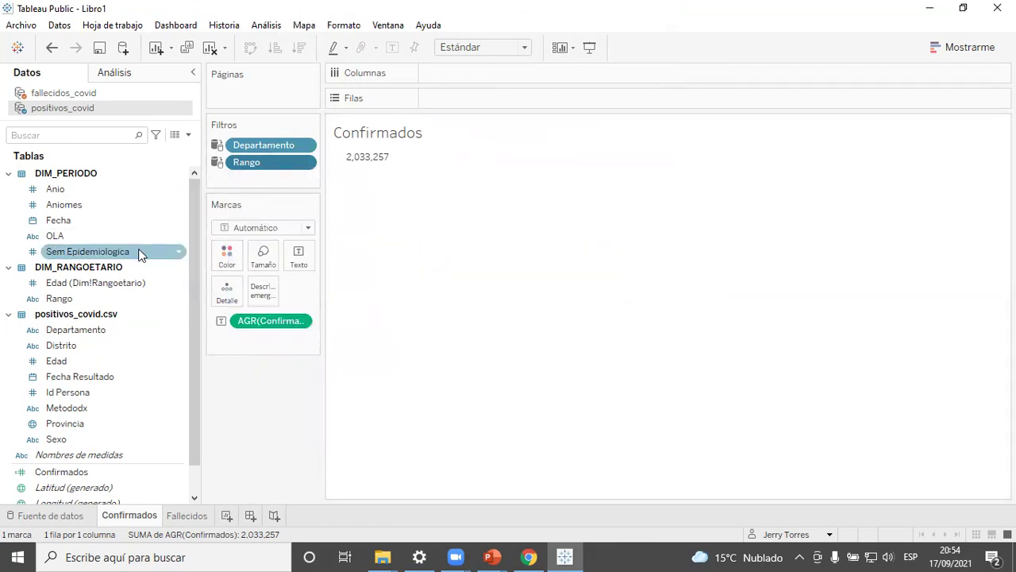
Add a filter on Fecha of DIM_PERIODO to the Confirmados sheet, using individual dates with all values selected
left_click_drag(122, 219, 296, 178)
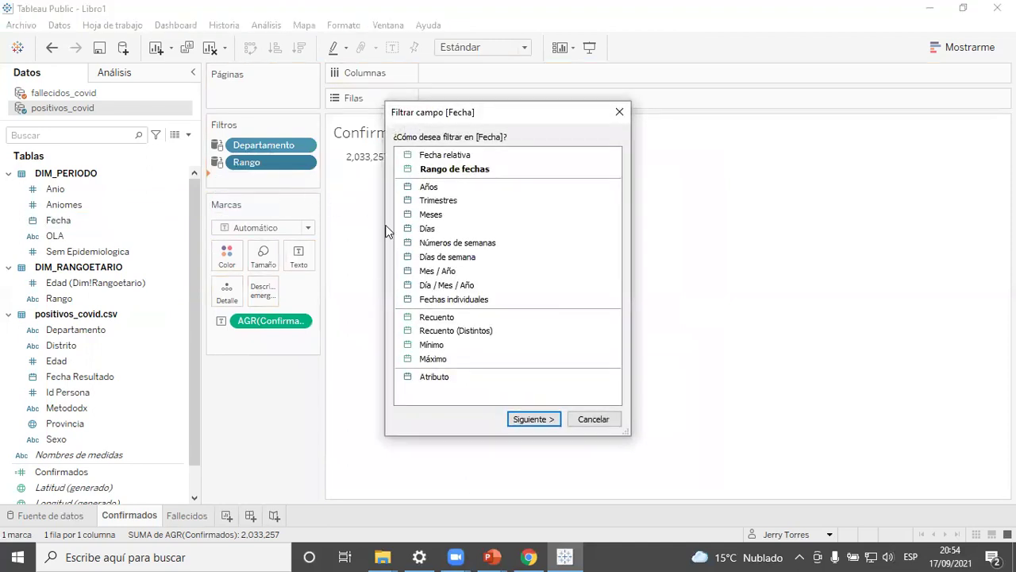
left_click(455, 301)
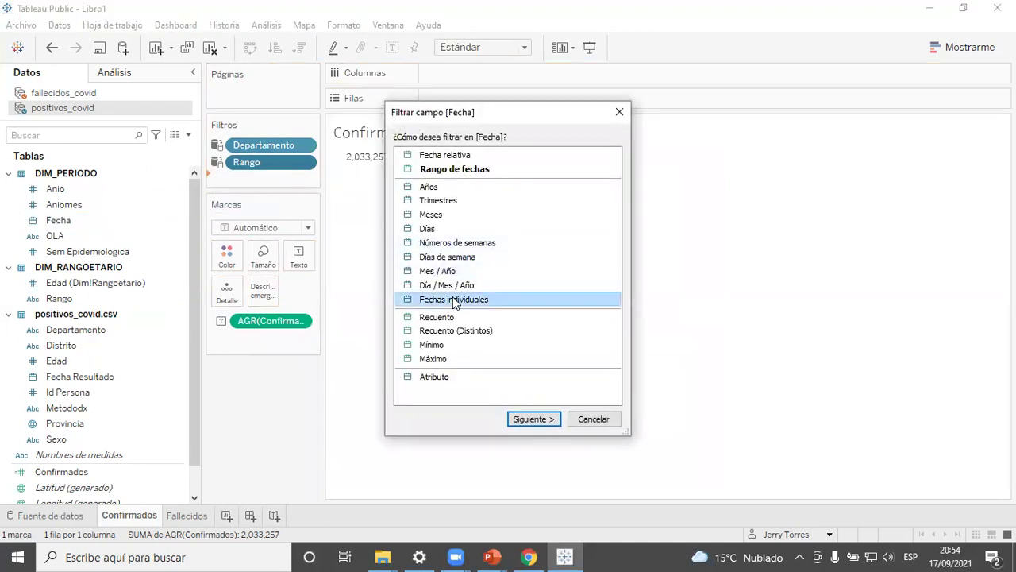
left_click(534, 419)
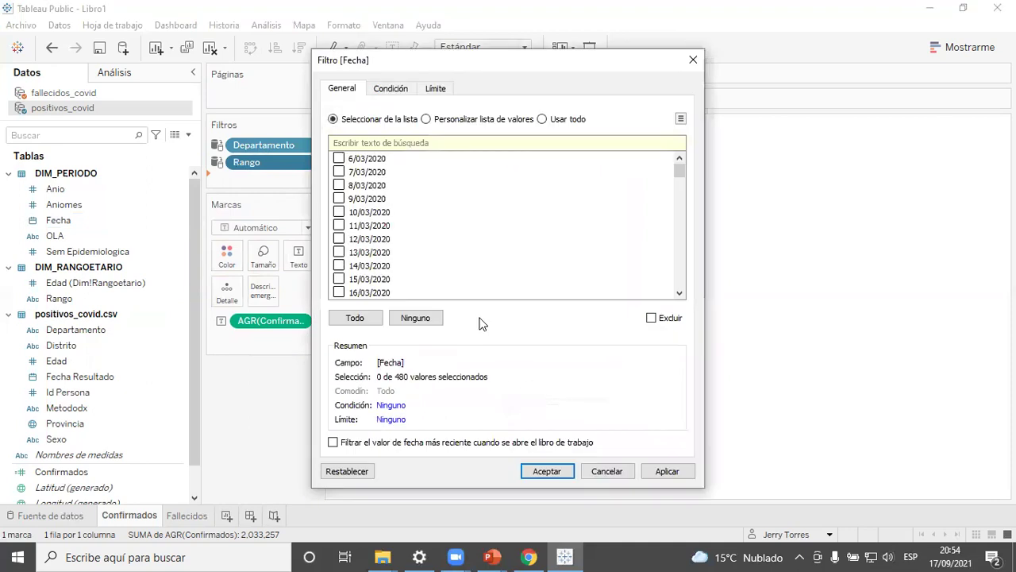
left_click(354, 318)
left_click_drag(673, 167, 503, 20)
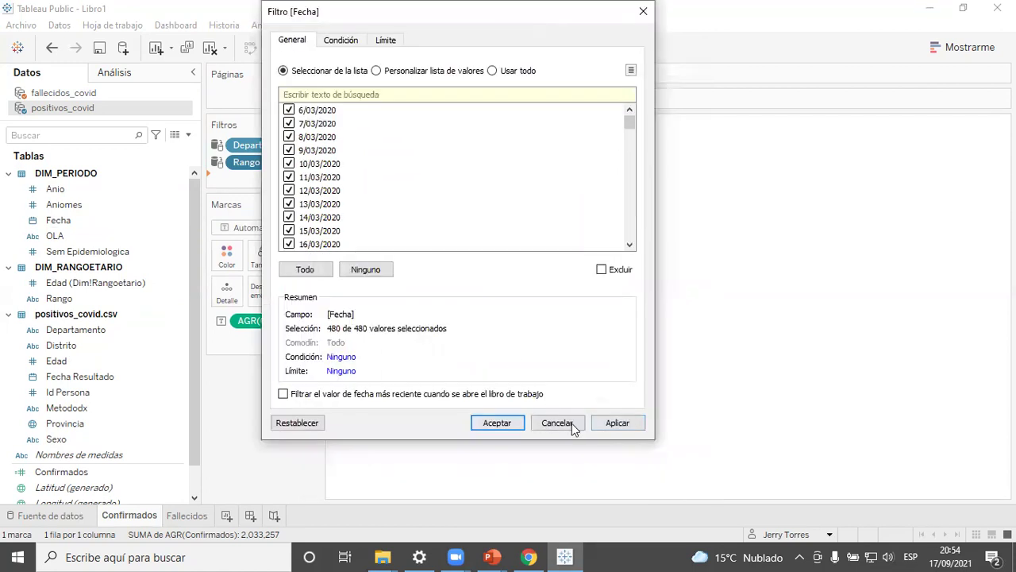
left_click(511, 425)
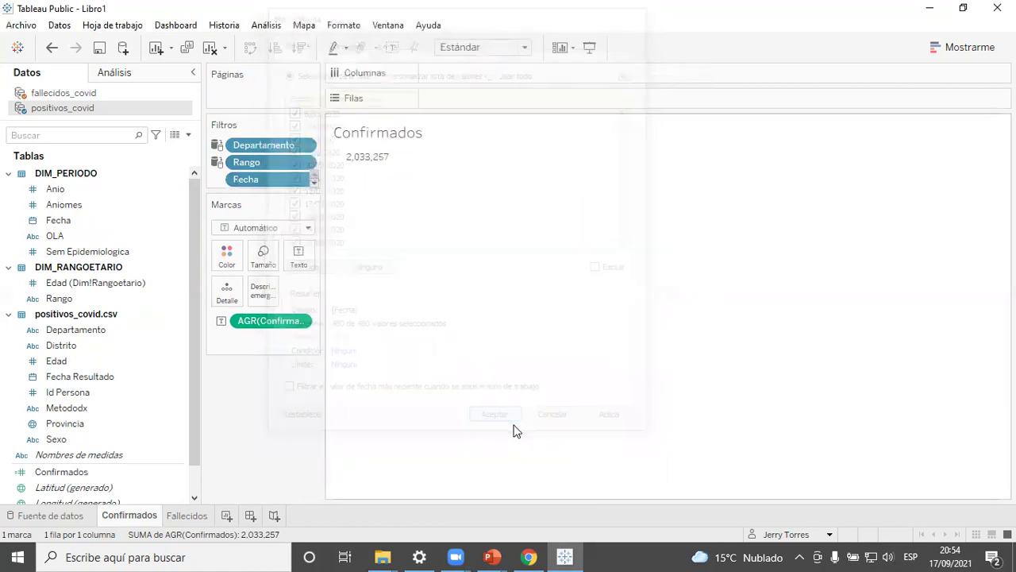
Apply the Fecha filter to all worksheets that use related data sources
left_click(306, 181)
mouse_move(374, 180)
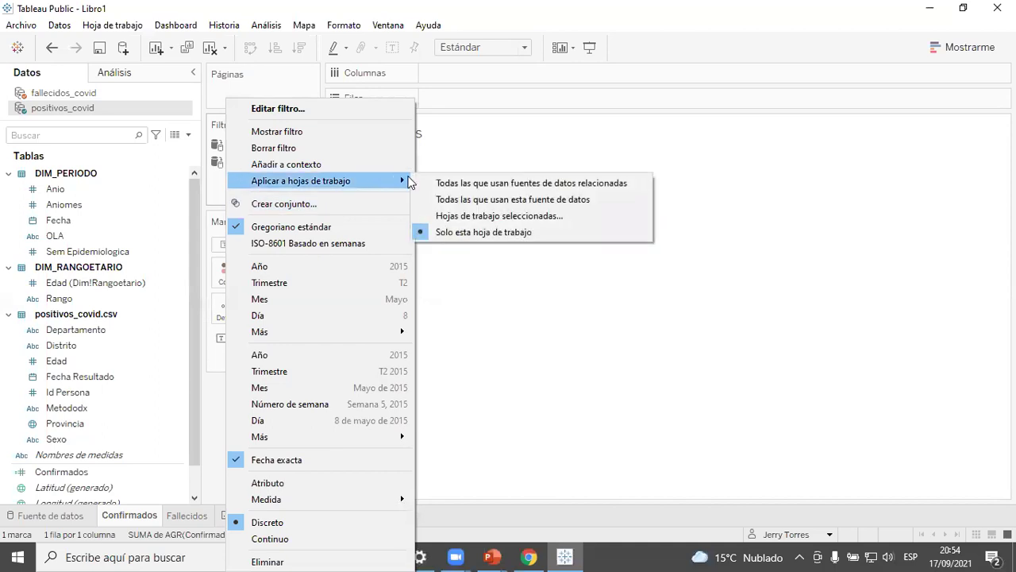
left_click(548, 182)
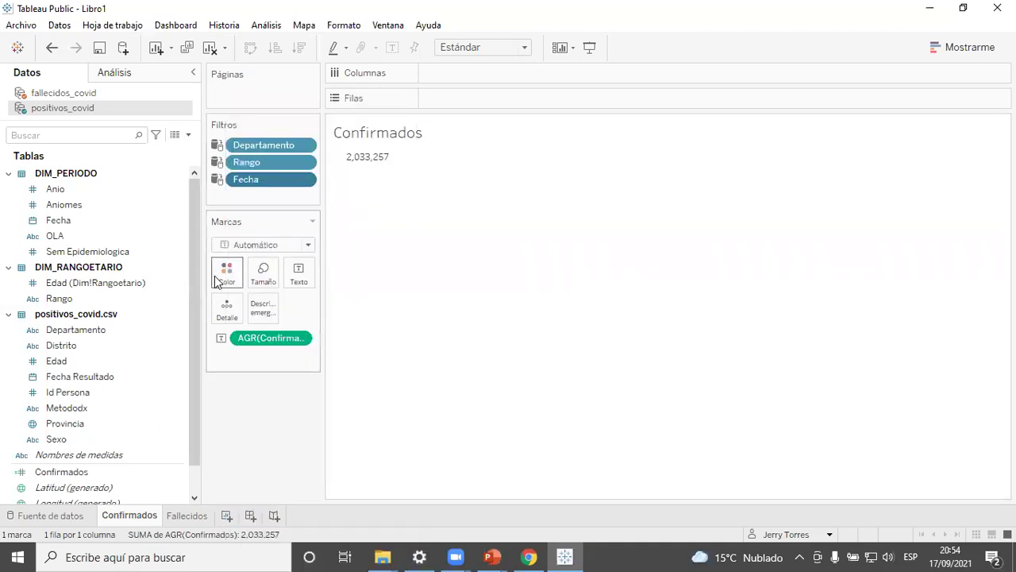
Add a filter on Sexo of positivos_covid.csv to the Confirmados sheet, keeping only FEMENINO and MASCULINO
scroll(193, 282, "down", 1)
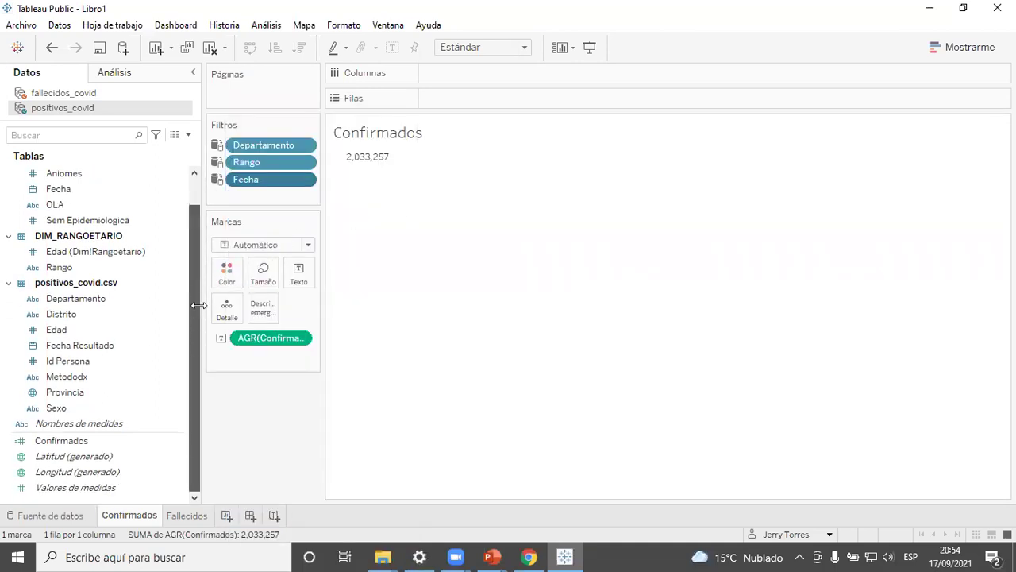
left_click_drag(57, 408, 245, 203)
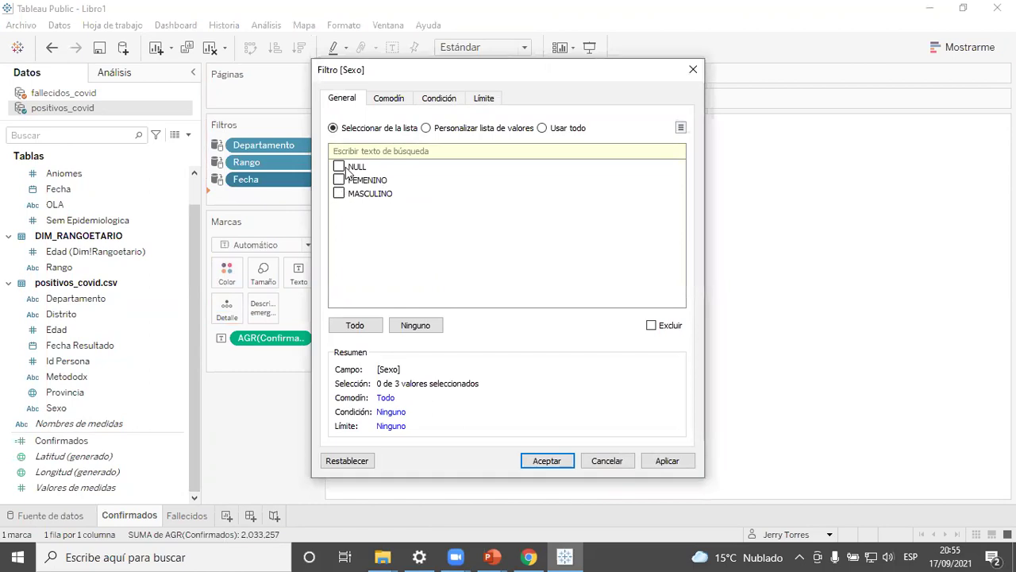
left_click(340, 181)
left_click(340, 193)
left_click_drag(516, 75, 422, 17)
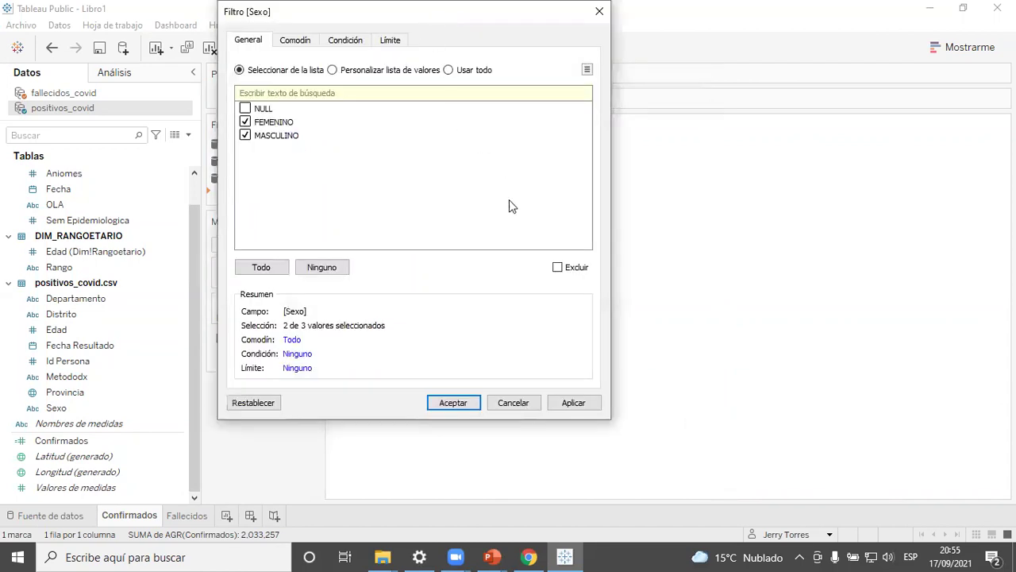
left_click(451, 402)
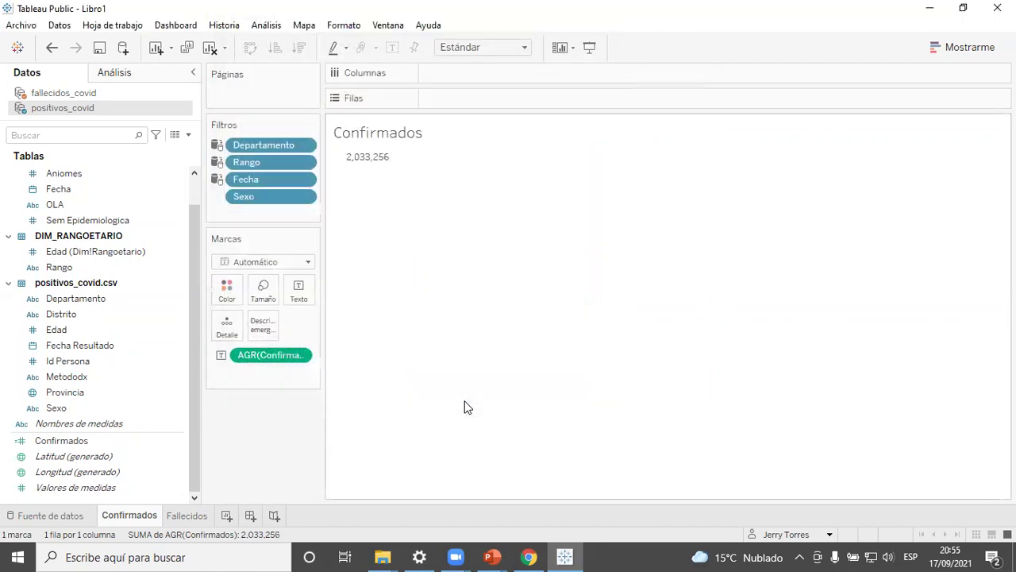
Apply the Sexo filter to all worksheets that use related data sources and check the filters on the Fallecidos sheet
left_click(301, 196)
mouse_move(352, 287)
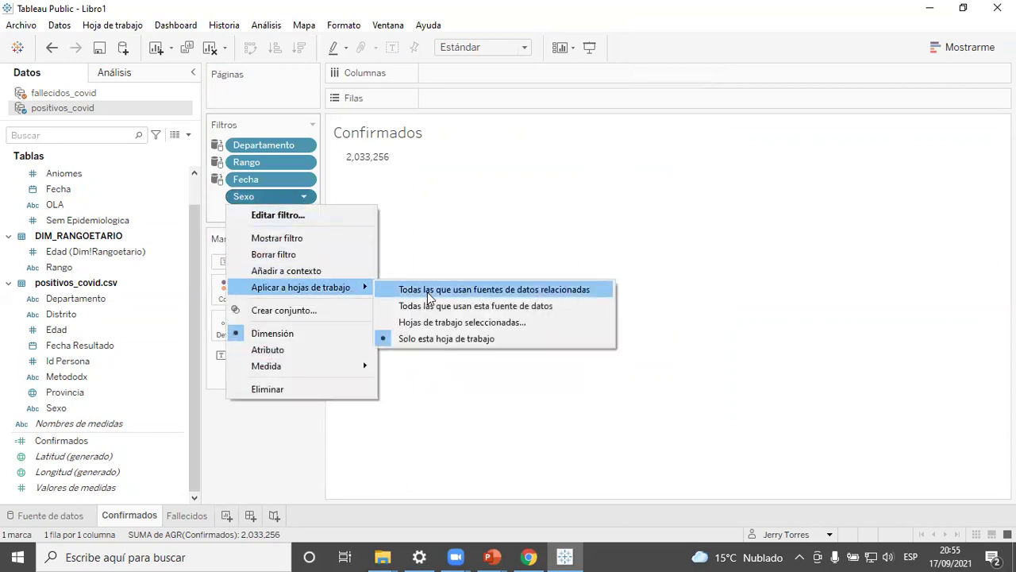
left_click(483, 297)
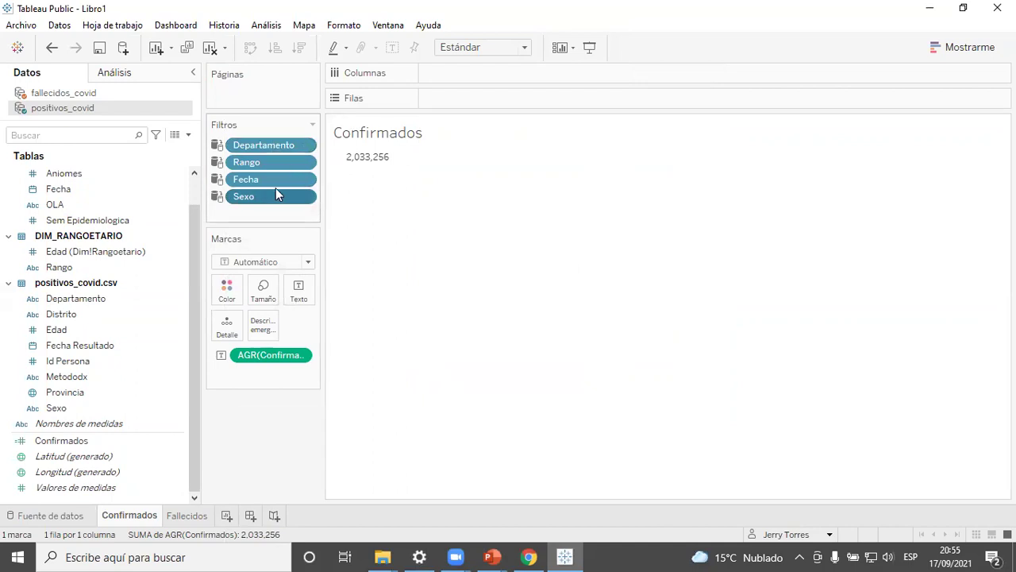
mouse_move(279, 171)
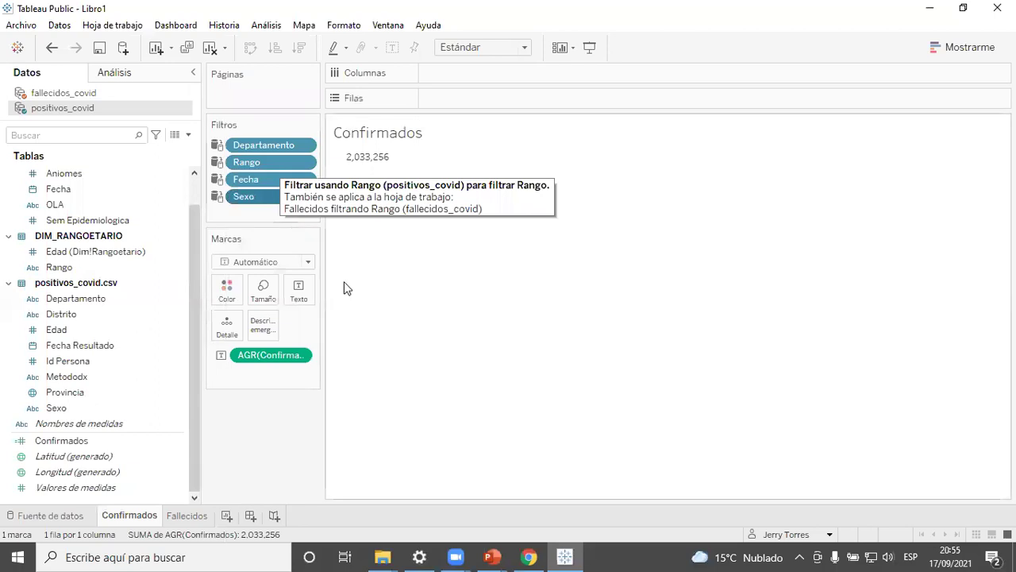
left_click(174, 518)
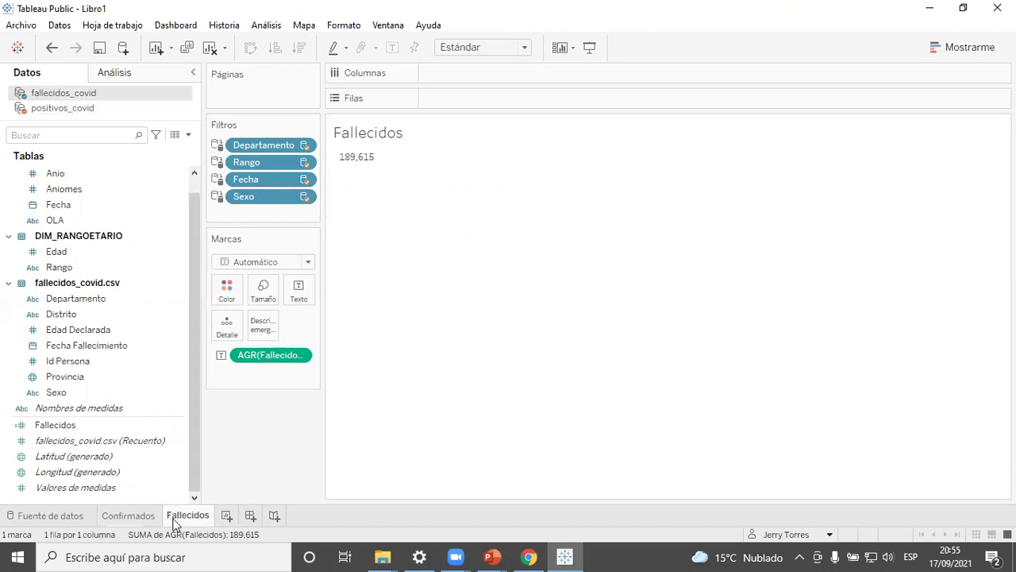
Create a new worksheet based on the positivos_covid data source and set its mark type to Circular
left_click(228, 517)
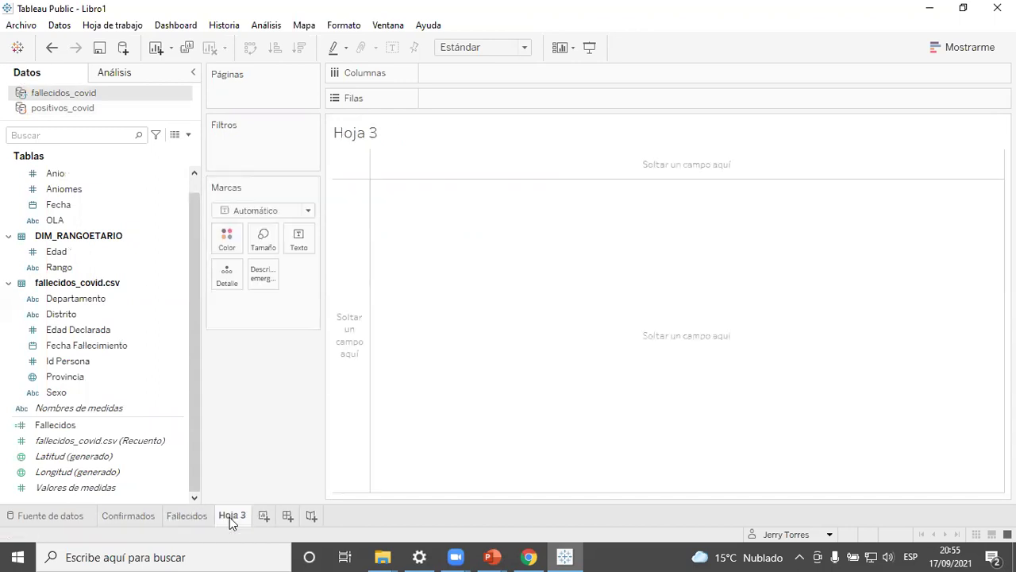
left_click(120, 112)
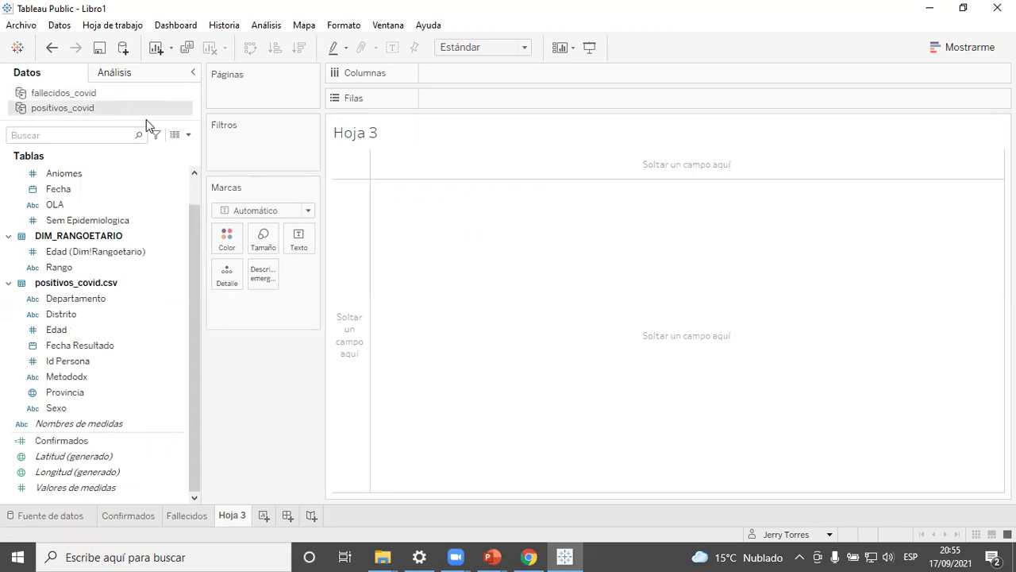
left_click(307, 211)
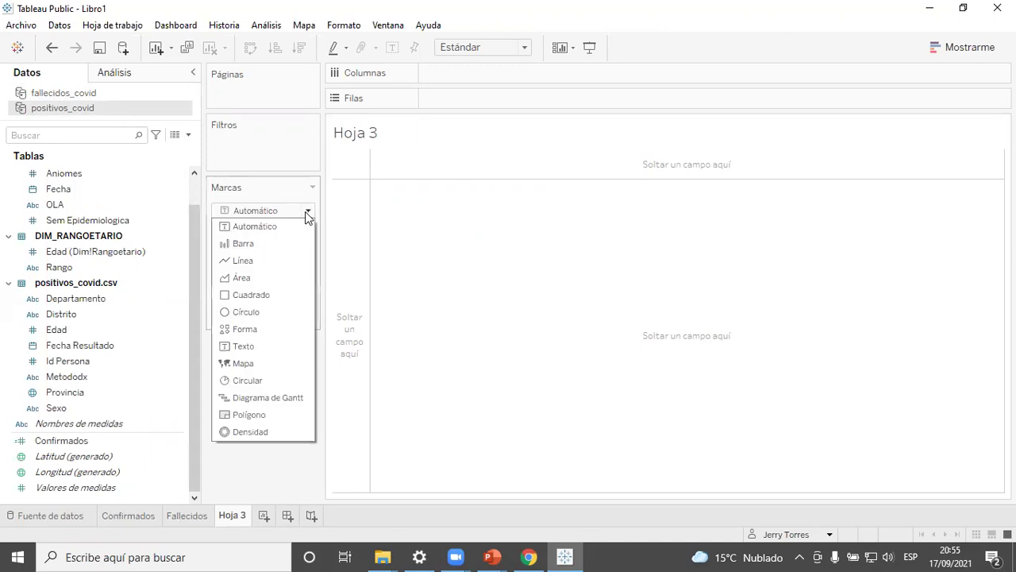
left_click(268, 383)
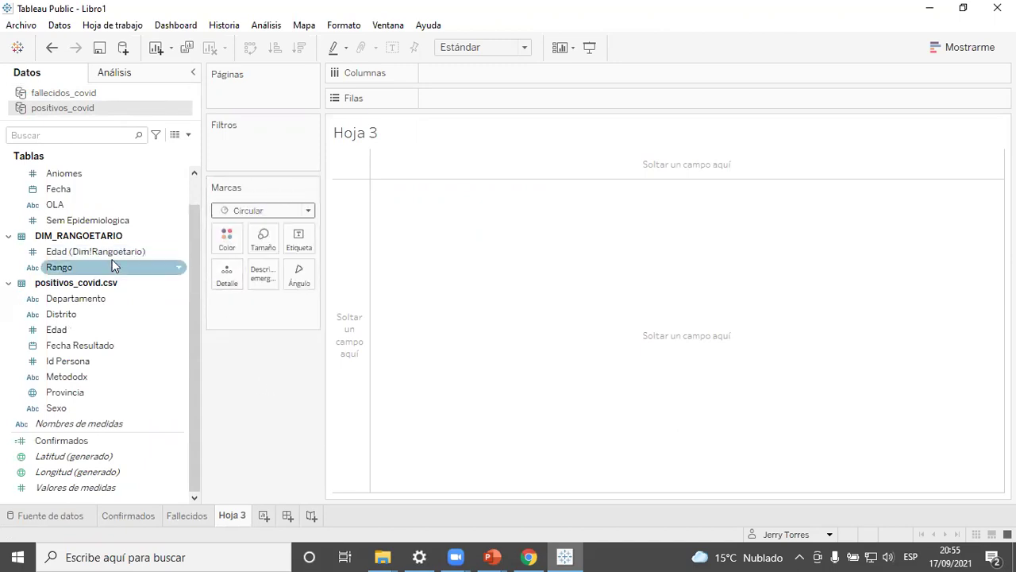
left_click(83, 265)
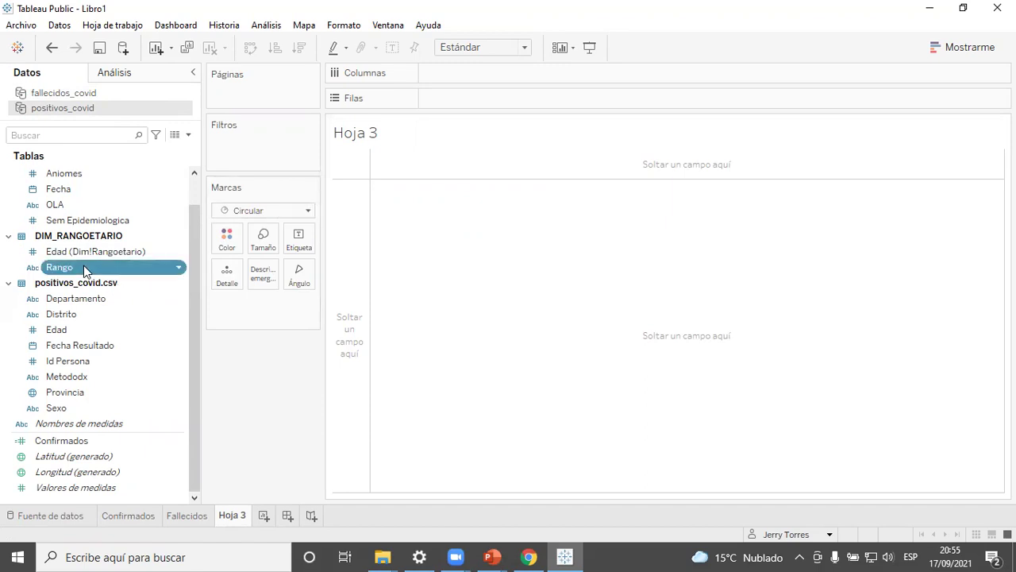
left_click(306, 212)
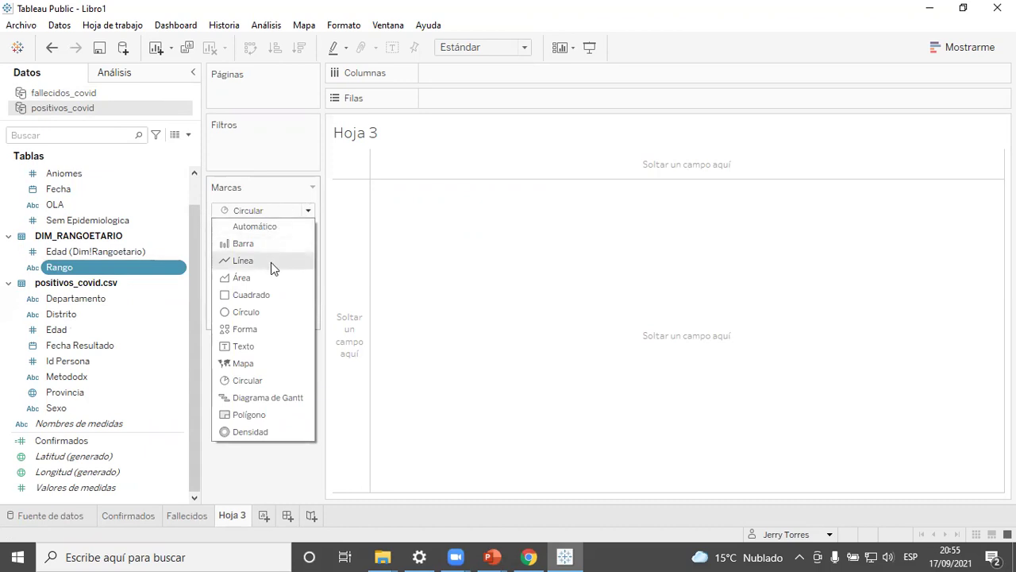
left_click(247, 381)
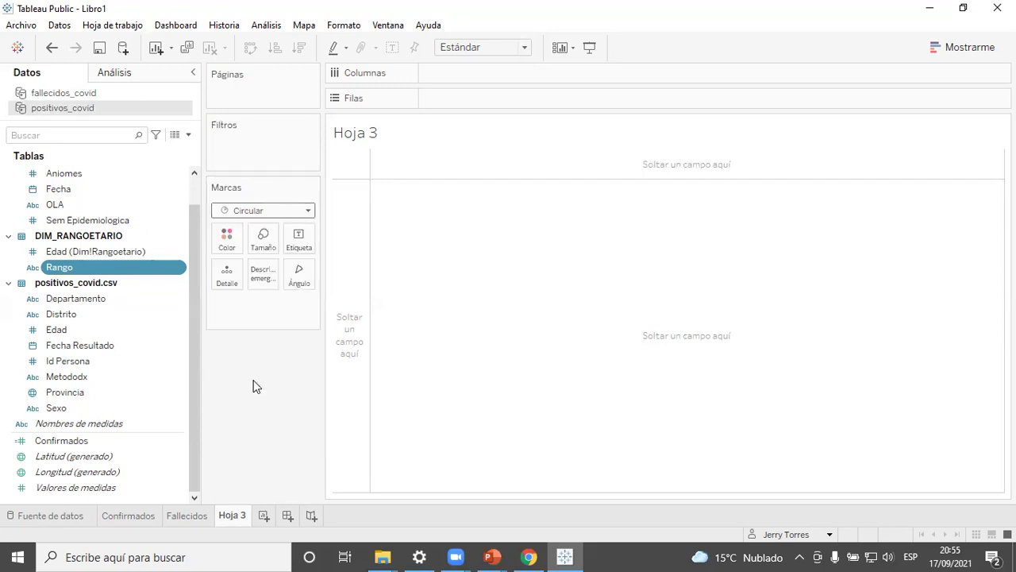
Color the pie chart by Rango of DIM_RANGOETARIO and set the view fit to Vista completa
left_click(964, 48)
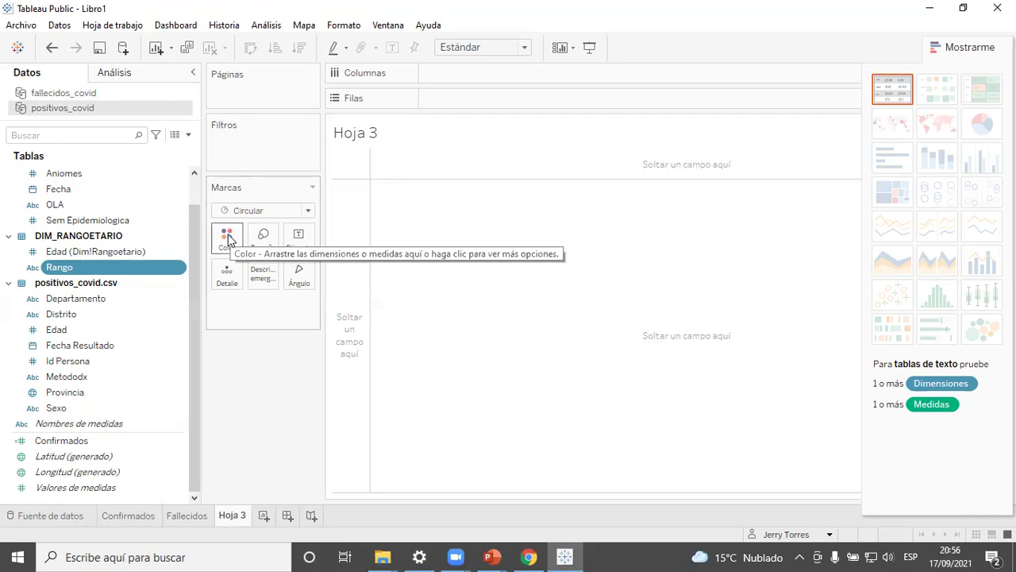
left_click(69, 272)
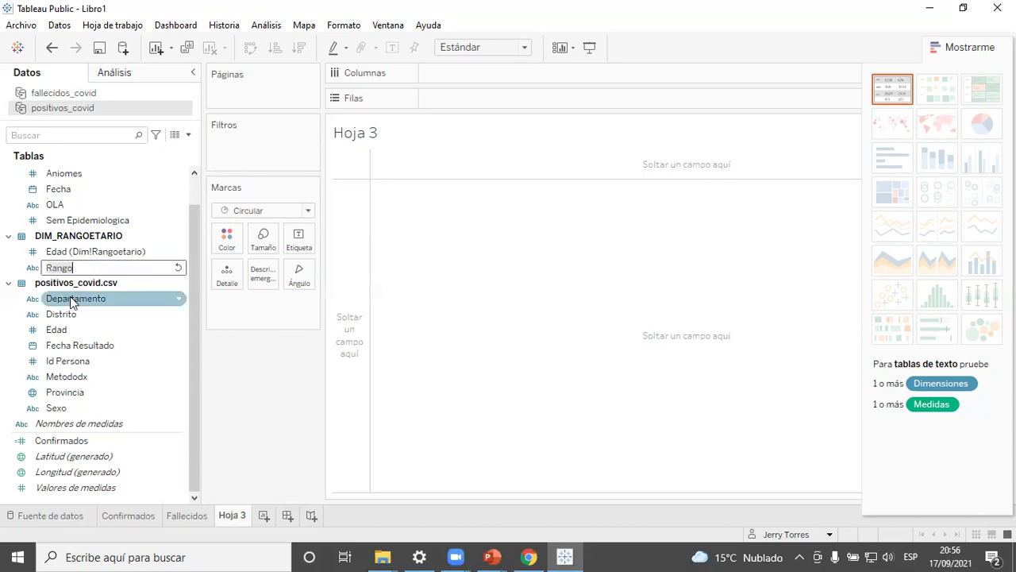
key("Return")
mouse_move(68, 268)
left_mouse_down()
mouse_move(246, 244)
mouse_move(235, 245)
left_mouse_up()
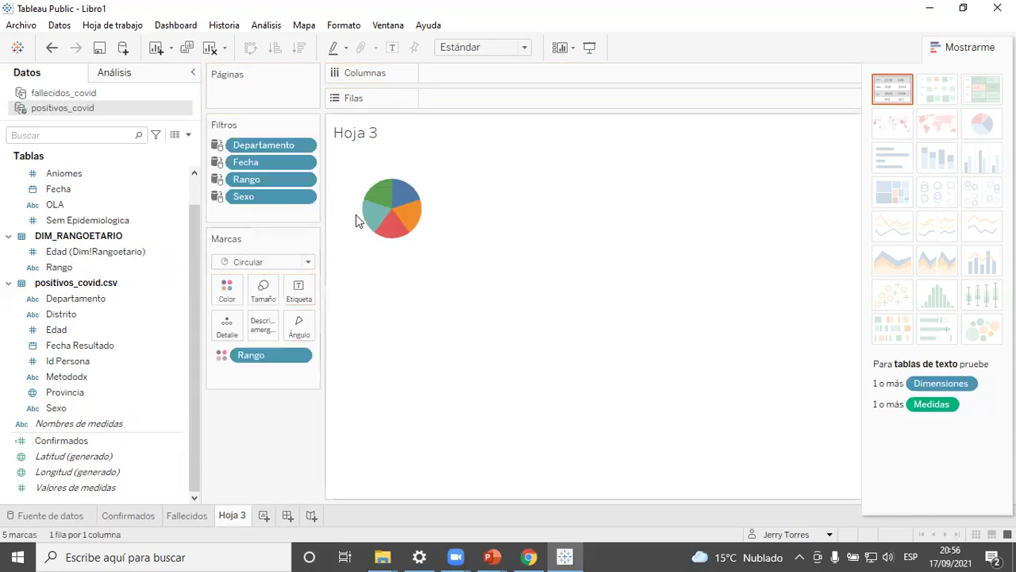
mouse_move(399, 192)
left_click(525, 48)
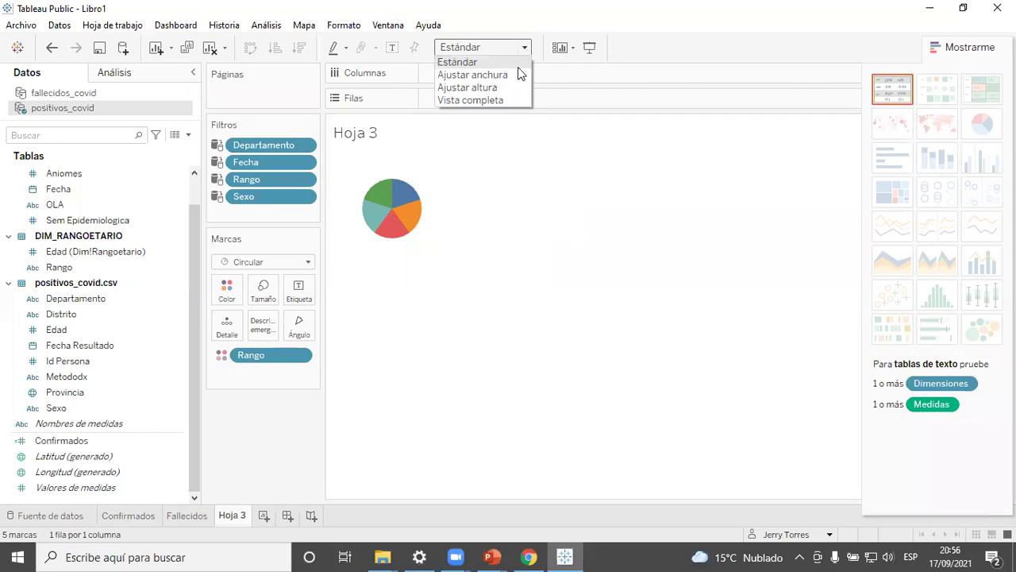
left_click(505, 100)
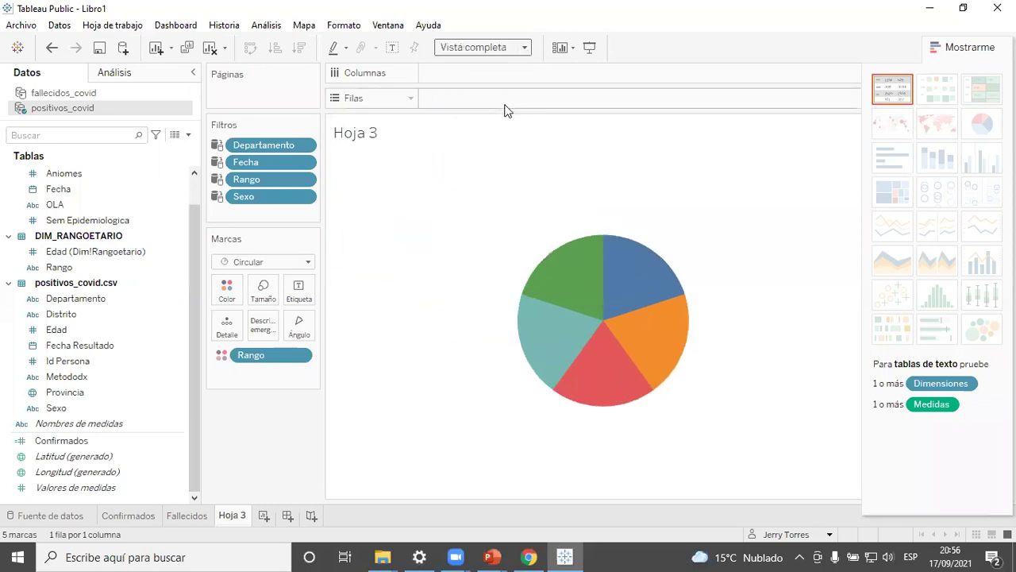
mouse_move(567, 270)
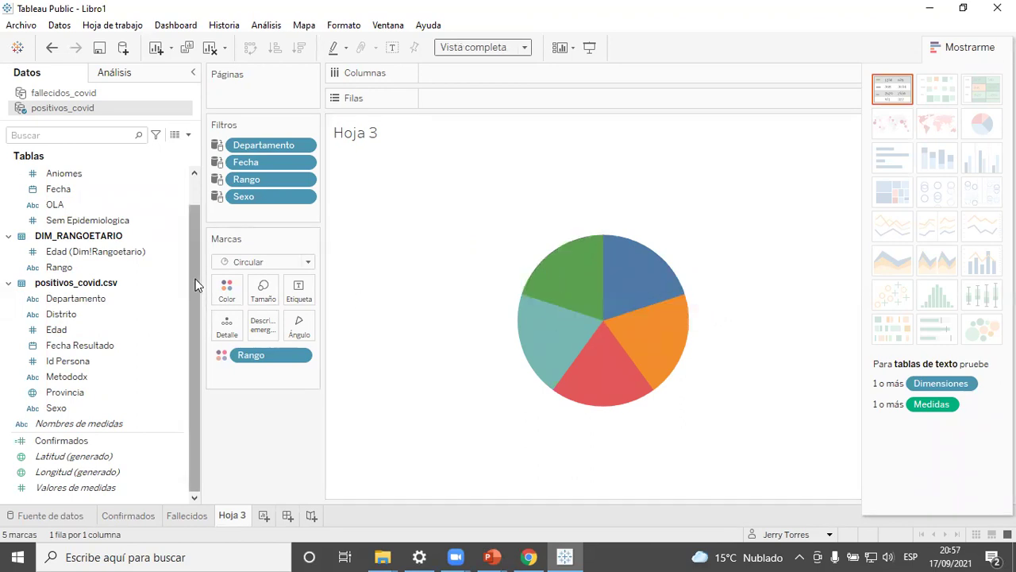
Use the Confirmados measure as the angle of the pie chart's slices
left_click(89, 443)
left_click(90, 444)
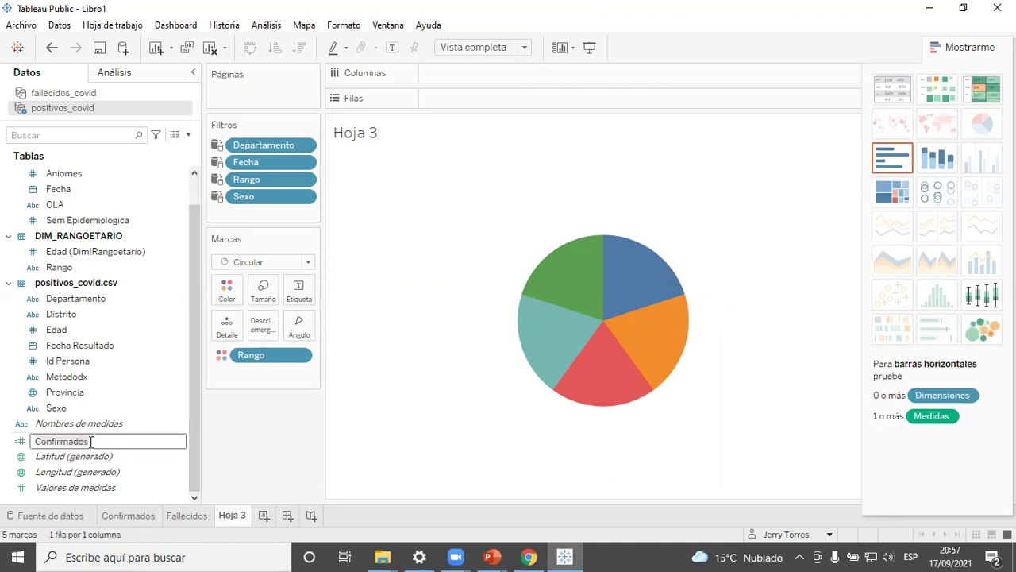
key("Escape")
left_click_drag(71, 443, 298, 326)
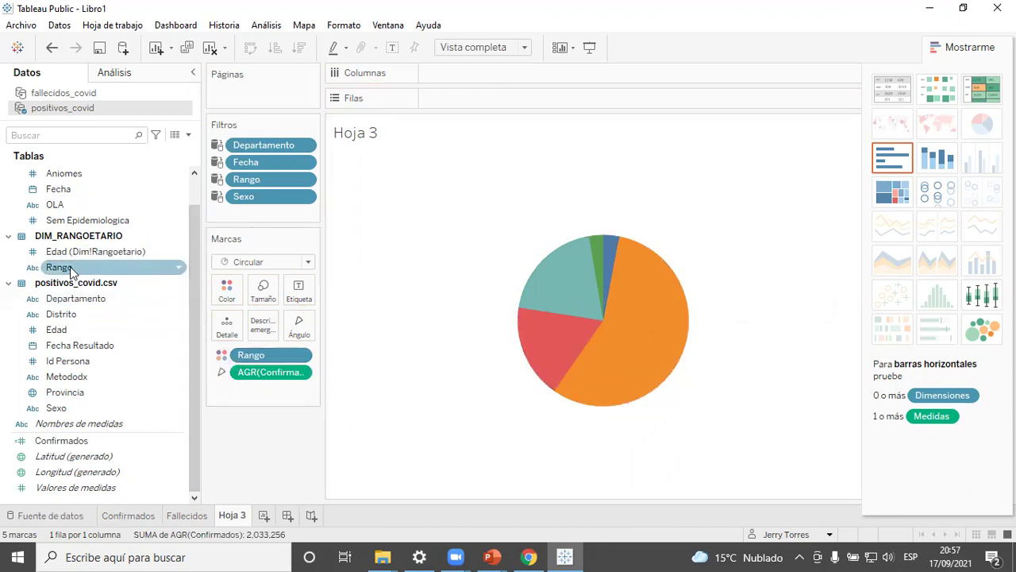
Label the pie slices with the Rango age range and the Confirmados measure
left_click_drag(72, 271, 302, 293)
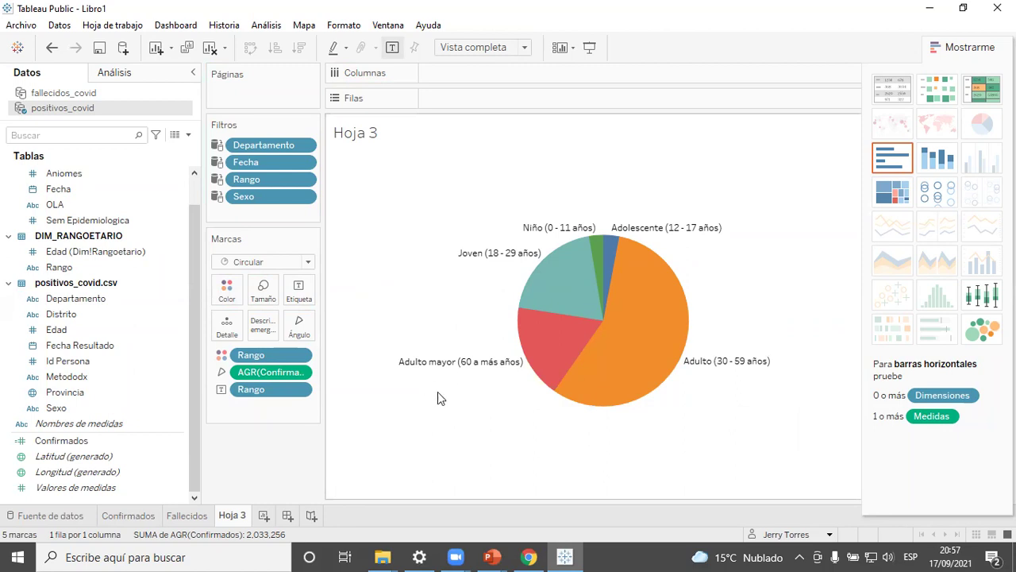
left_click(78, 448)
left_click(78, 441)
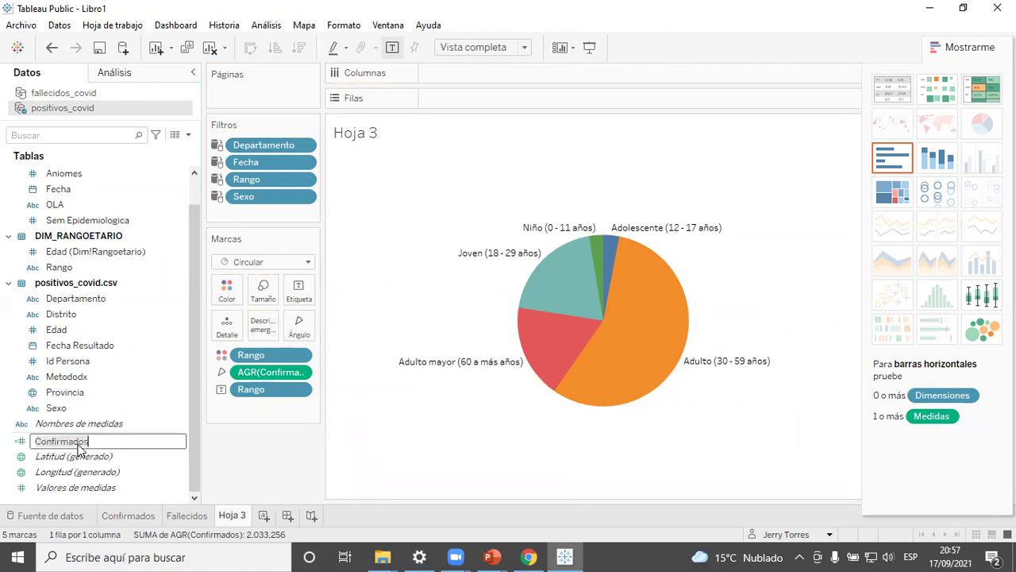
key("Return")
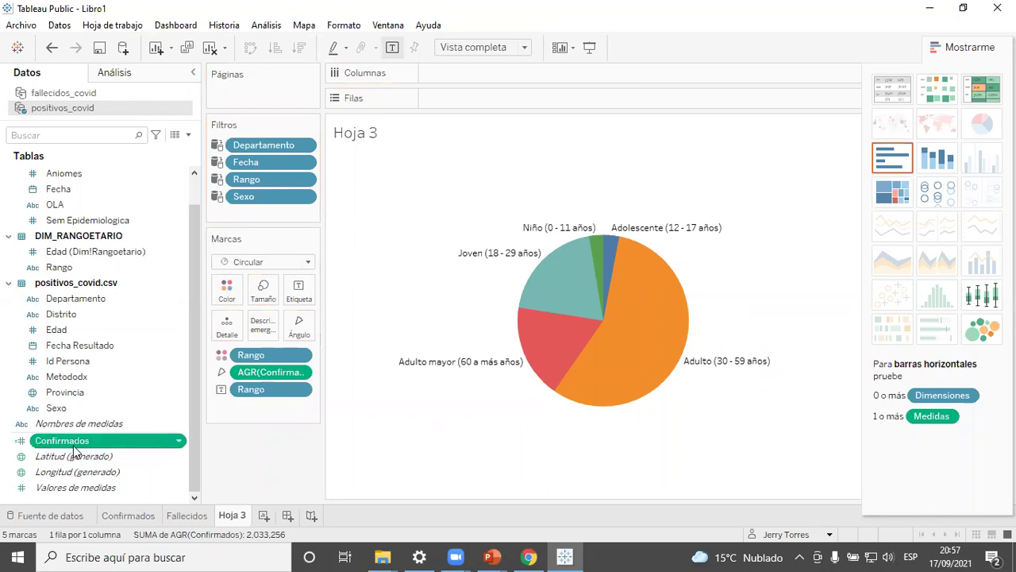
left_click_drag(71, 440, 507, 274)
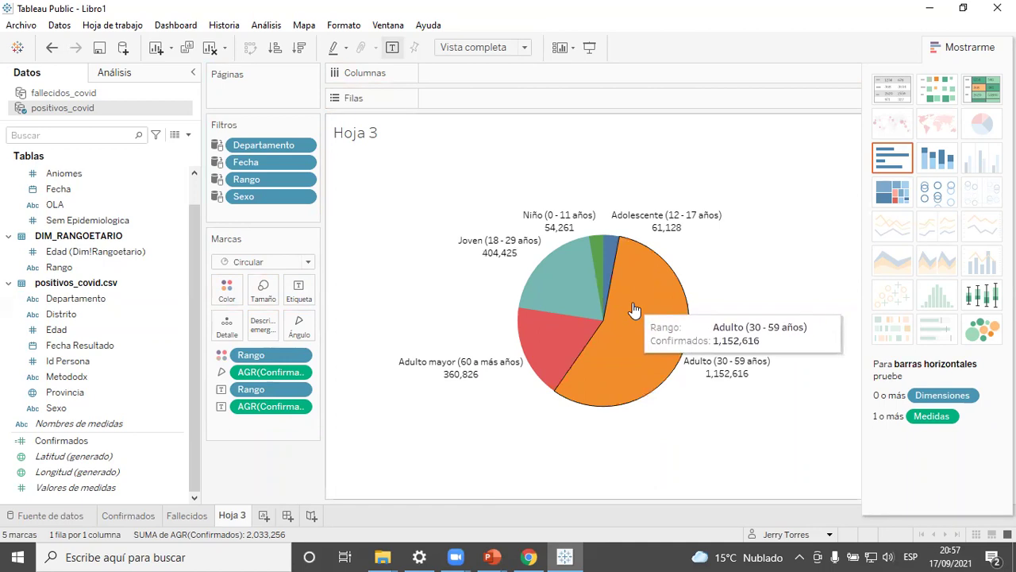
Show the Confirmados label as a percentage of the total with the quick table calculation Porcentaje del total
left_click(299, 406)
left_click(357, 302)
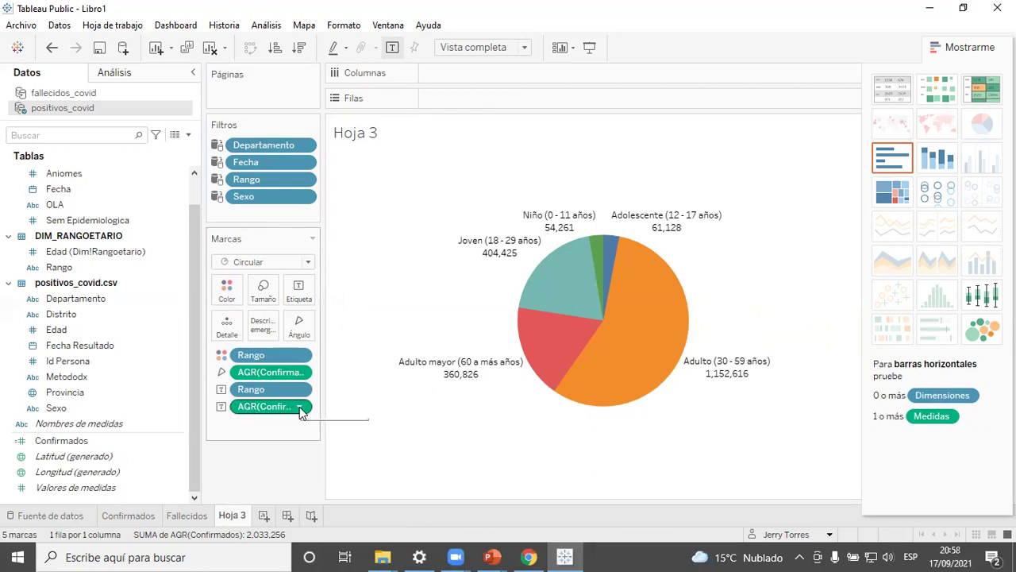
left_click(299, 406)
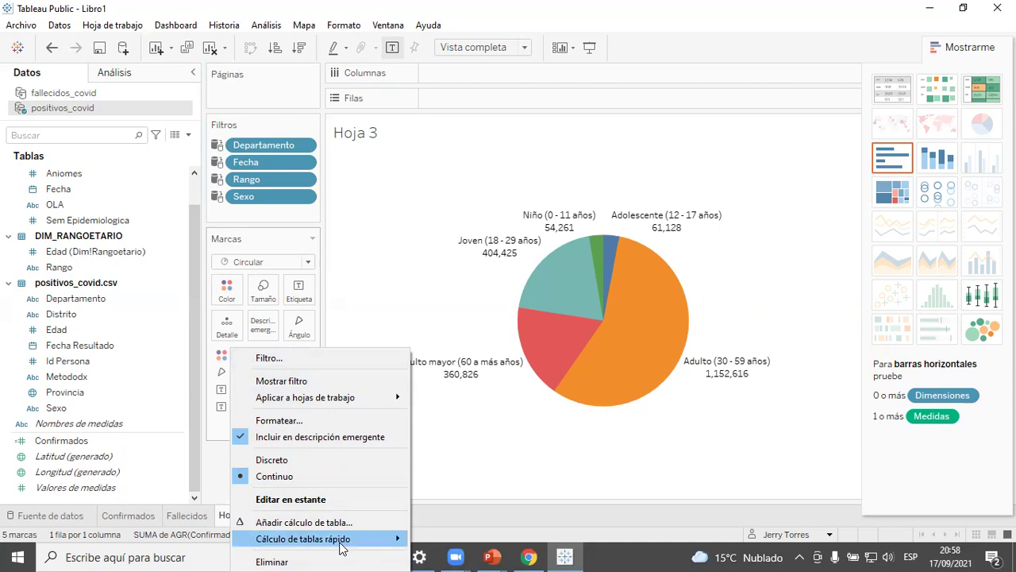
mouse_move(342, 546)
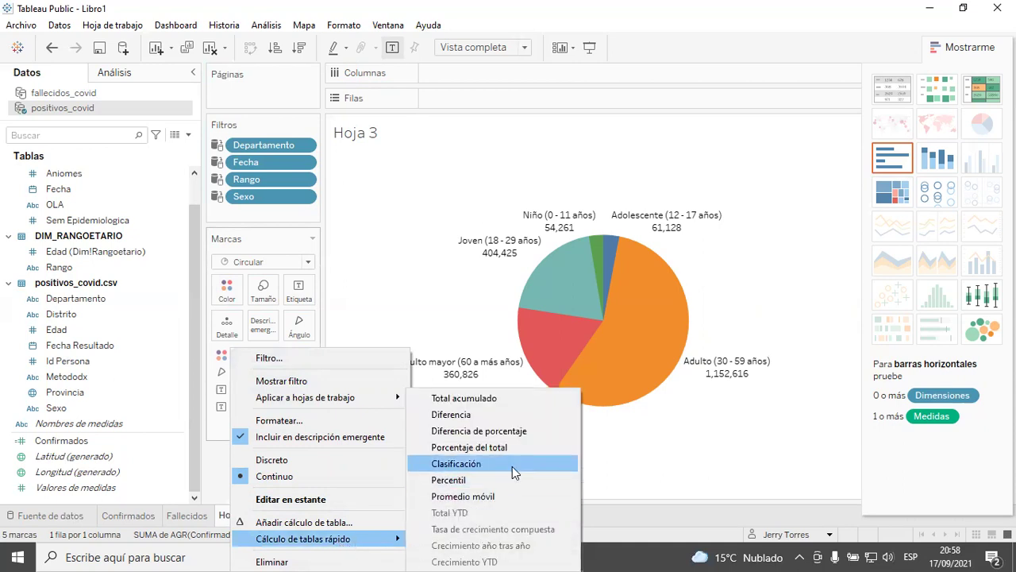
left_click(468, 447)
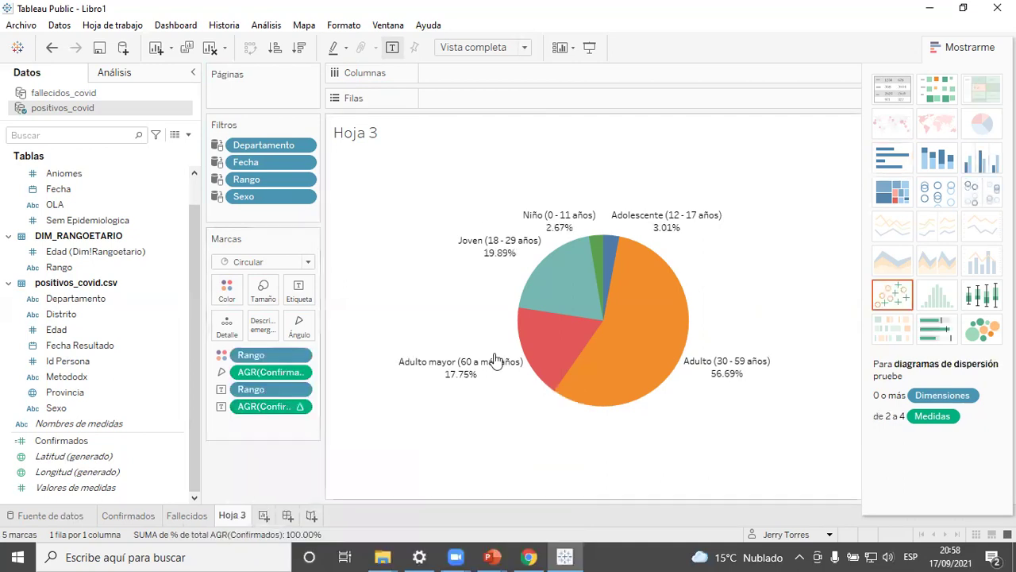
Examine the tooltips of the pie slices and the tooltip's text definition without editing it
mouse_move(648, 342)
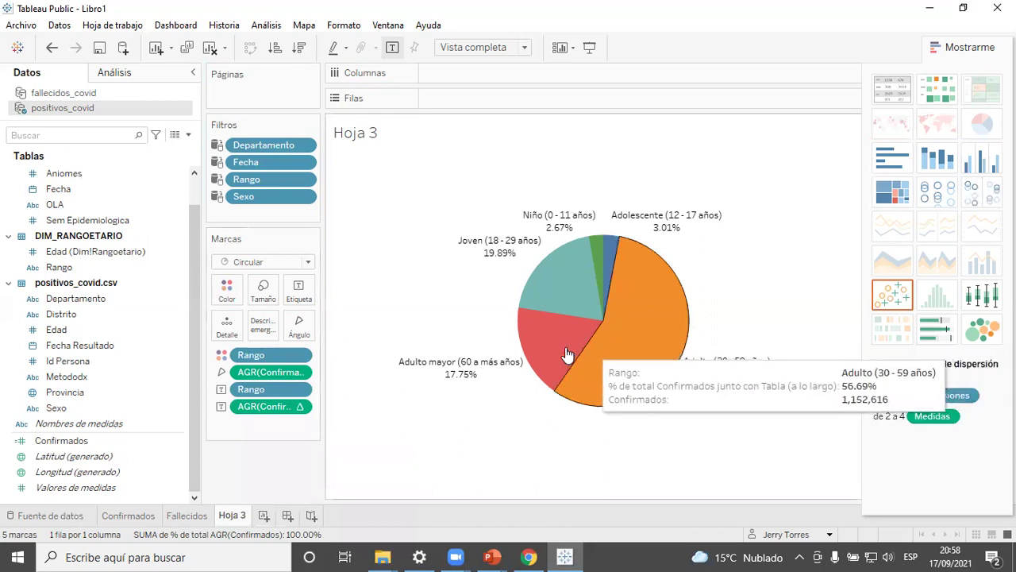
mouse_move(574, 351)
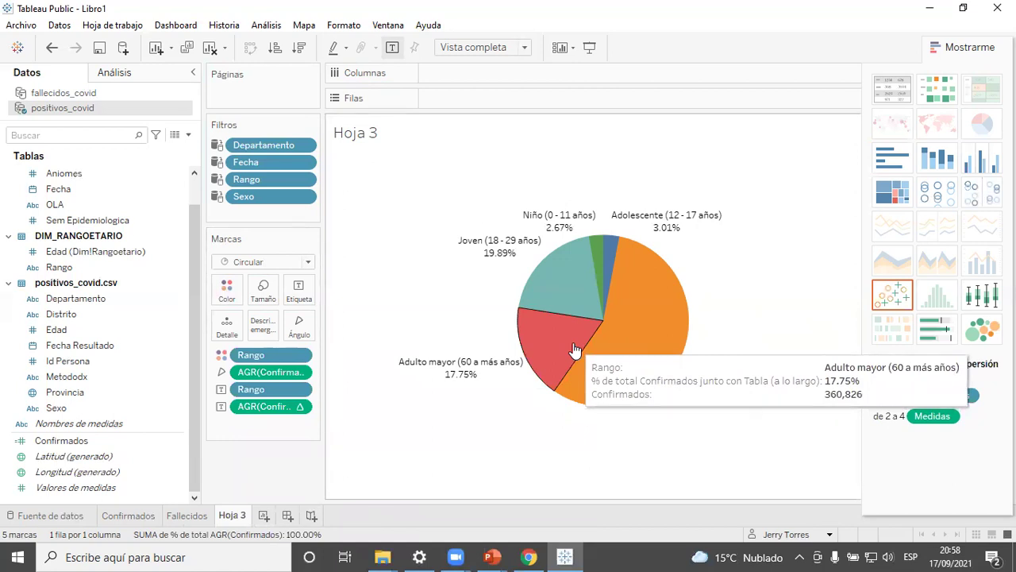
left_click(267, 327)
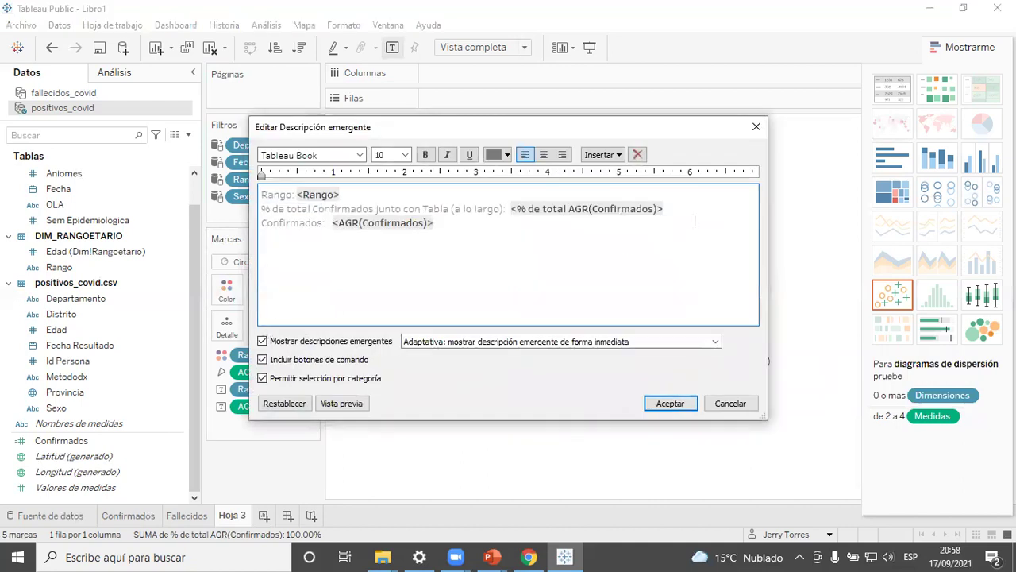
left_click(756, 127)
Examine the colours assigned to the Rango age ranges and the available colour palette without changing them
left_click(226, 290)
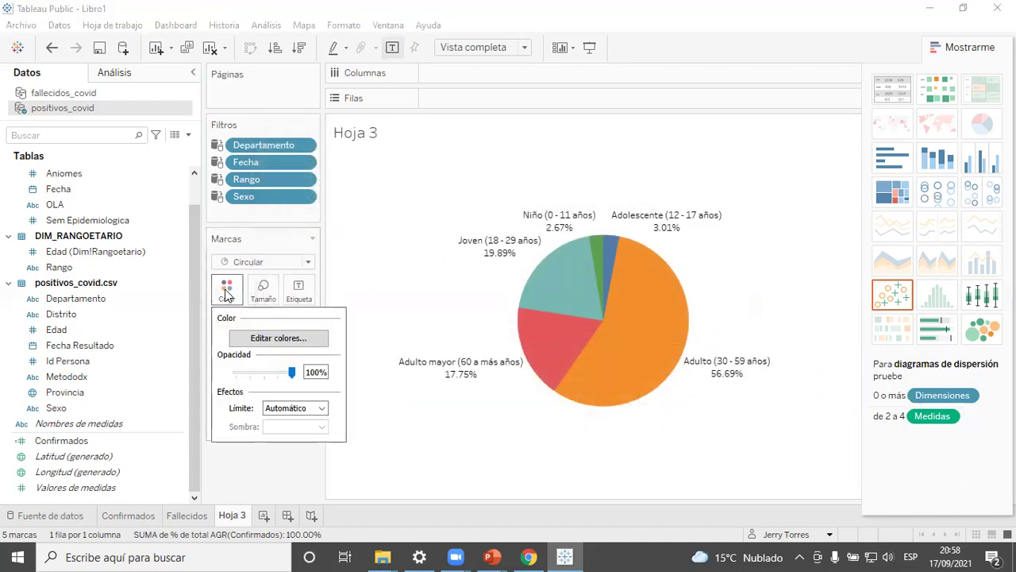
left_click(274, 337)
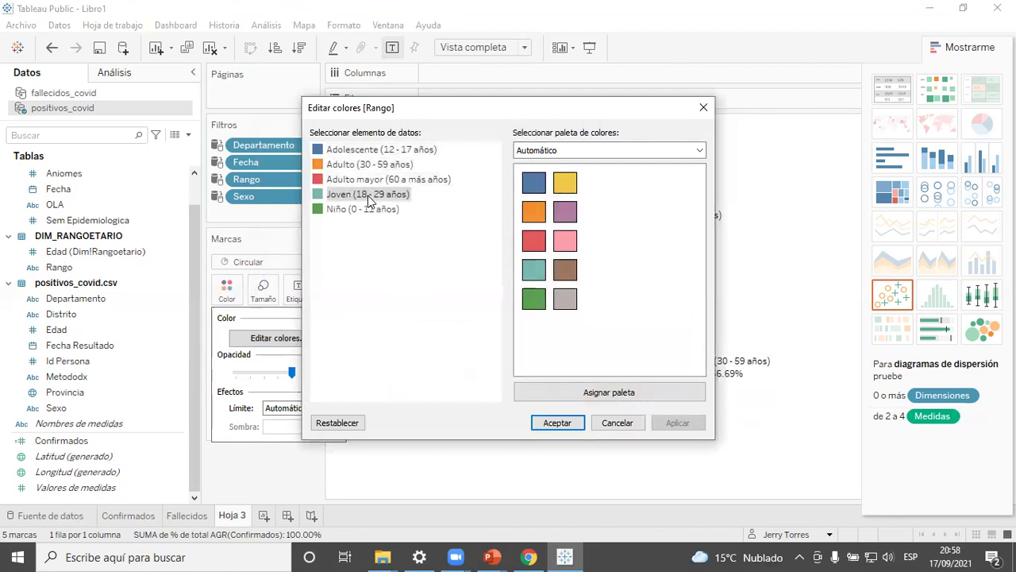
left_click(704, 107)
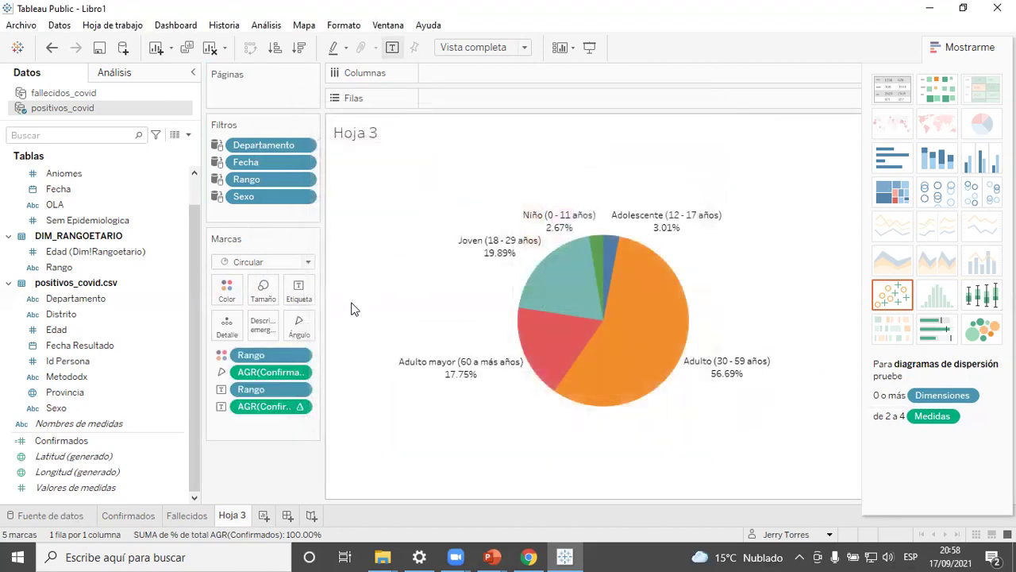
left_click(235, 296)
left_click(260, 334)
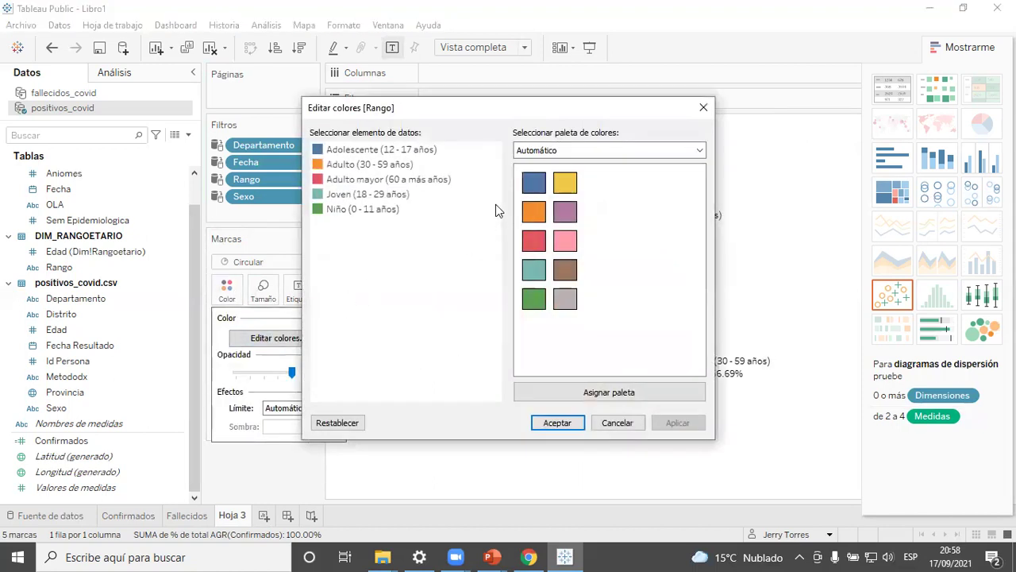
left_click(702, 106)
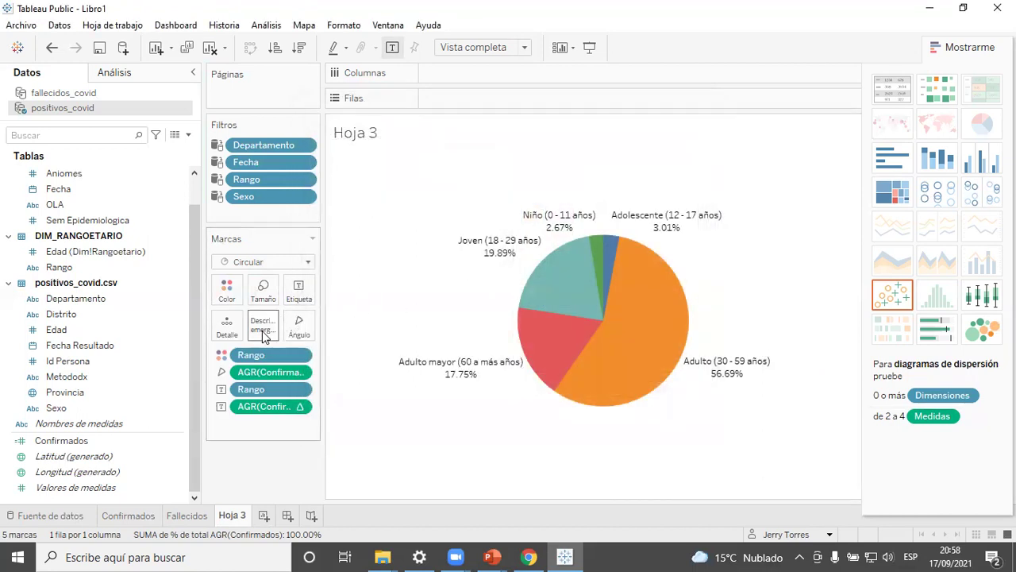
Remove the percentage-of-total Confirmados line from the pie chart's tooltip, keeping the Rango and Confirmados lines
left_click(264, 325)
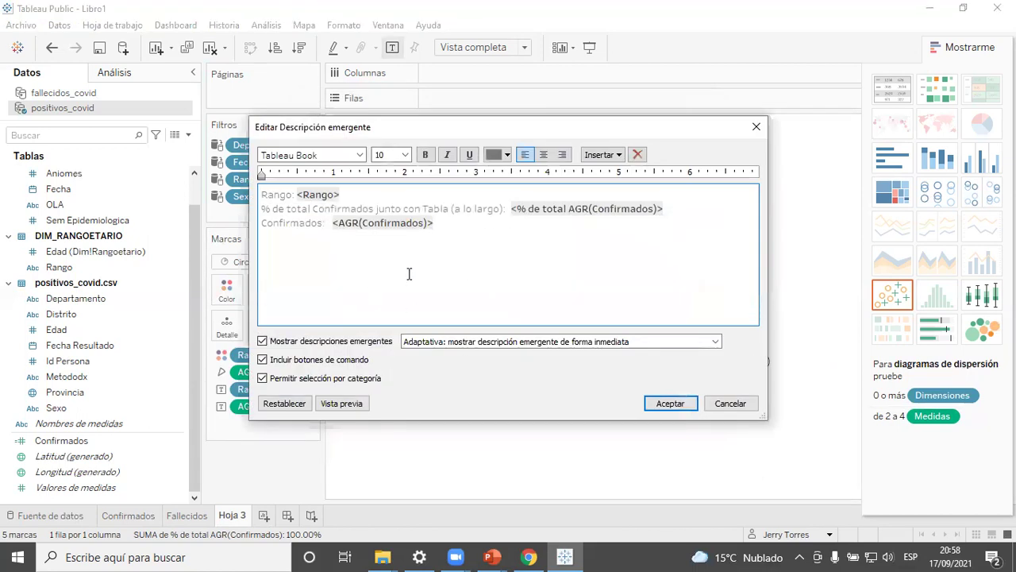
left_click(756, 127)
mouse_move(572, 329)
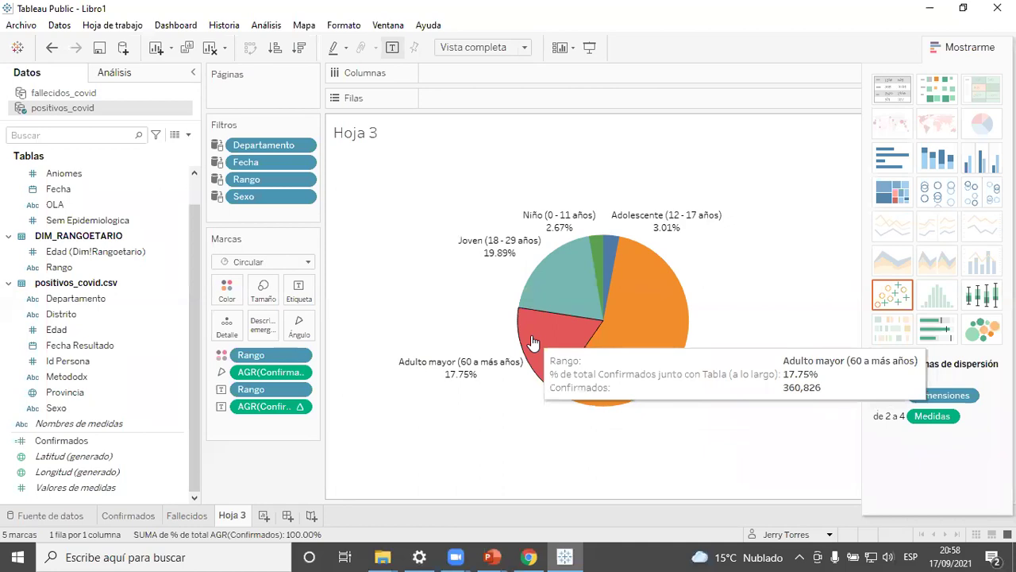
left_click(251, 326)
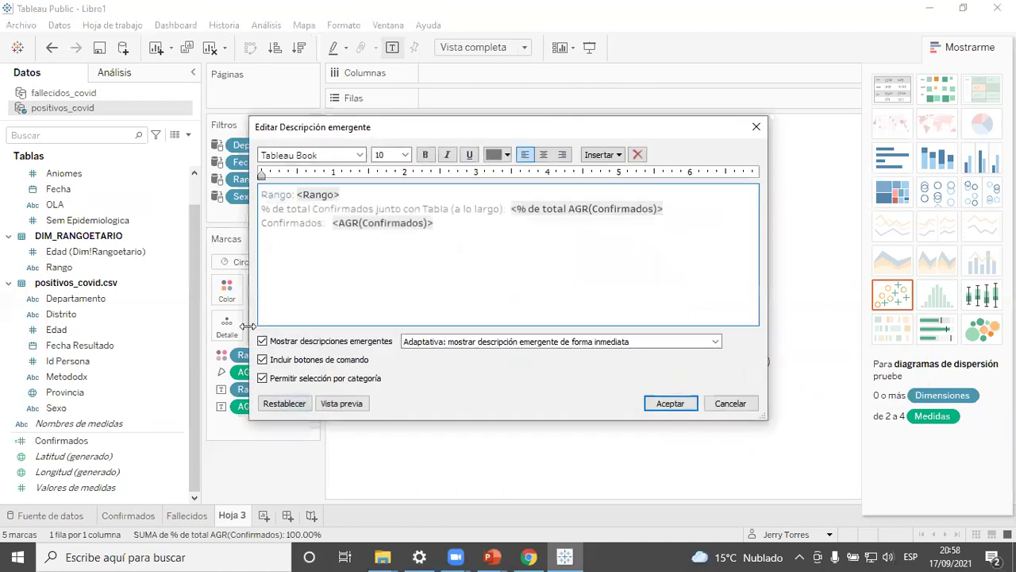
left_click_drag(694, 210, 247, 213)
key("BackSpace")
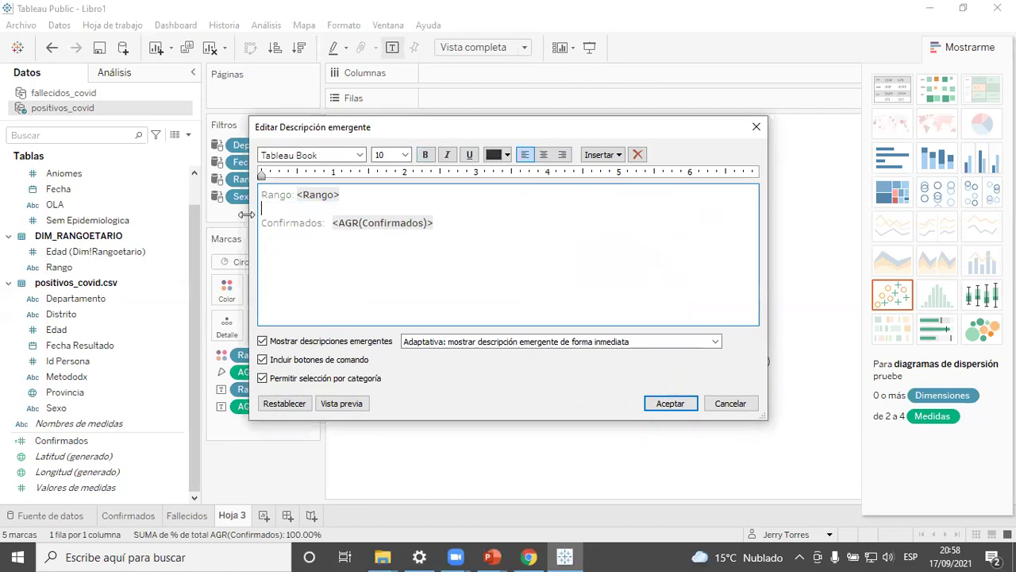
key("BackSpace")
left_click(675, 403)
mouse_move(543, 357)
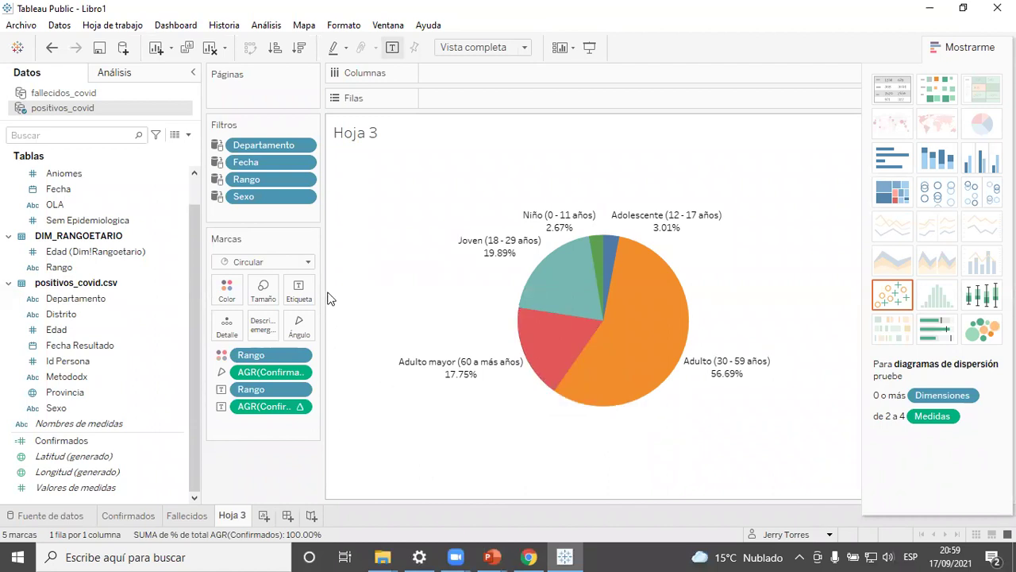
Rename the pie chart worksheet as "Rango Etario"
double_click(241, 514)
type("Rango Etario")
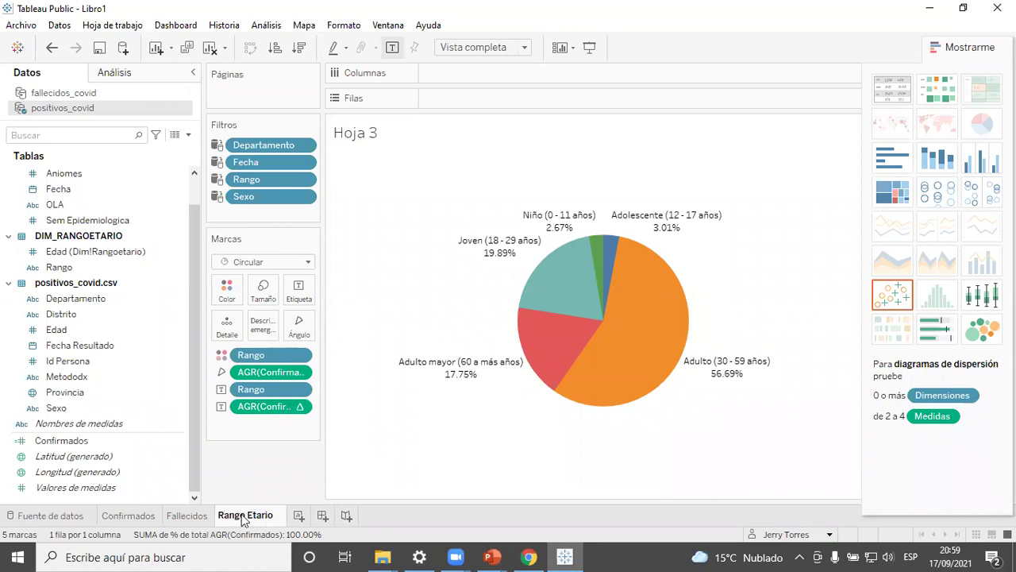
key("Return")
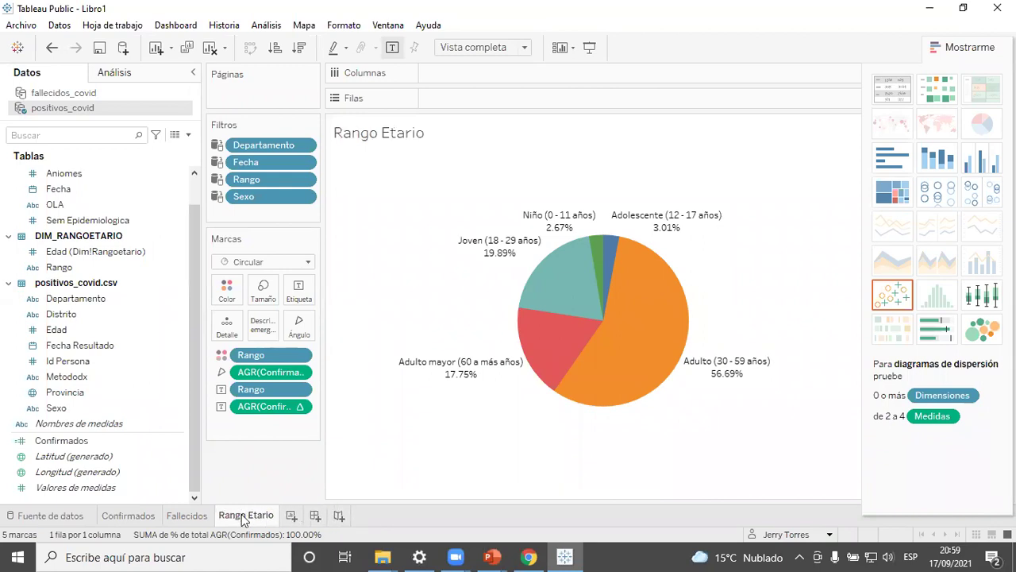
Add a new worksheet and name it "Curva Confirmados"
left_click(292, 515)
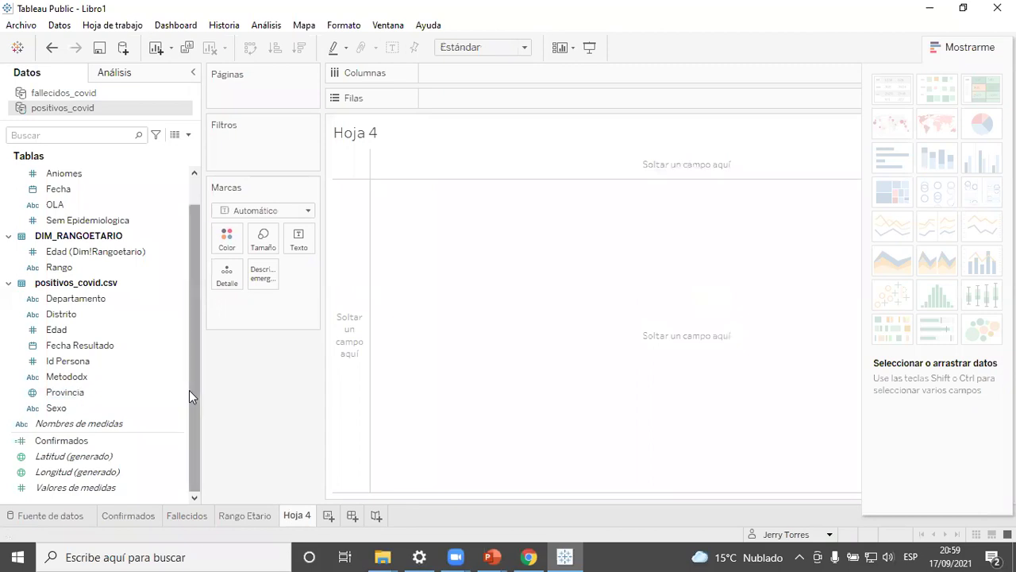
scroll(192, 392, "up", 2)
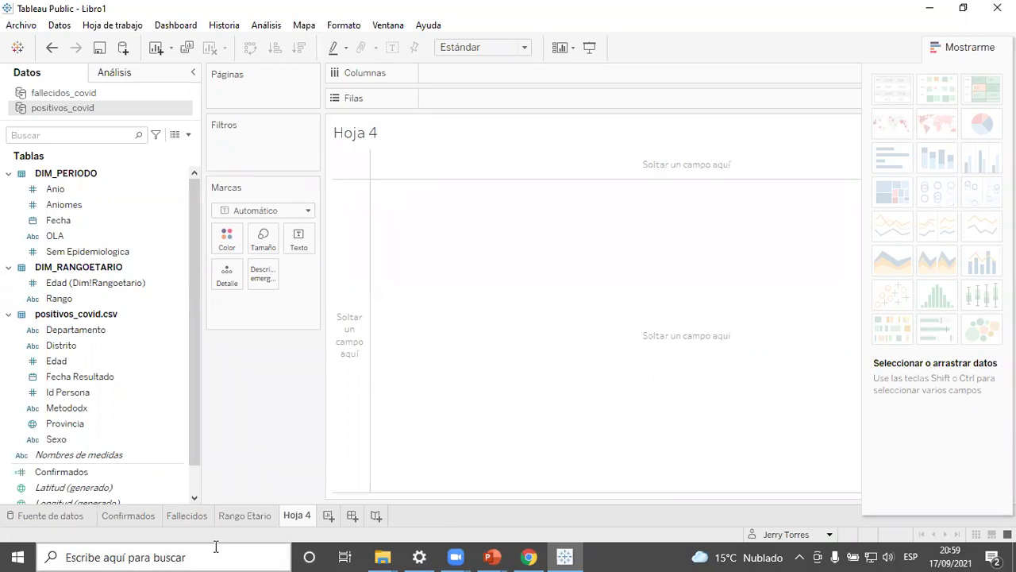
double_click(296, 516)
type("Curva")
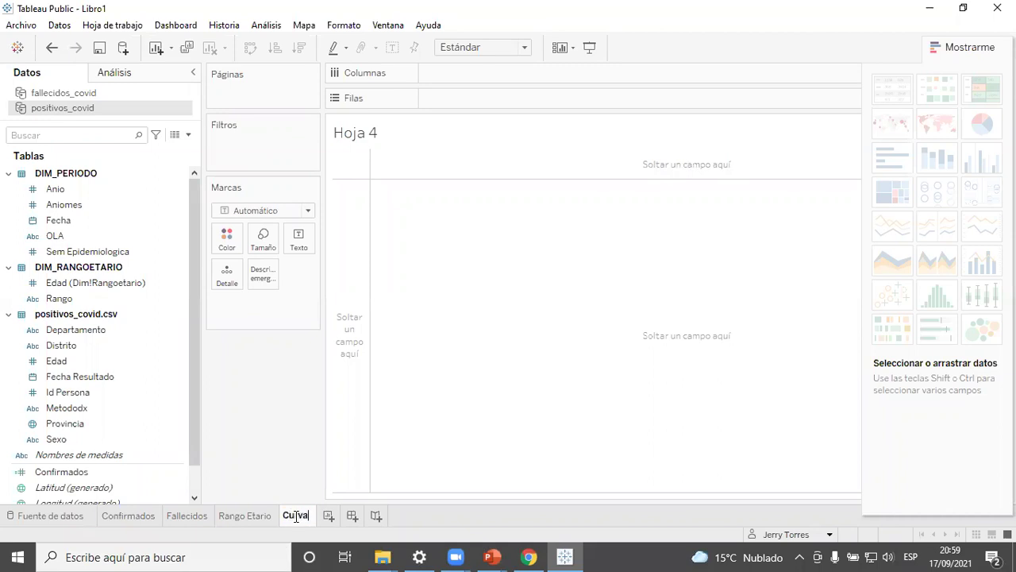
type(" Confirmados")
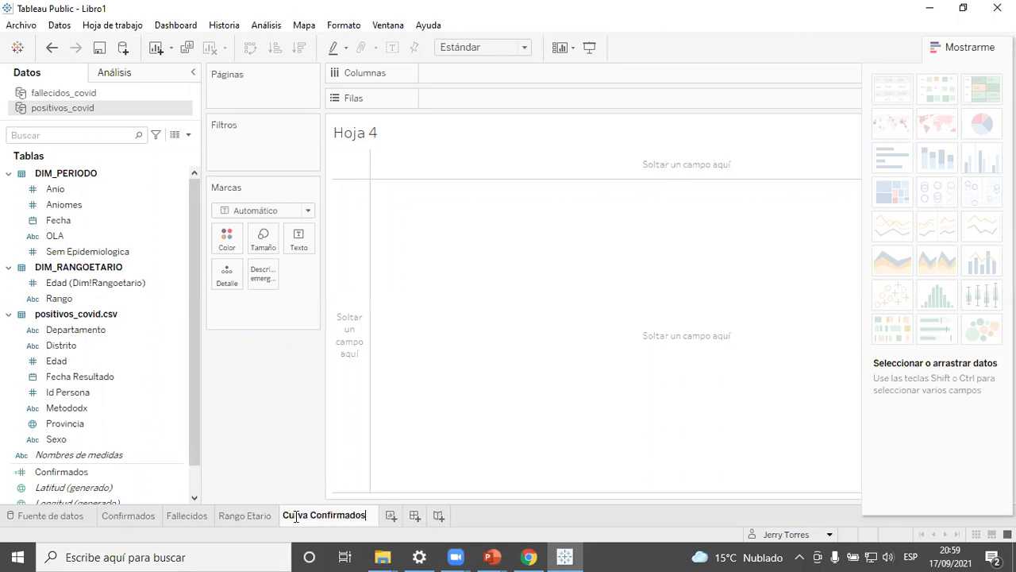
key("Return")
mouse_move(298, 517)
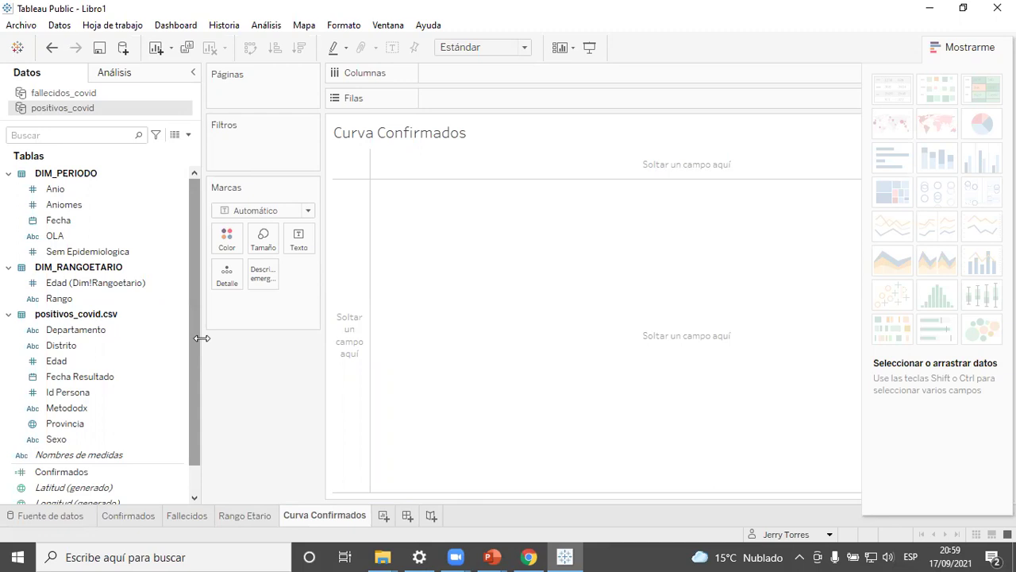
Plot the Confirmados measure in the rows against Fecha from DIM_PERIODO in the columns, using the Barra mark type
scroll(195, 341, "down", 2)
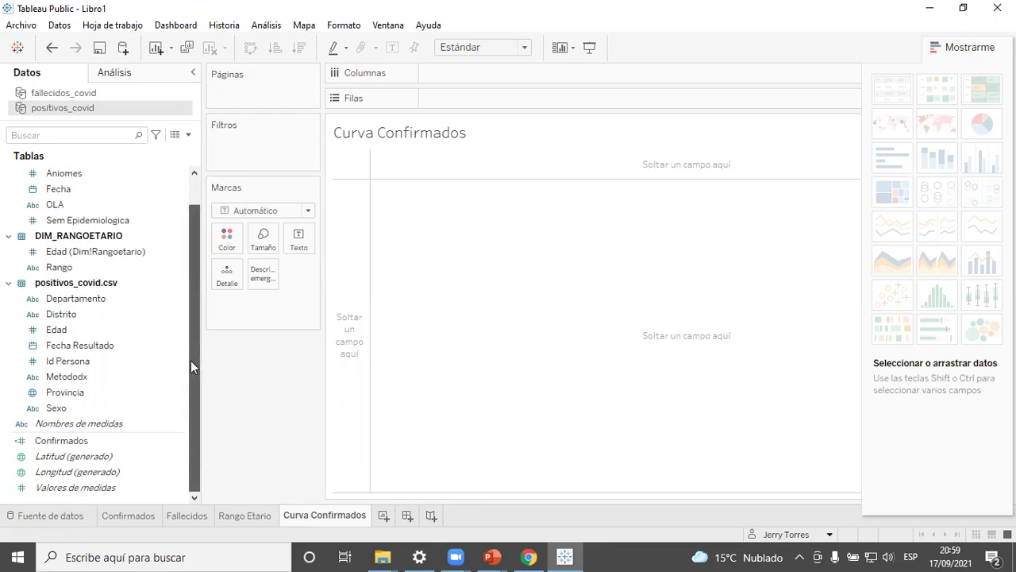
left_click(44, 439)
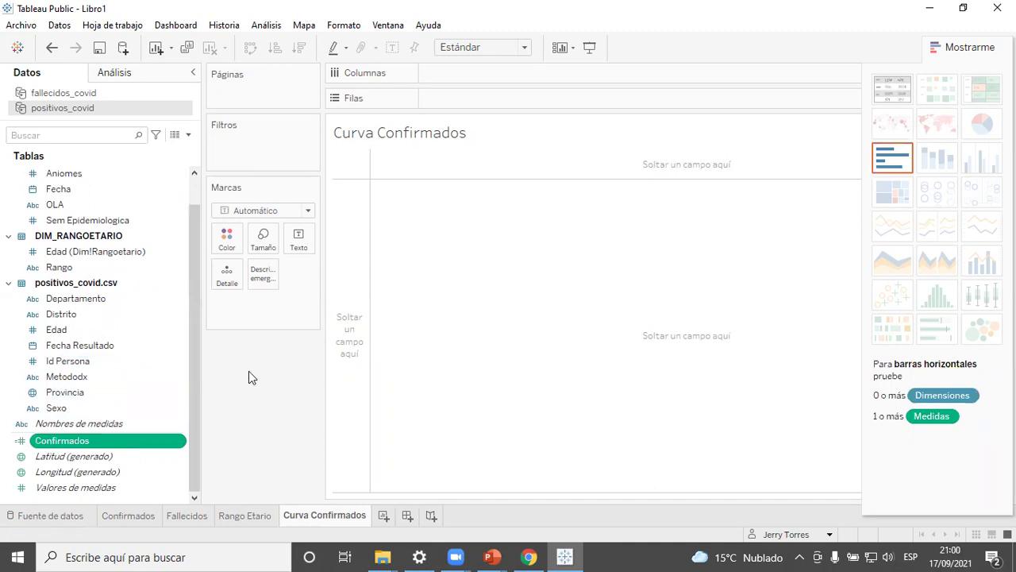
left_click_drag(93, 439, 491, 99)
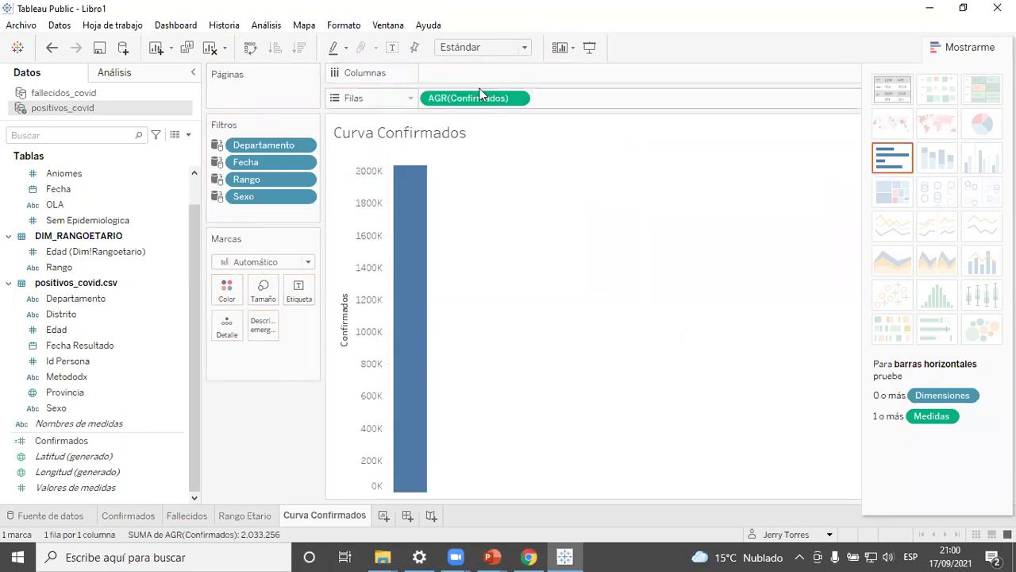
scroll(115, 373, "up", 2)
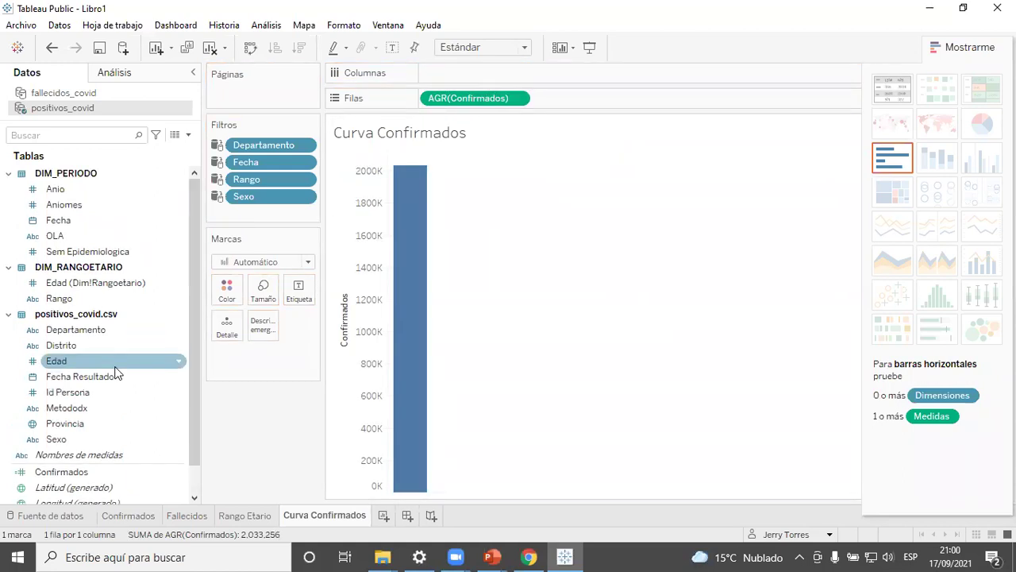
left_click_drag(69, 220, 477, 73)
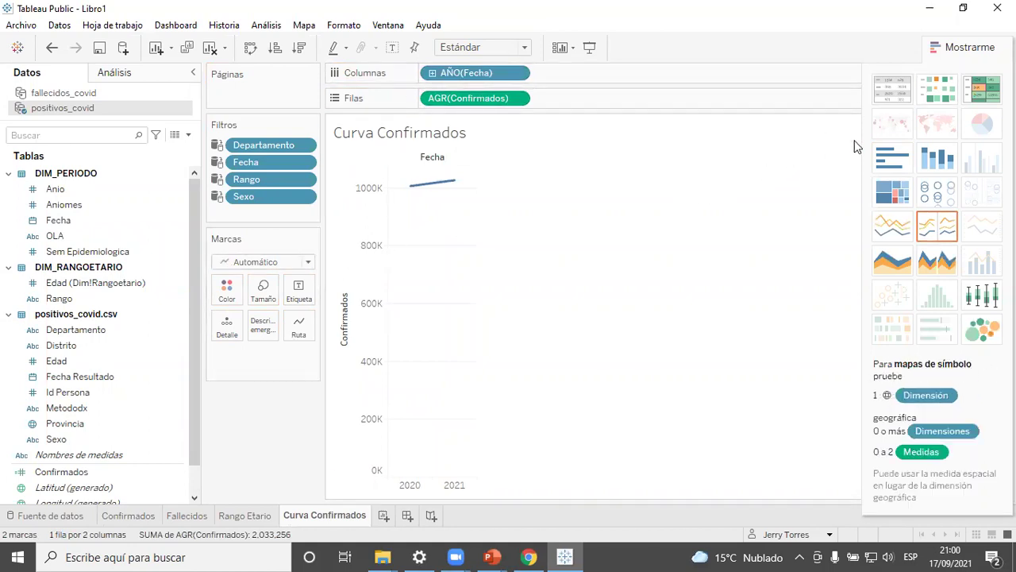
left_click(298, 263)
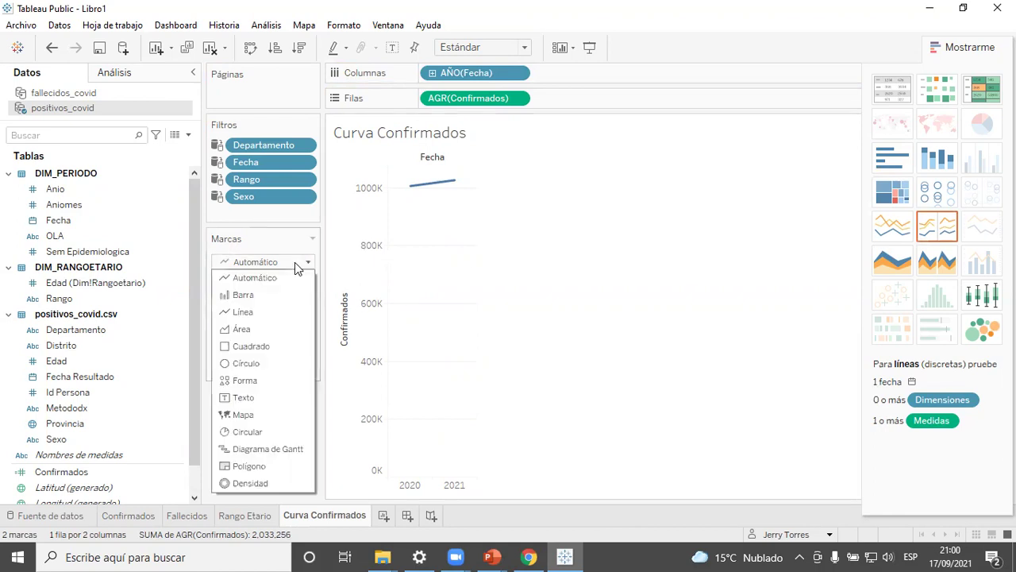
left_click(262, 293)
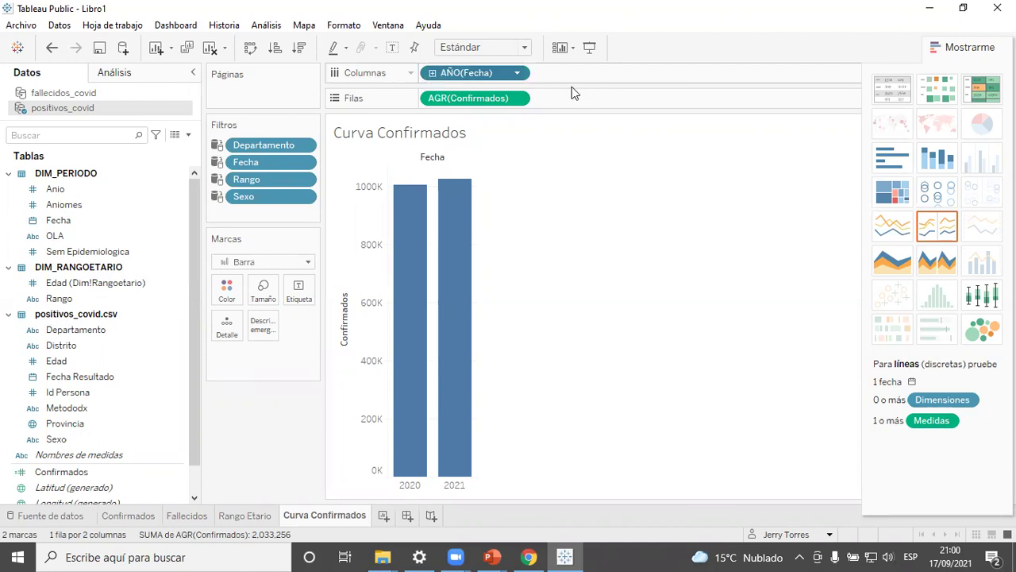
Expand the Fecha date hierarchy through quarter, month and day, and collapse it back to the year level
left_click(544, 72)
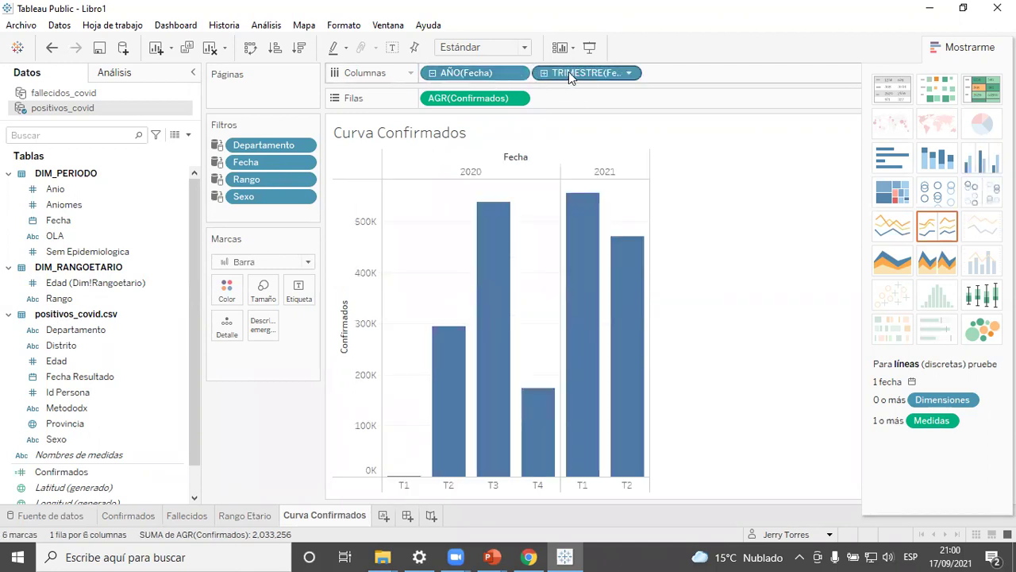
left_click(655, 72)
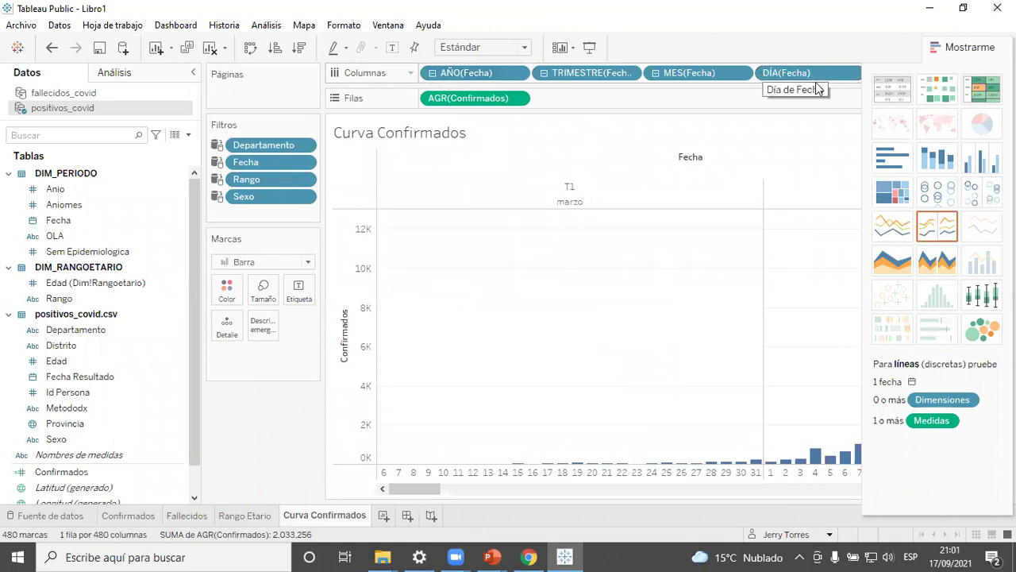
left_click(653, 73)
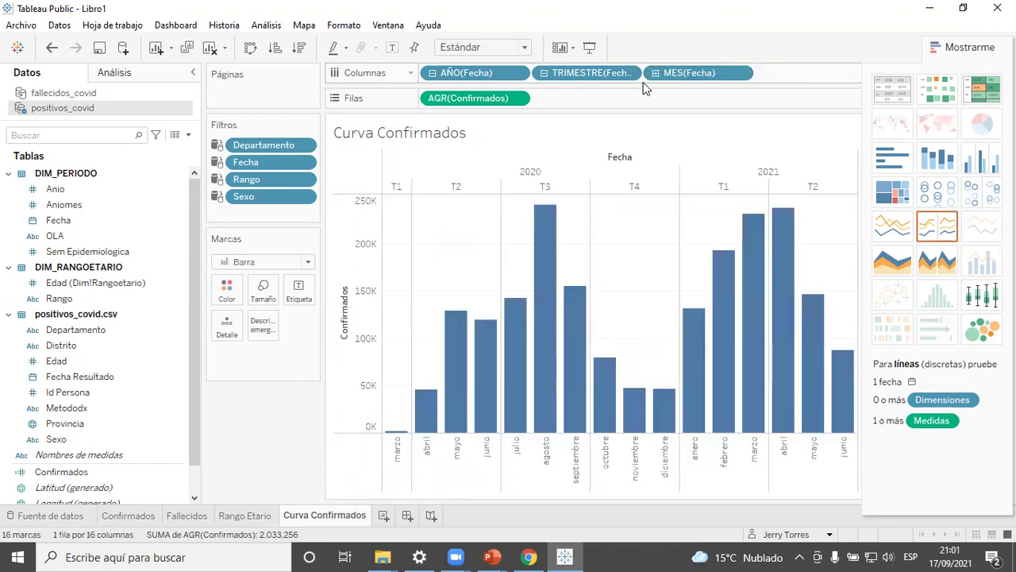
left_click(987, 51)
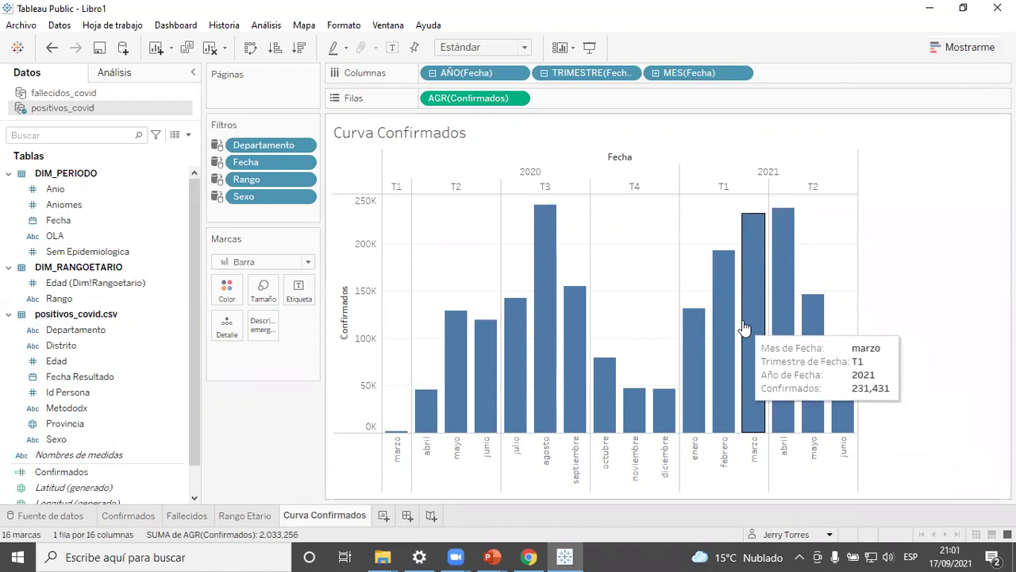
left_click(433, 73)
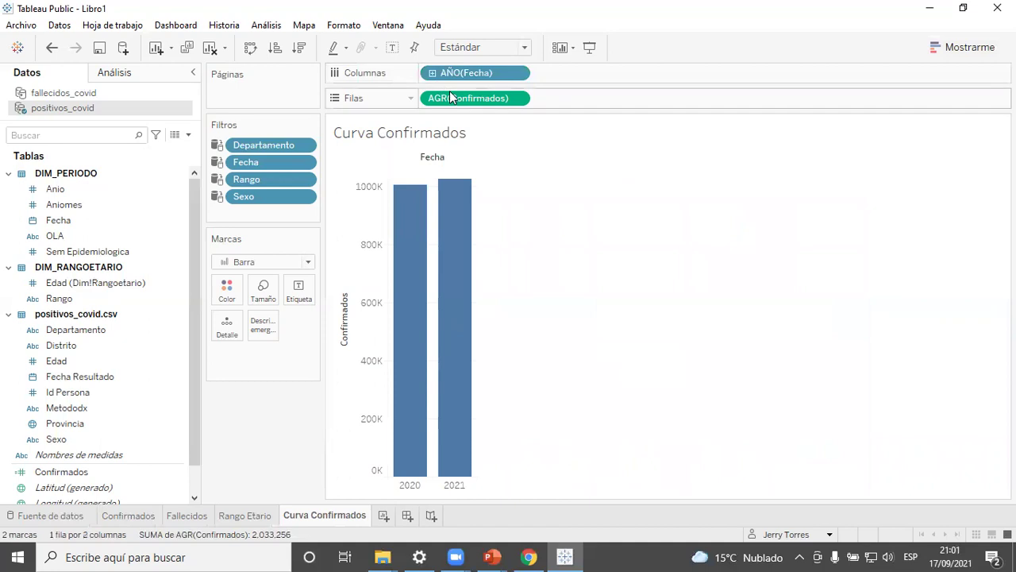
Try Trimestre as the date level of Fecha in the columns, and set it to the discrete Día level
left_click(517, 73)
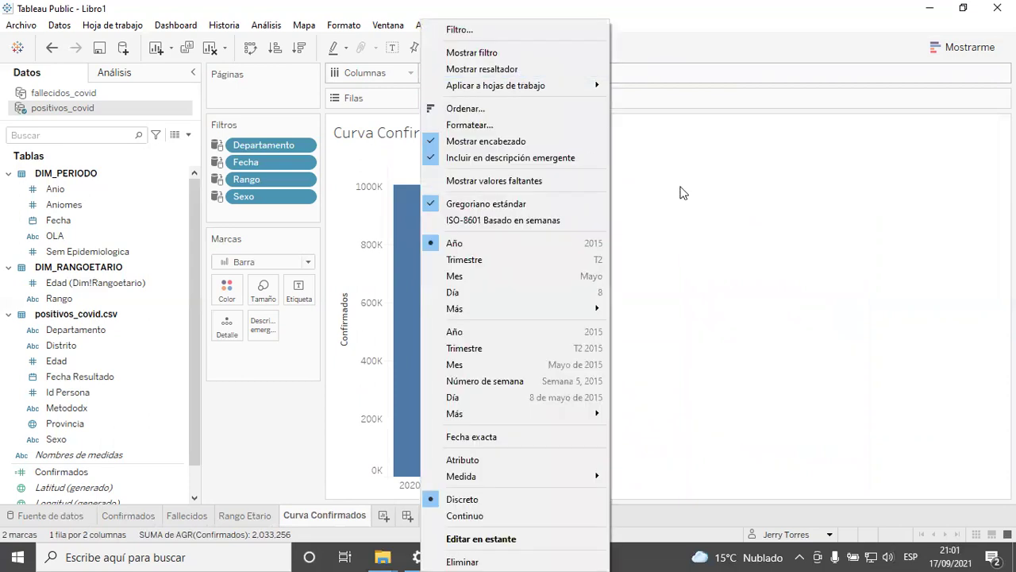
left_click(727, 210)
left_click(515, 74)
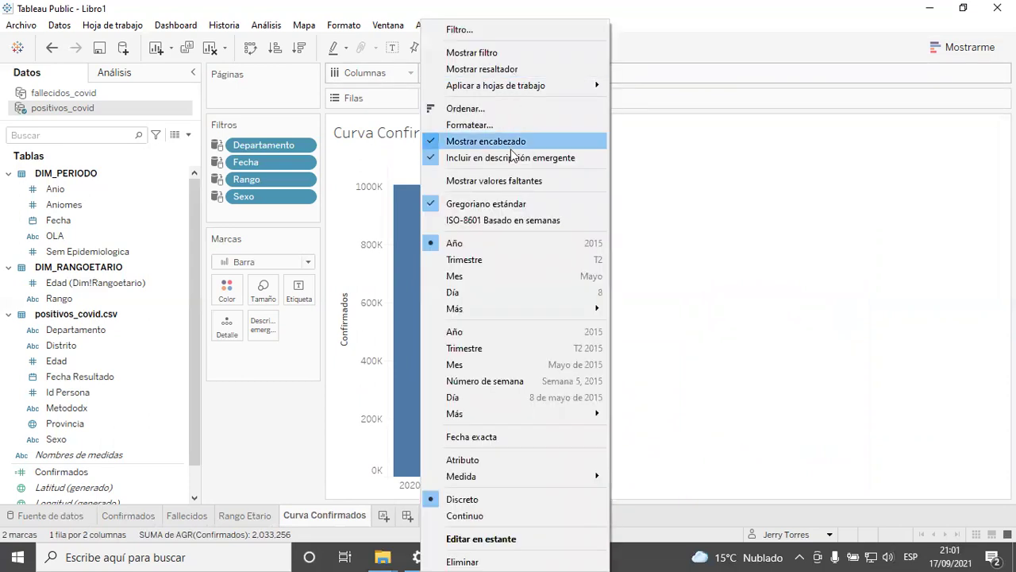
left_click(464, 259)
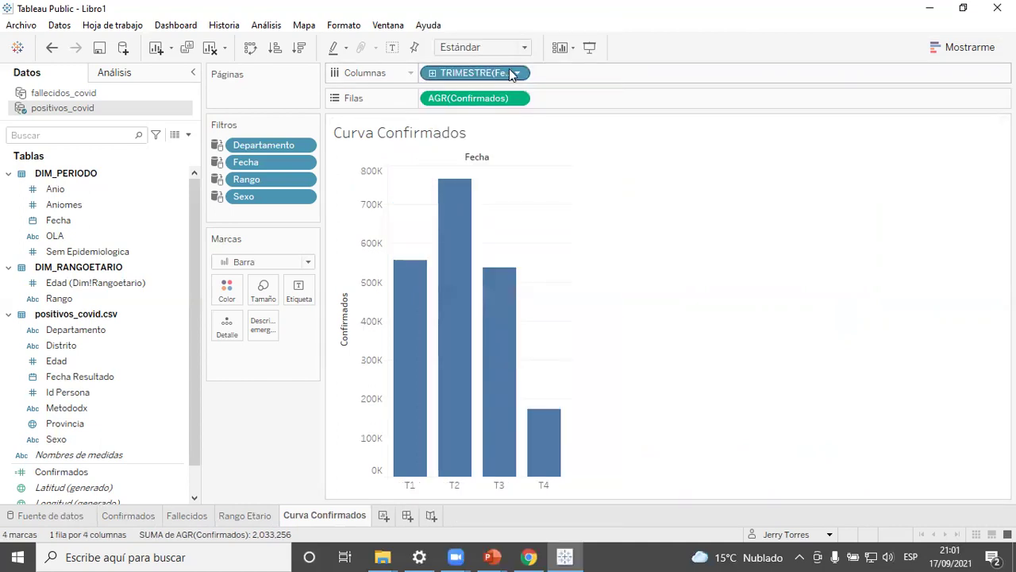
left_click(516, 73)
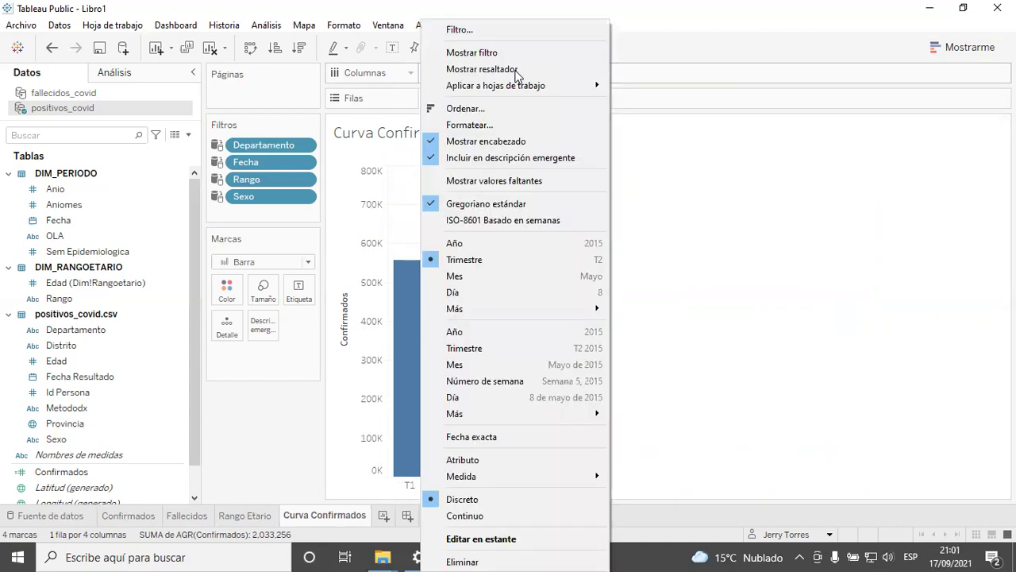
left_click(474, 292)
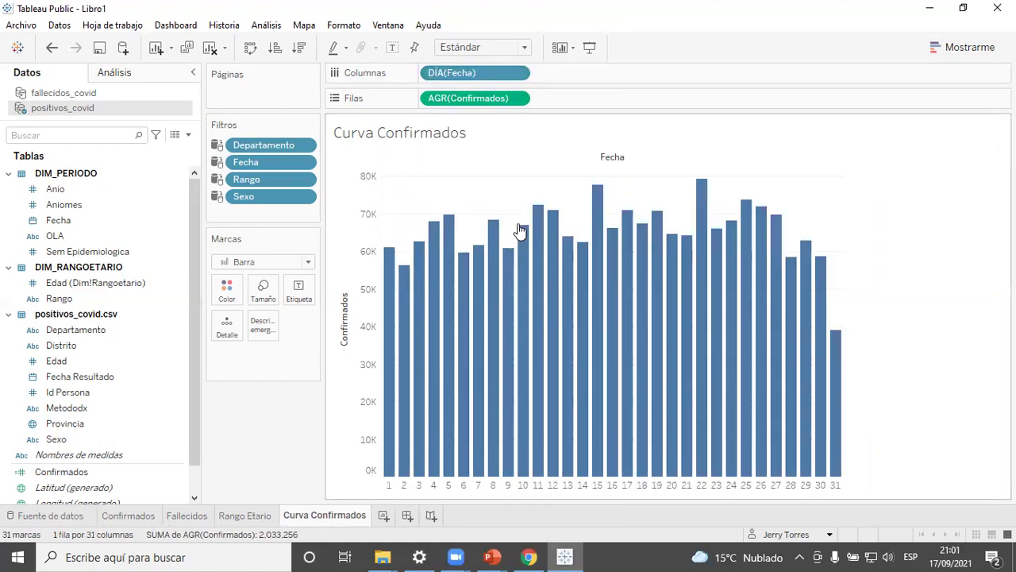